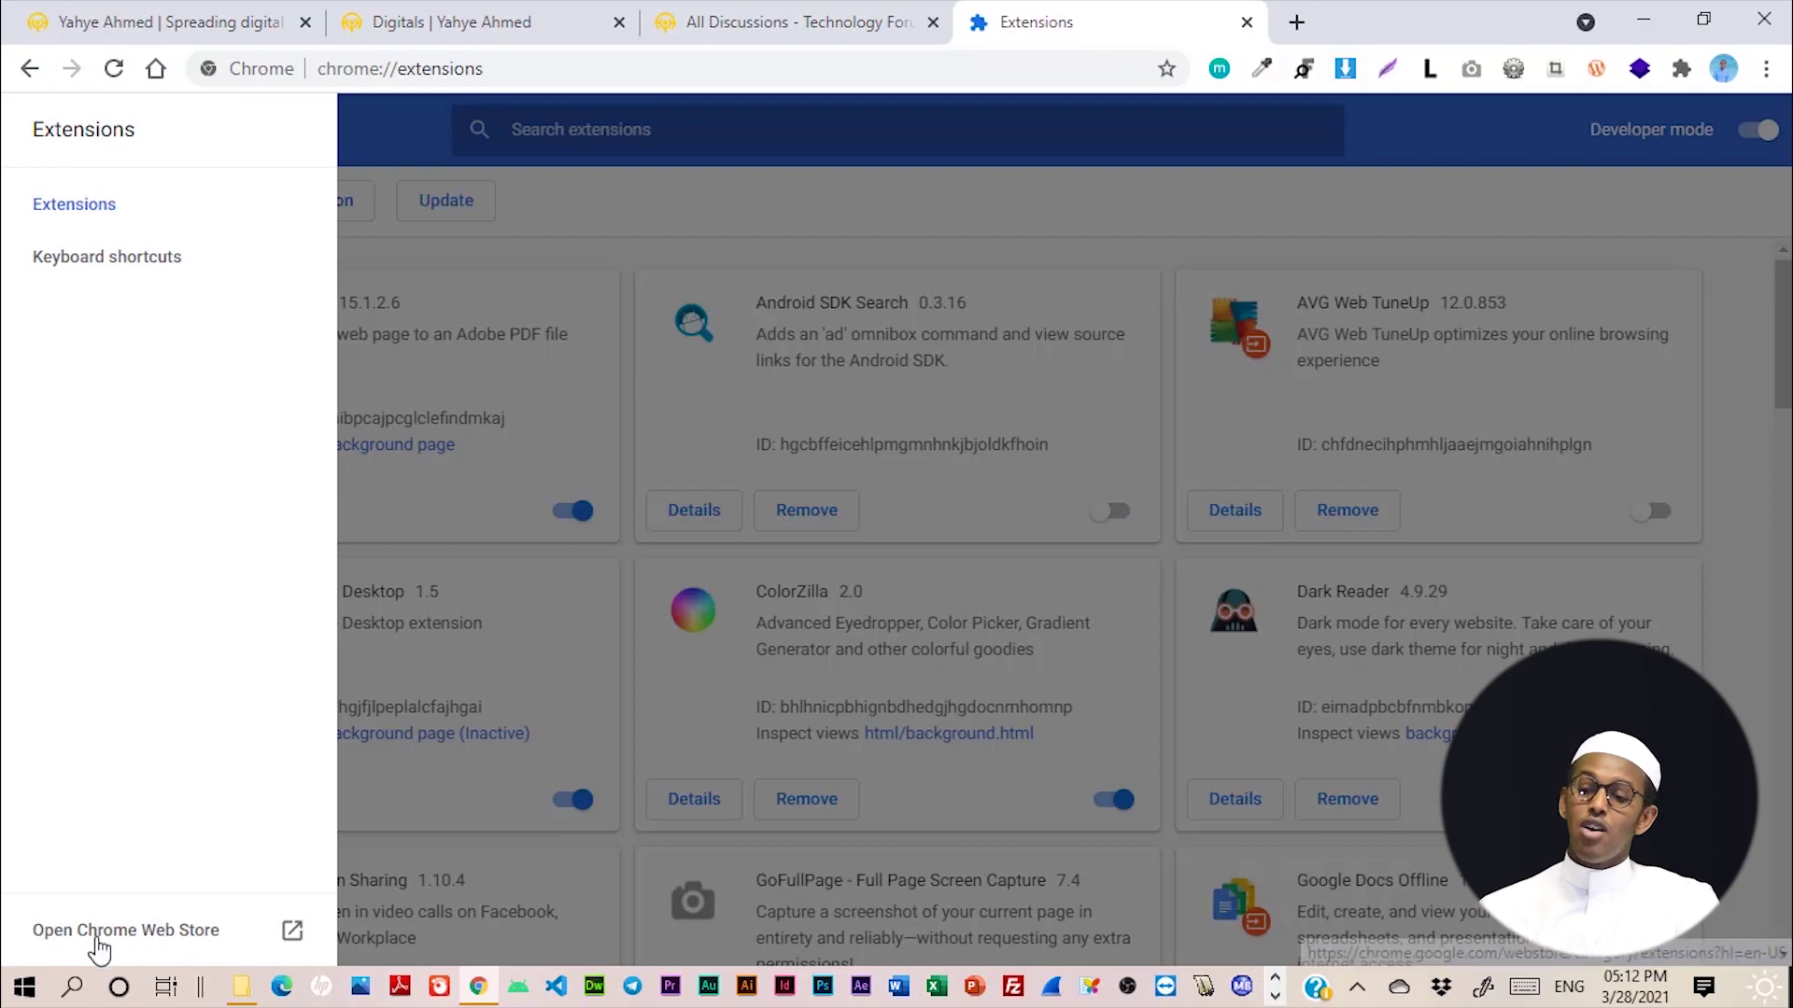
Step: Open the Chrome Web Store from the extensions page, browse the recommended extensions and view the Zoom Scheduler listing
left_click(96, 936)
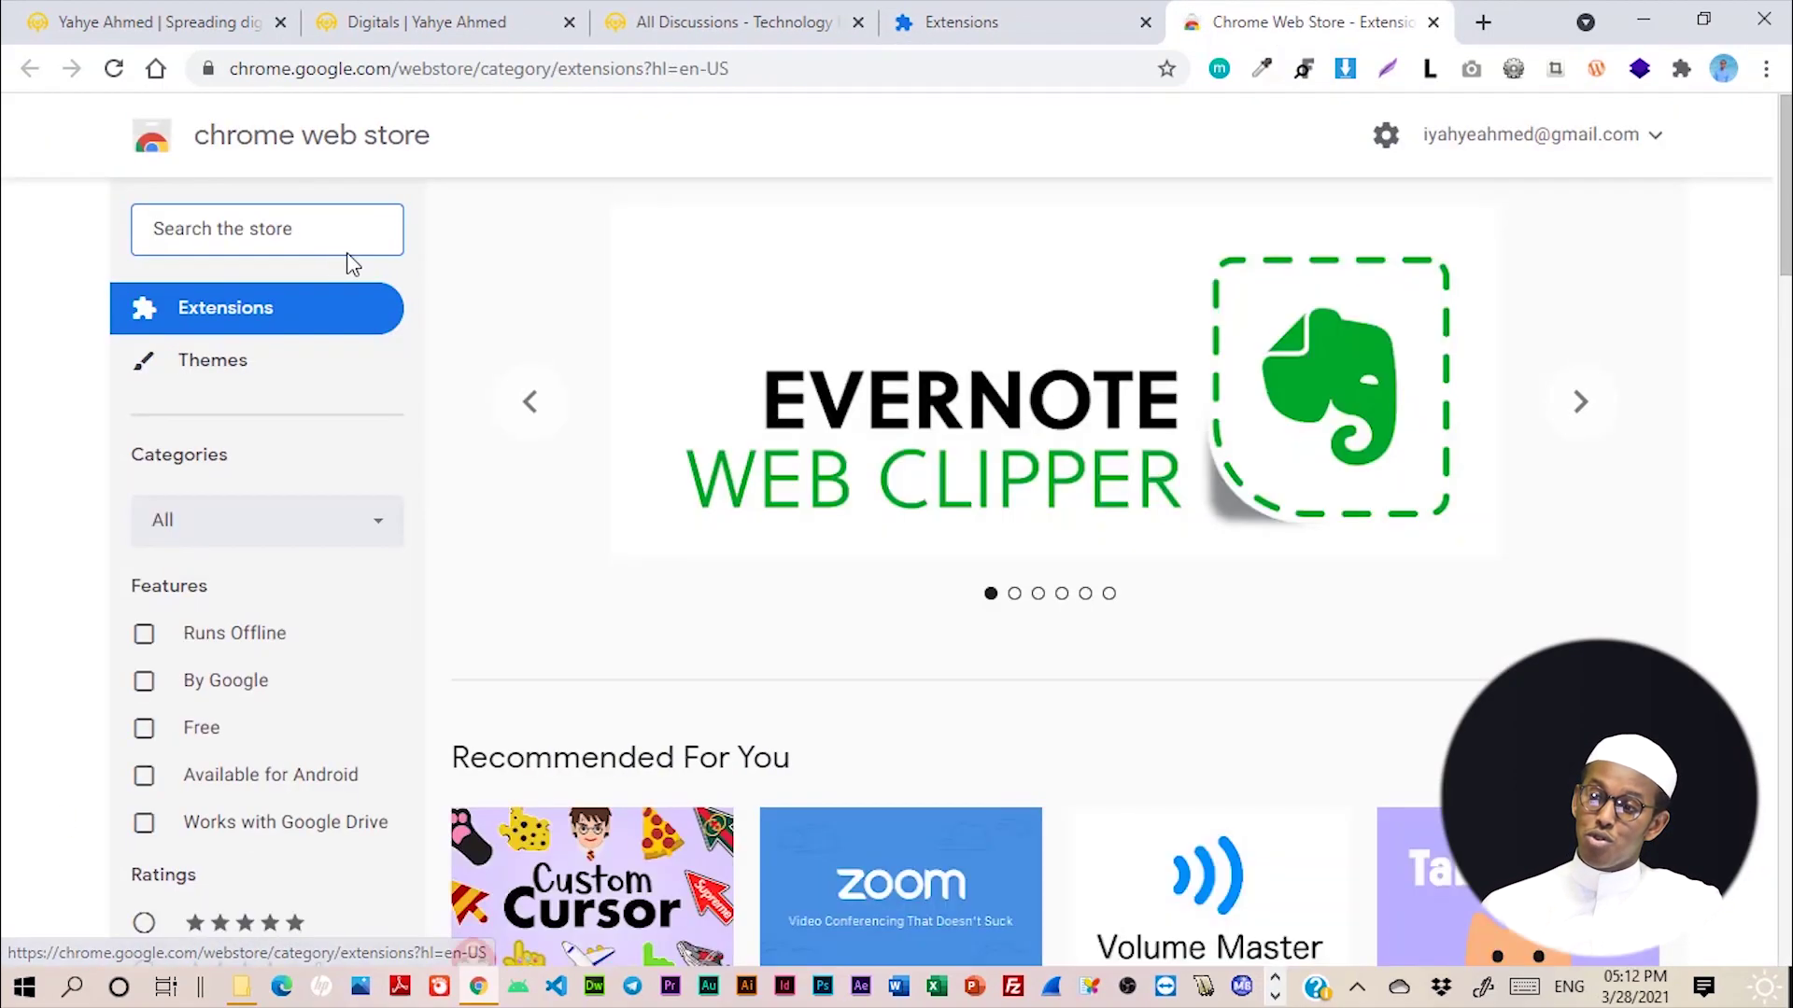
scroll(840, 670, "down", 4)
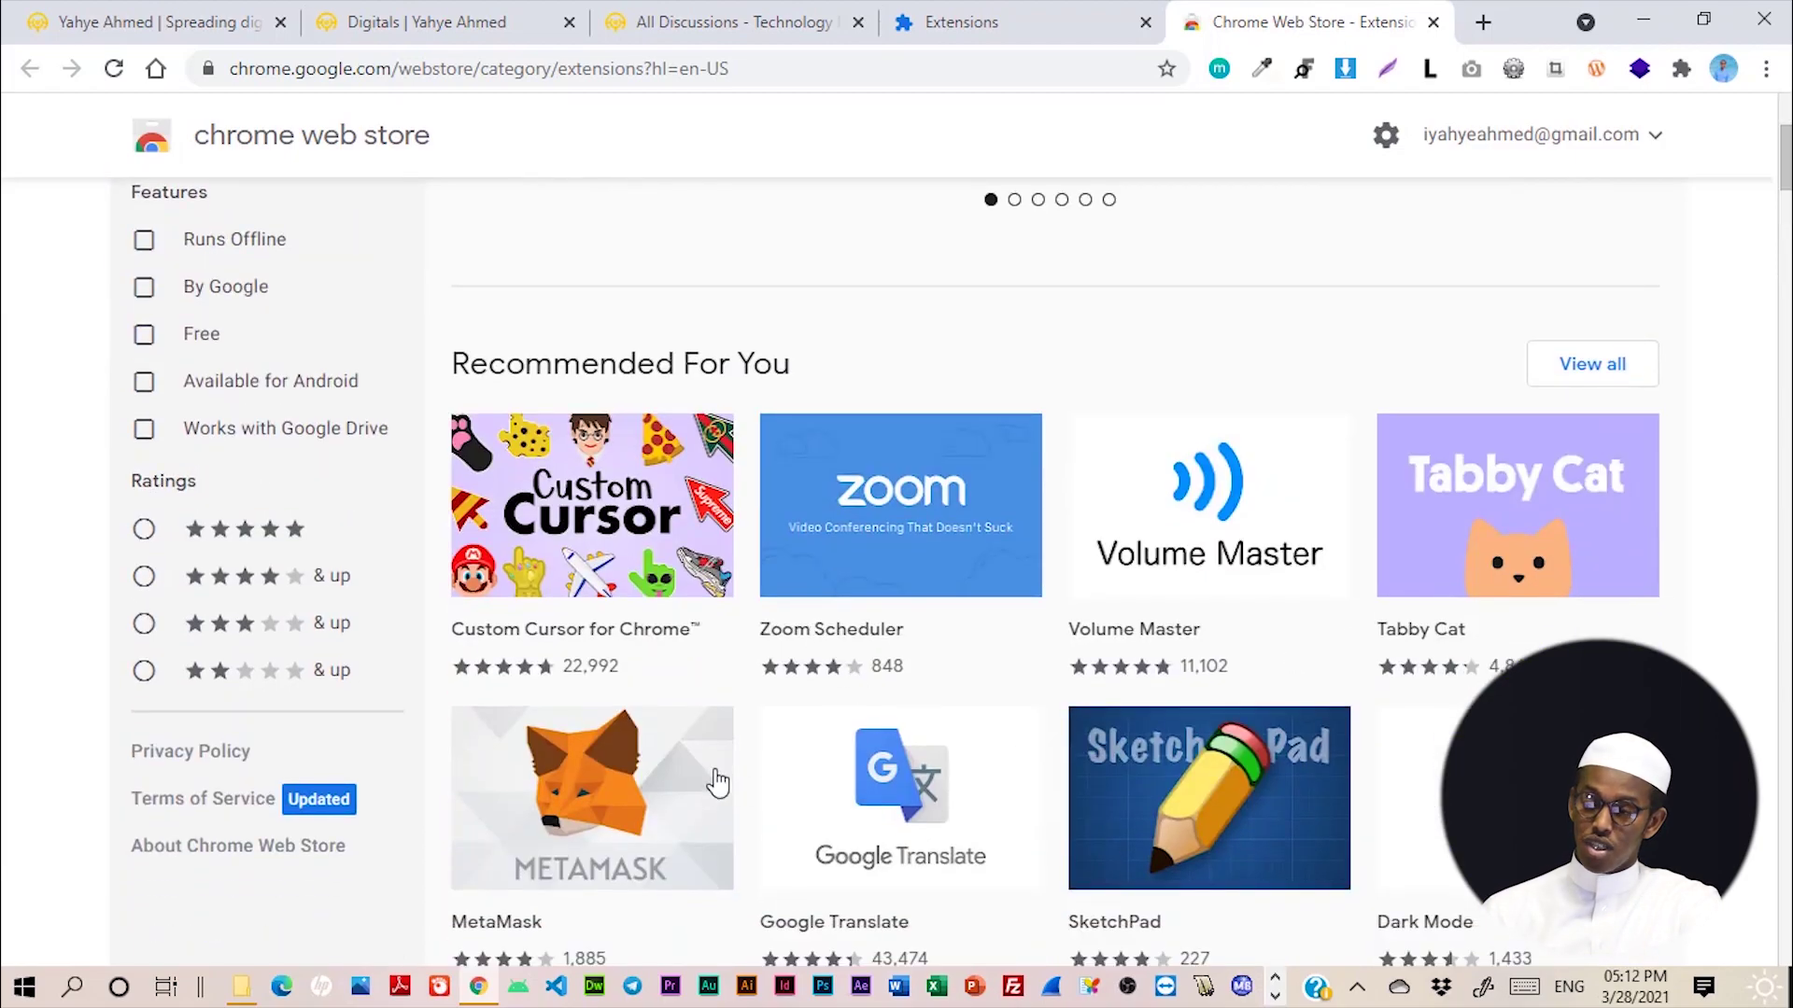
scroll(965, 744, "down", 4)
scroll(962, 743, "up", 6)
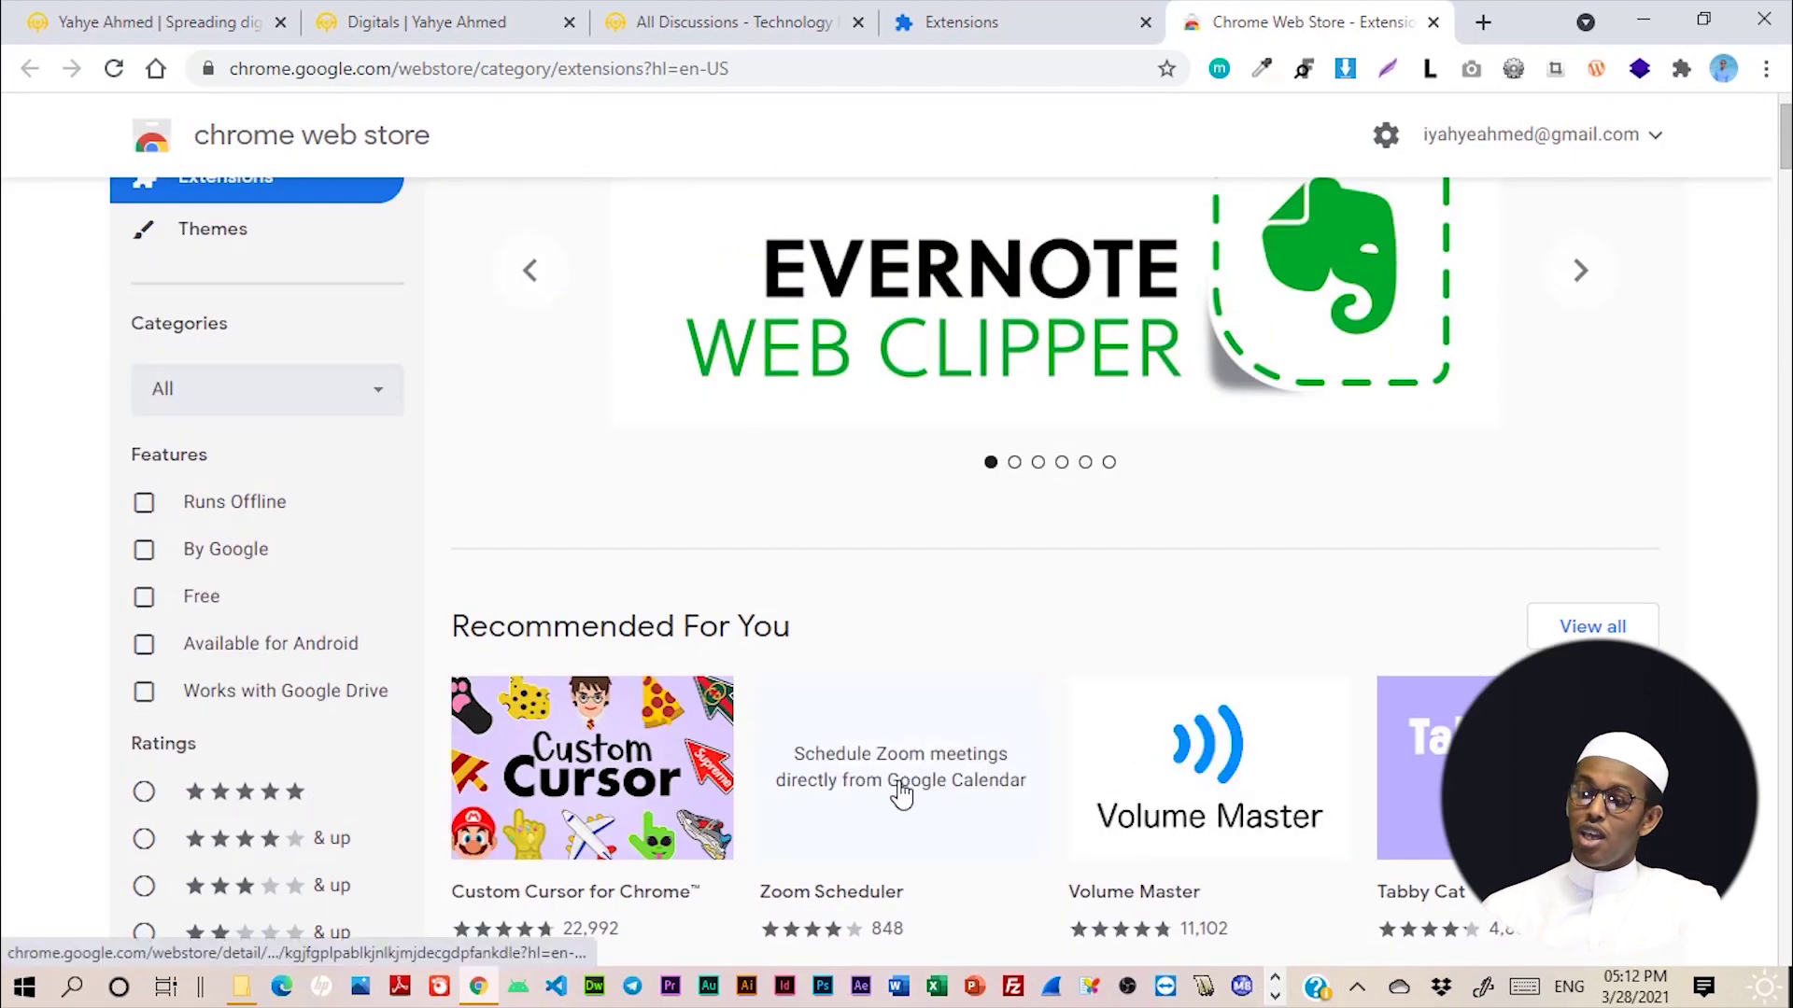
left_click(869, 781)
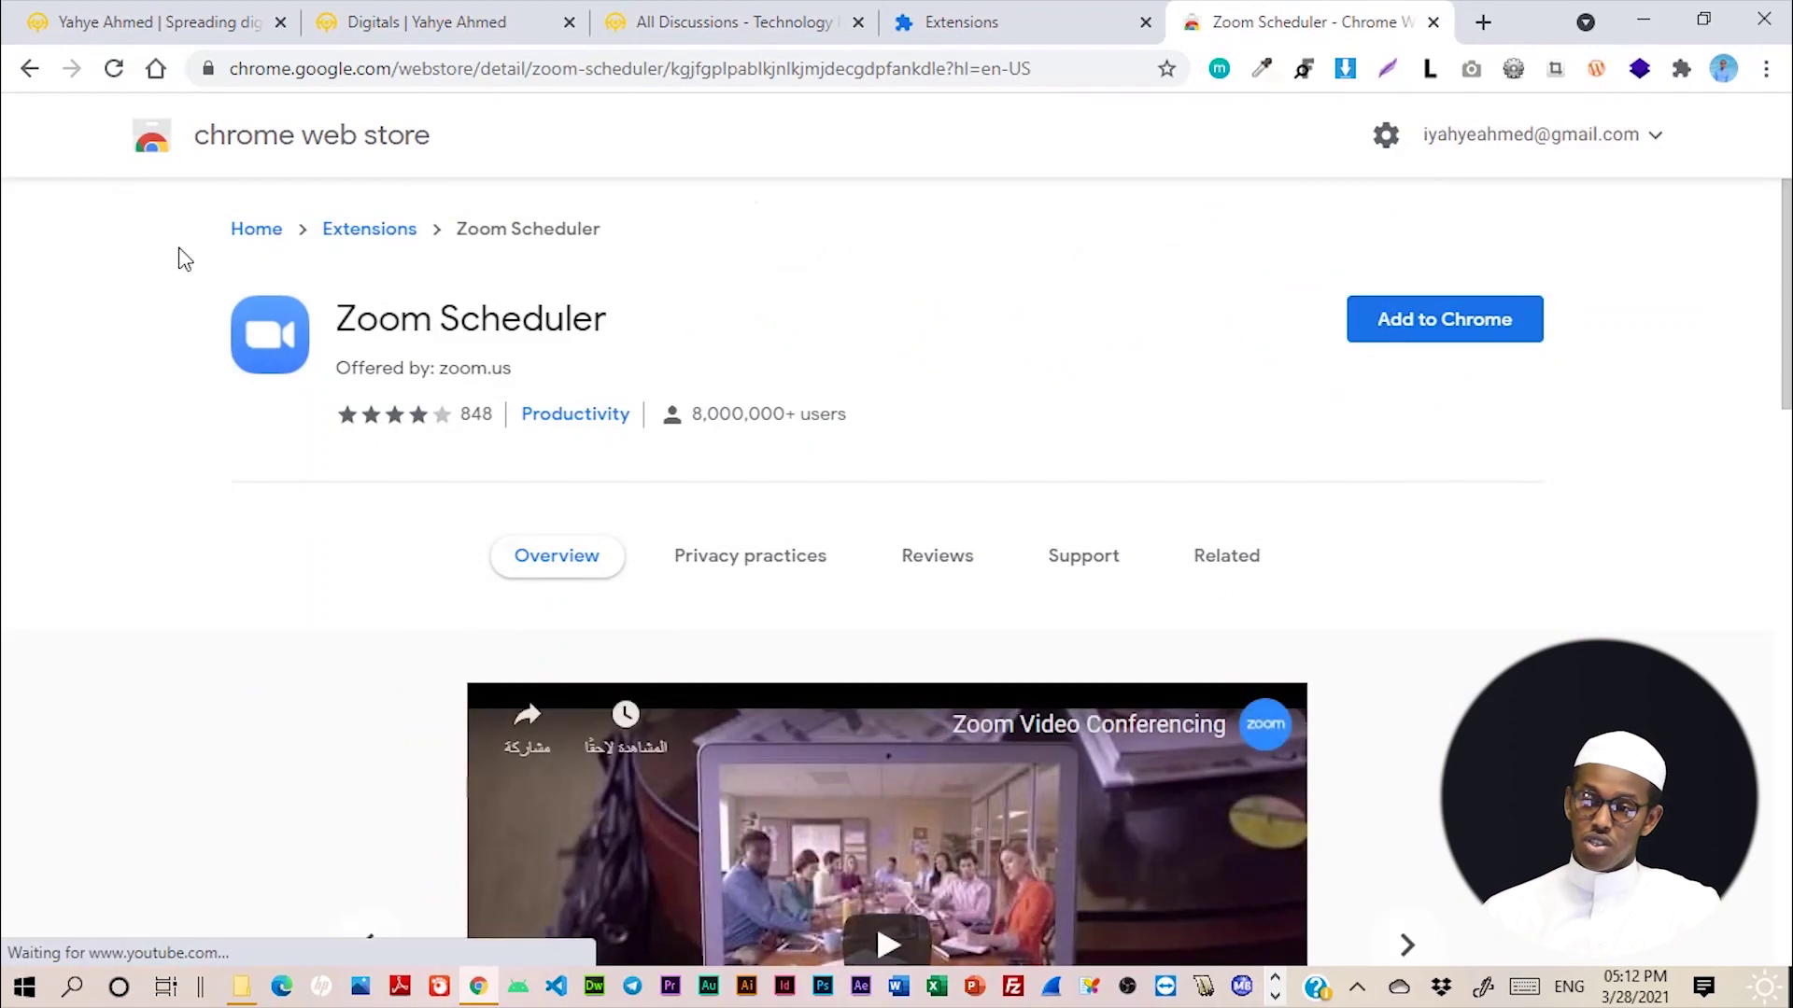
left_click(29, 70)
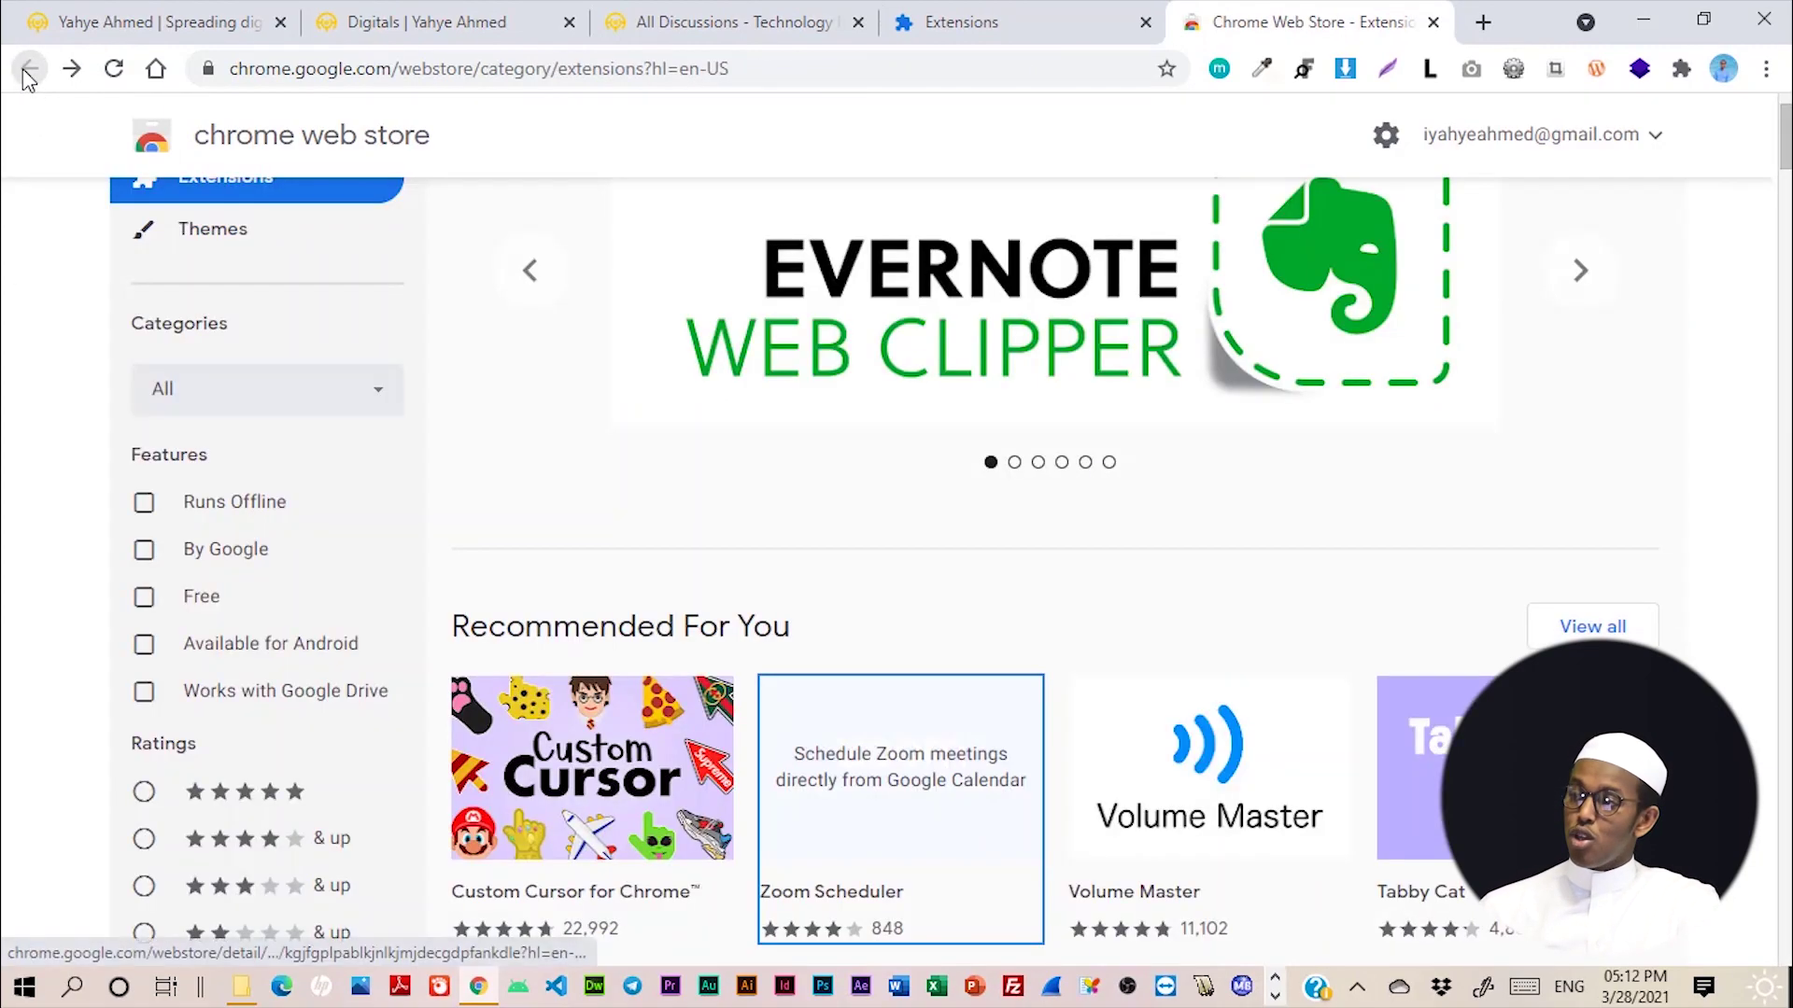
Step: Close the store page and view the list of installed extensions and their pin options from a new tab
left_click(1433, 21)
left_click(1298, 21)
left_click(1680, 68)
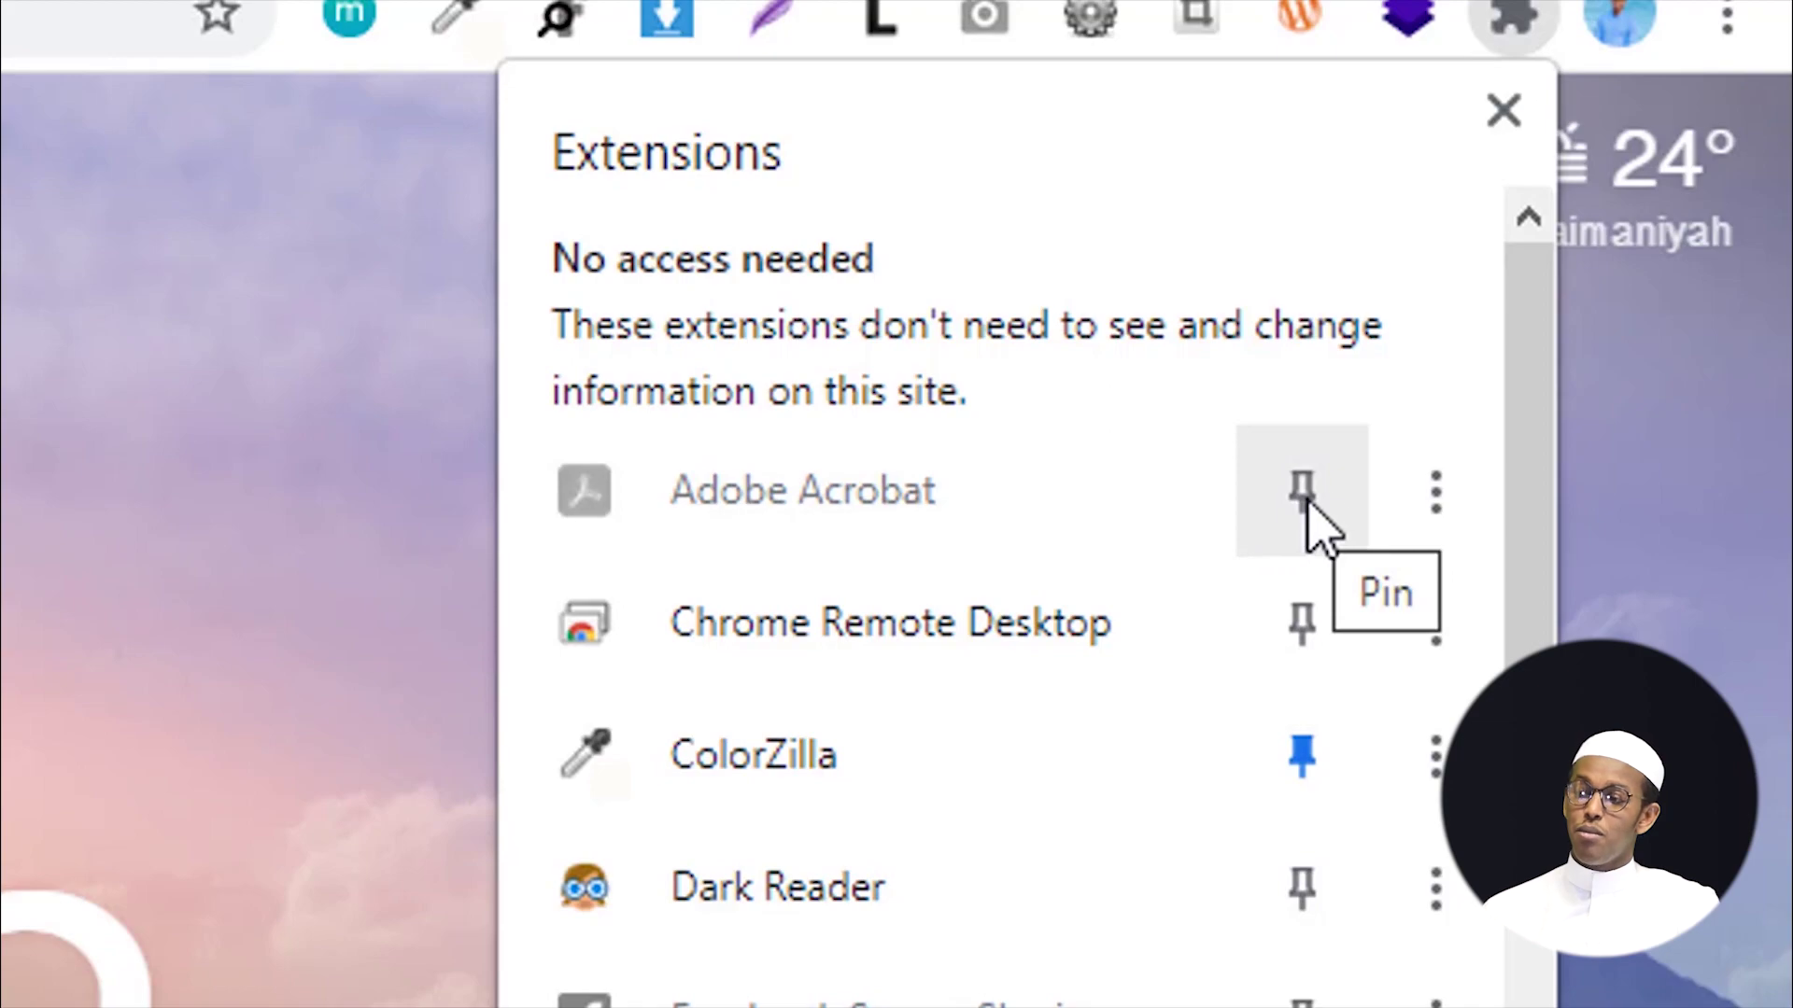
left_click(1515, 18)
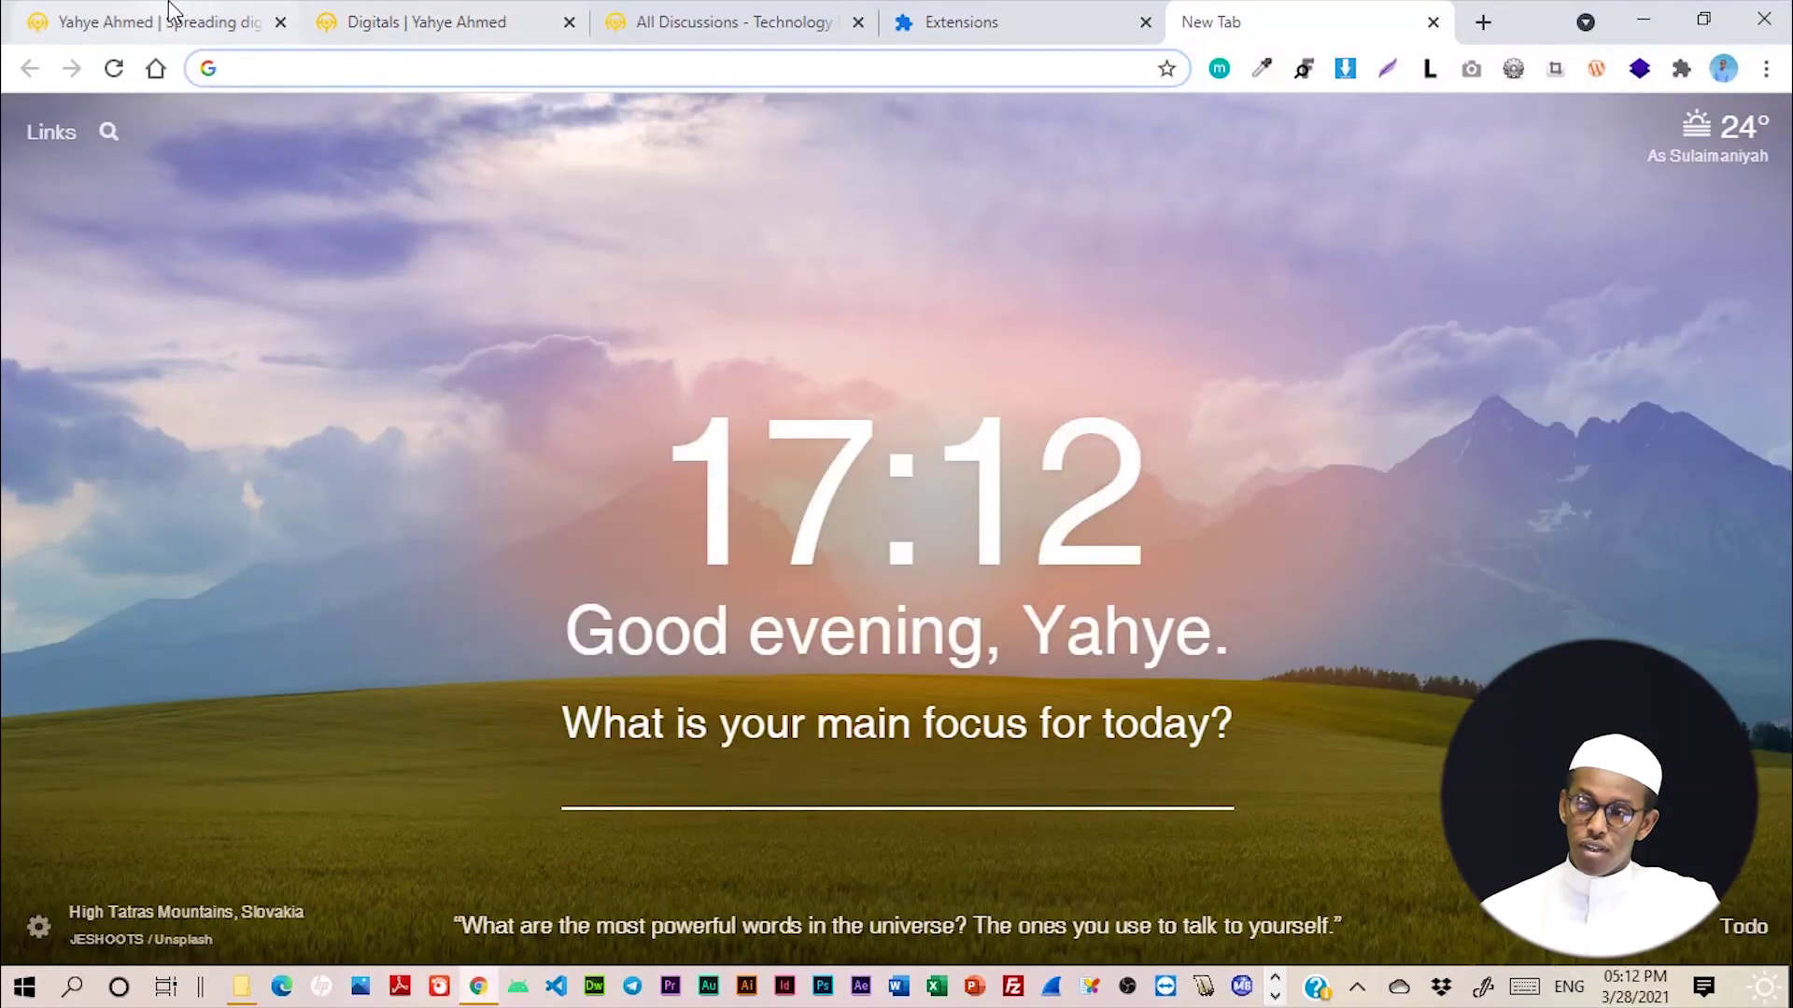
Step: Look through the open Digitals and forum sites and return to the personal website's home page
left_click(171, 13)
left_click(417, 20)
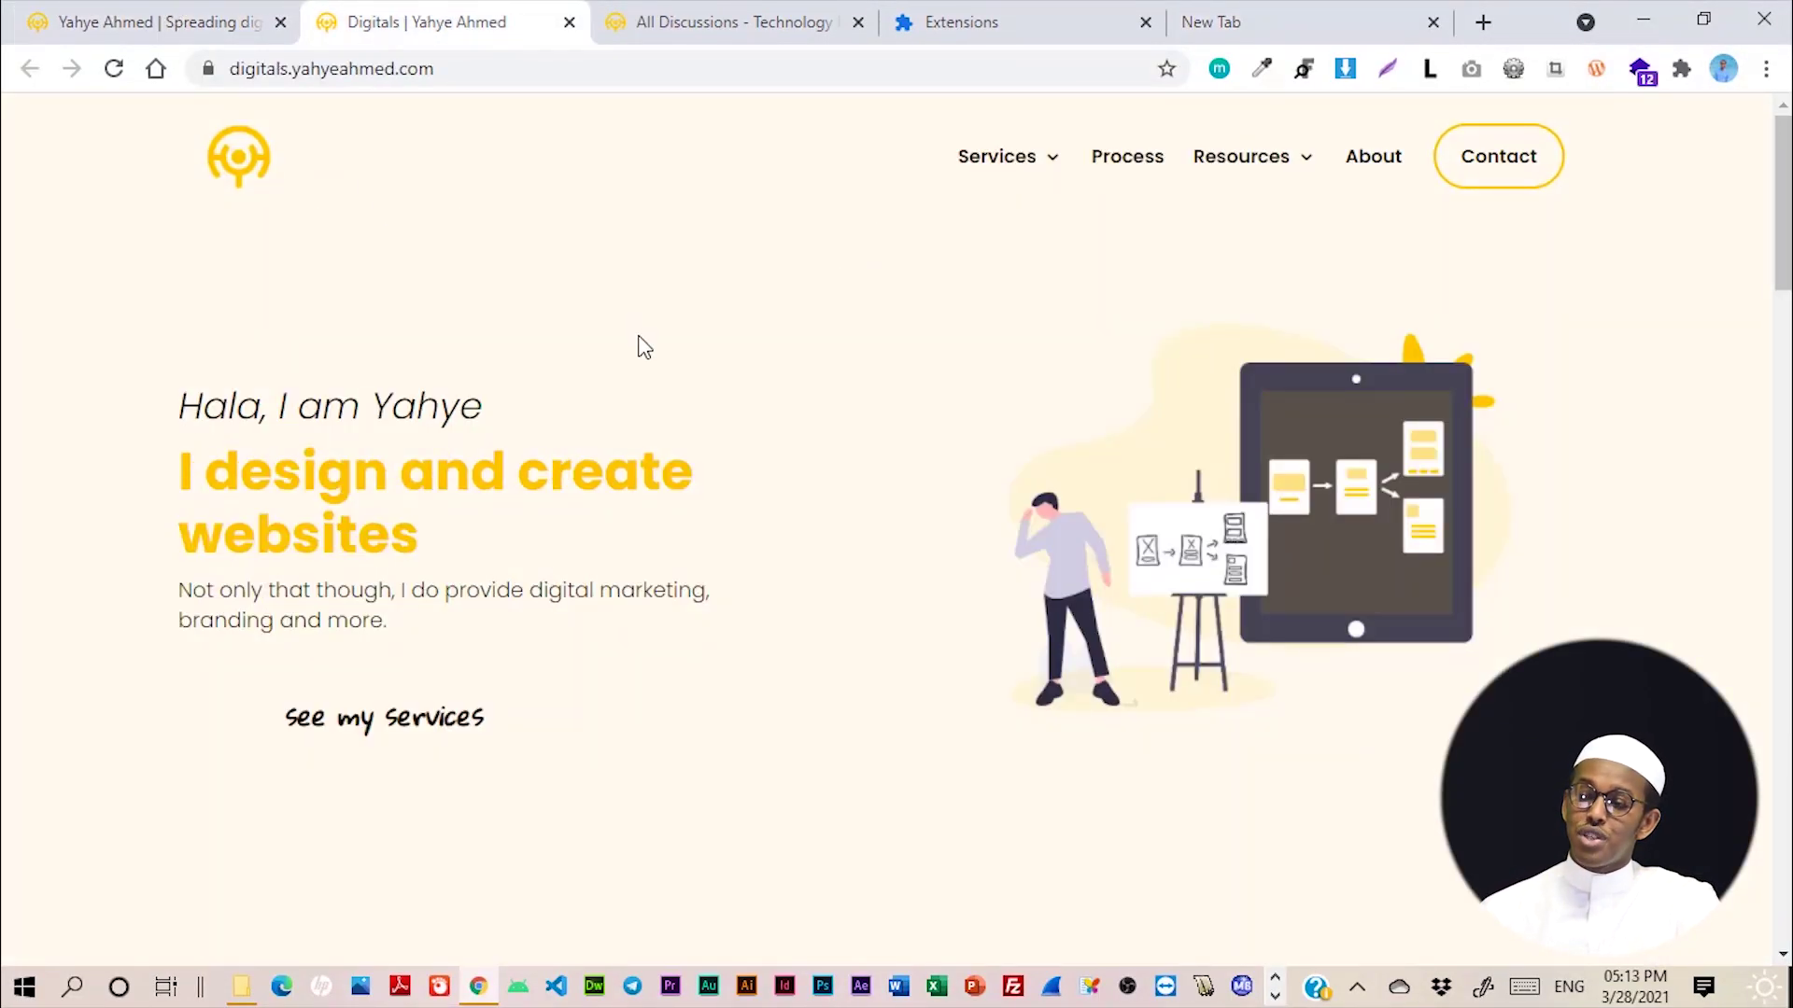
left_click(761, 13)
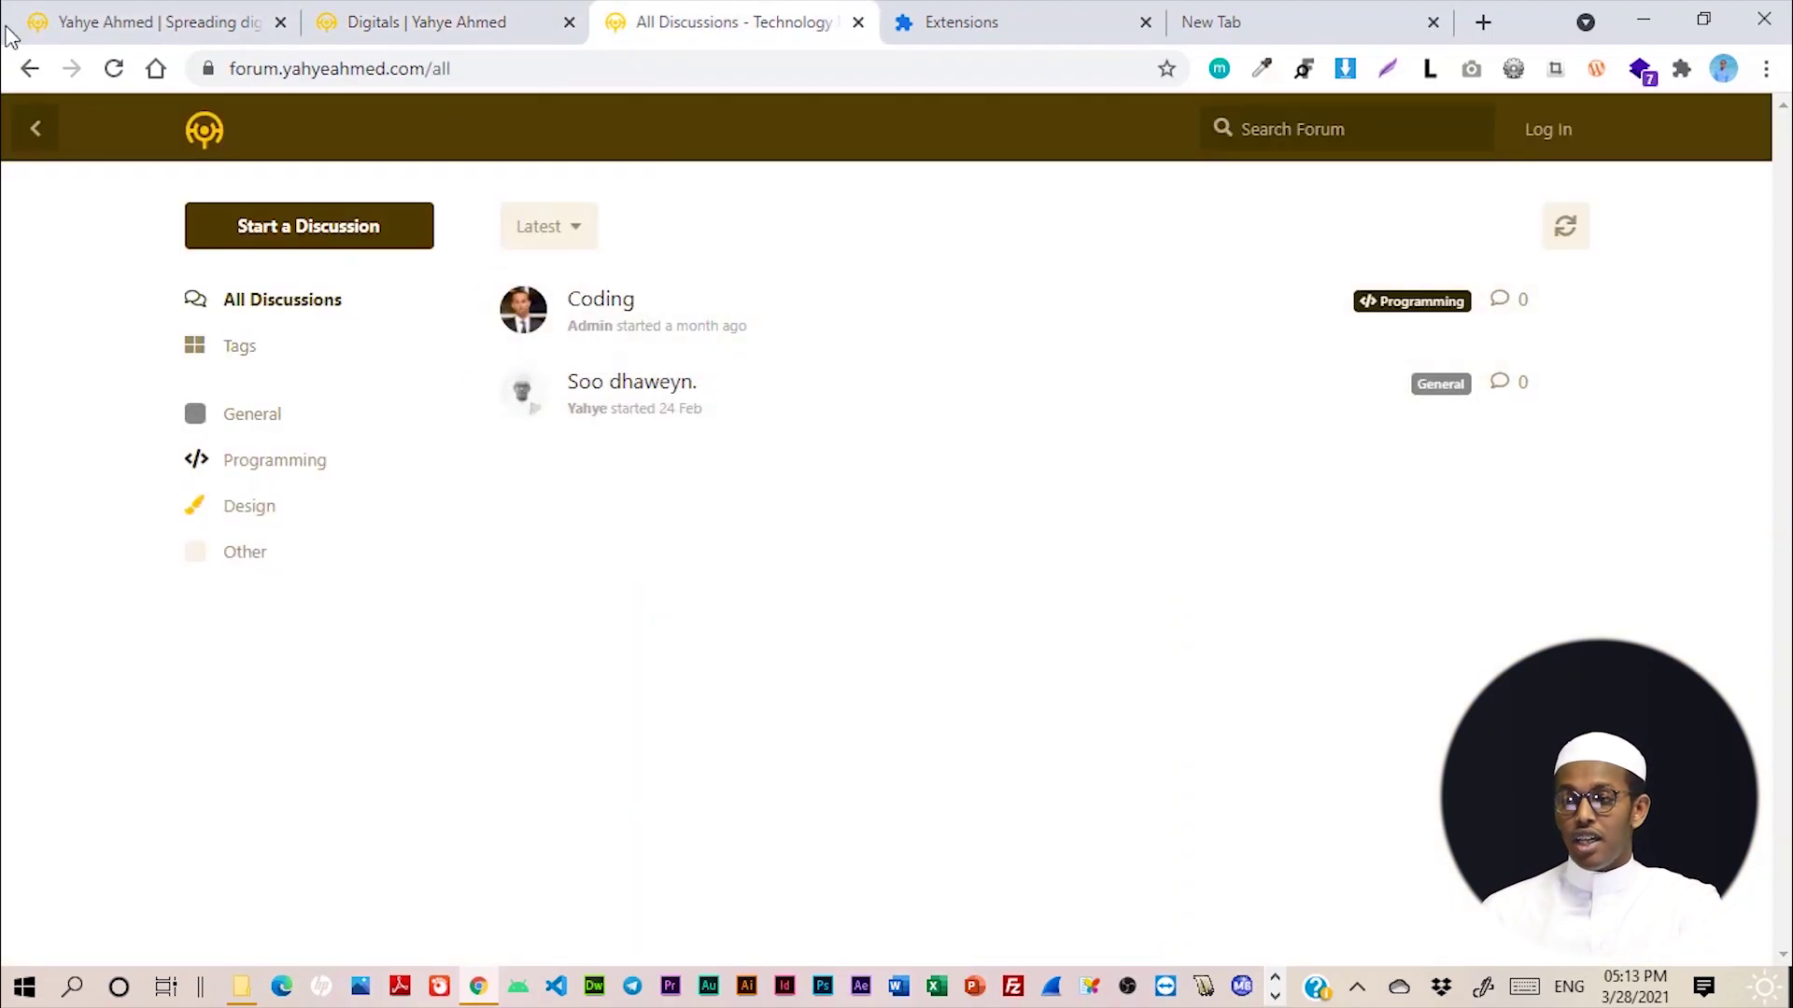
left_click(123, 24)
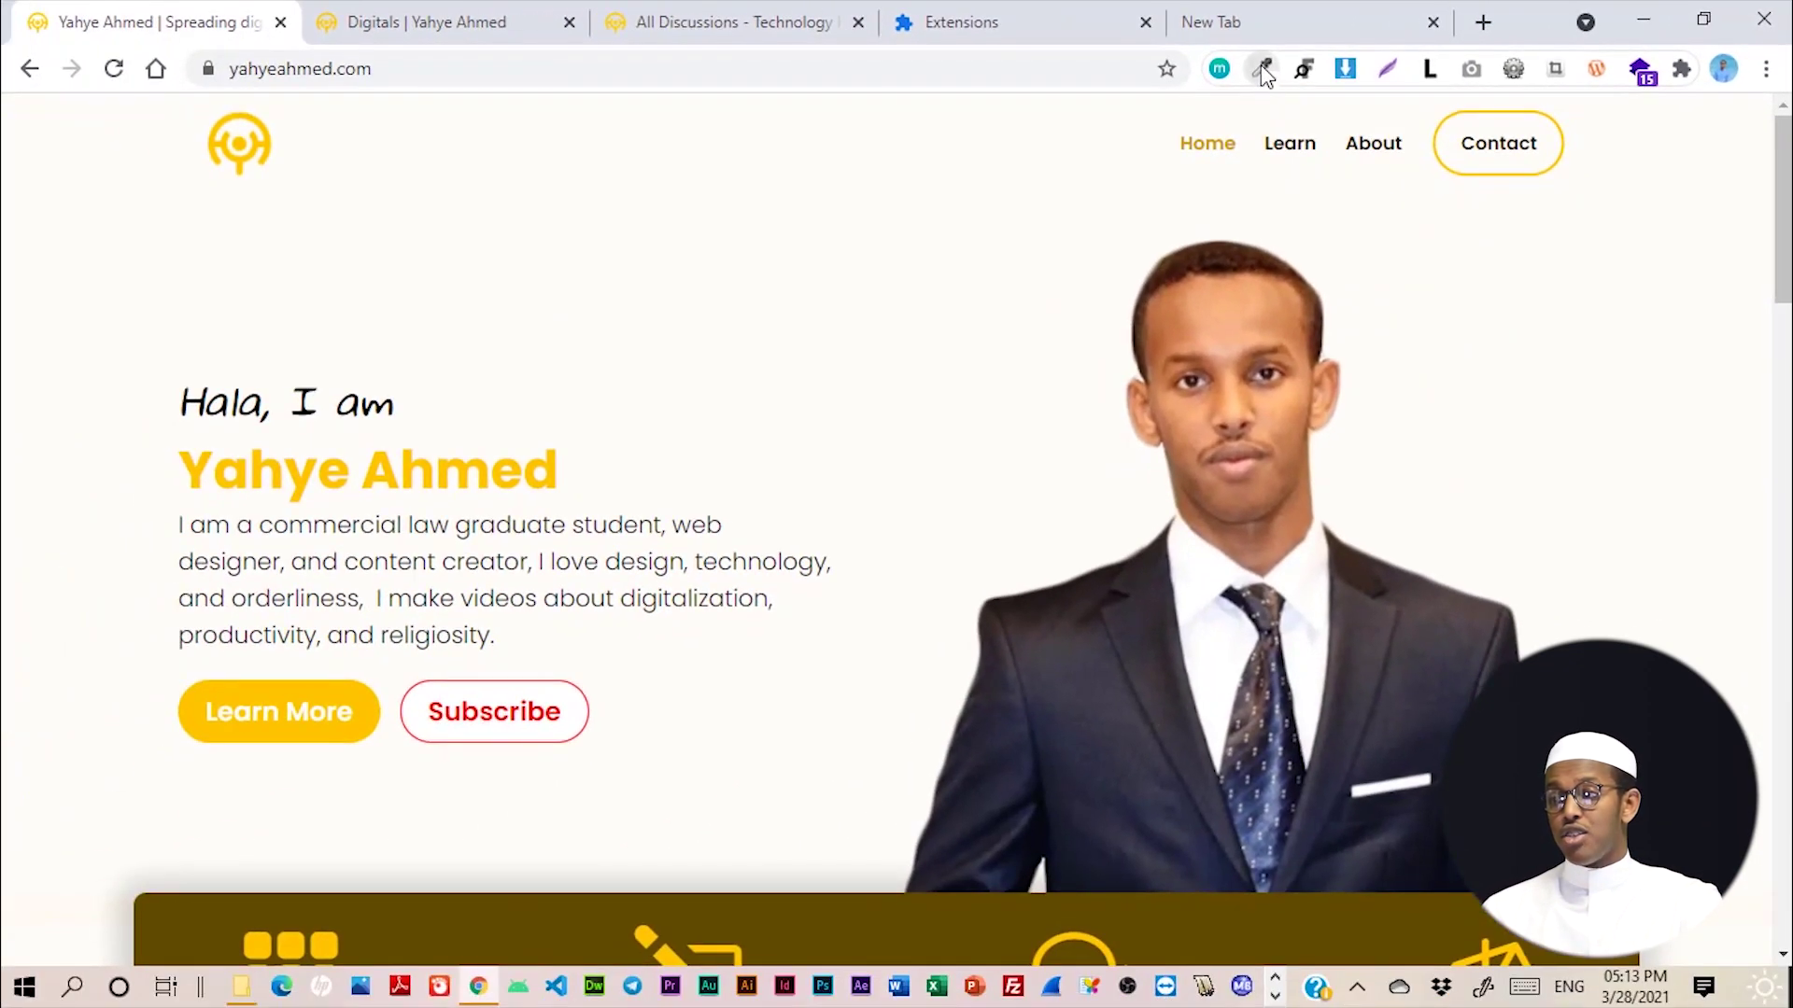
Step: Sample the yellow of the home page's name heading with ColorZilla and paste the color code #FFC600 into the address bar
left_click(1261, 65)
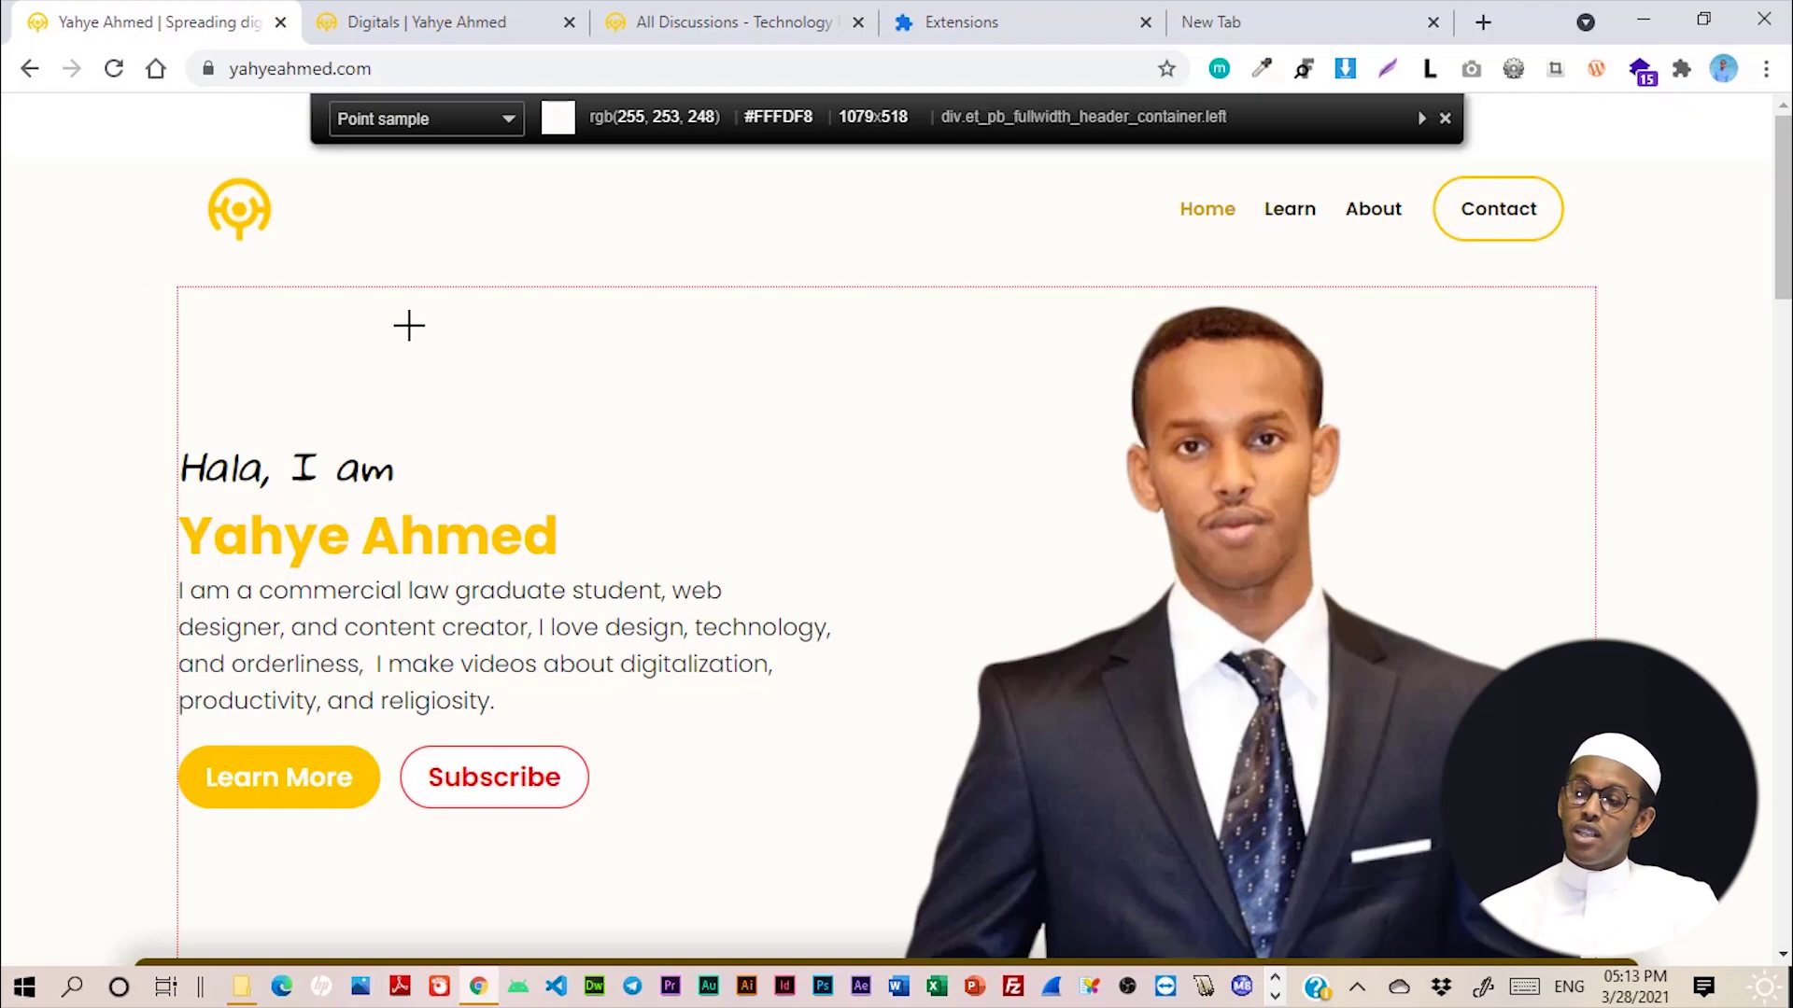
left_click(196, 536)
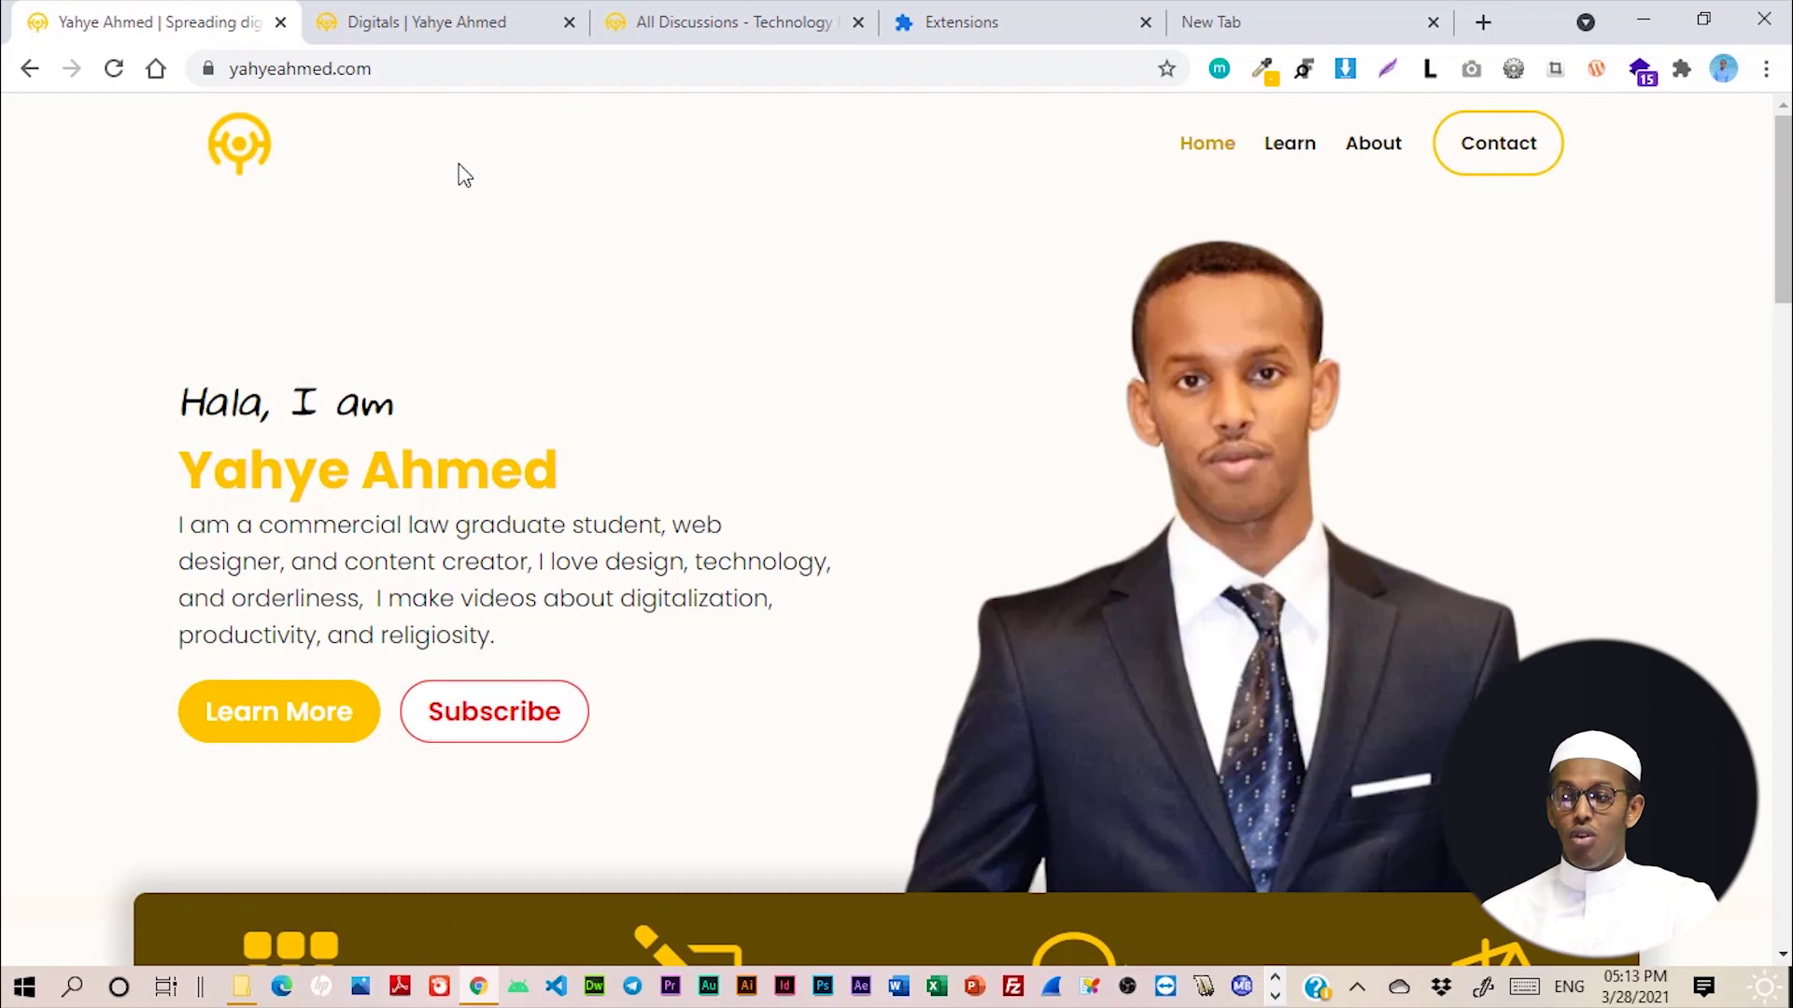
left_click(451, 63)
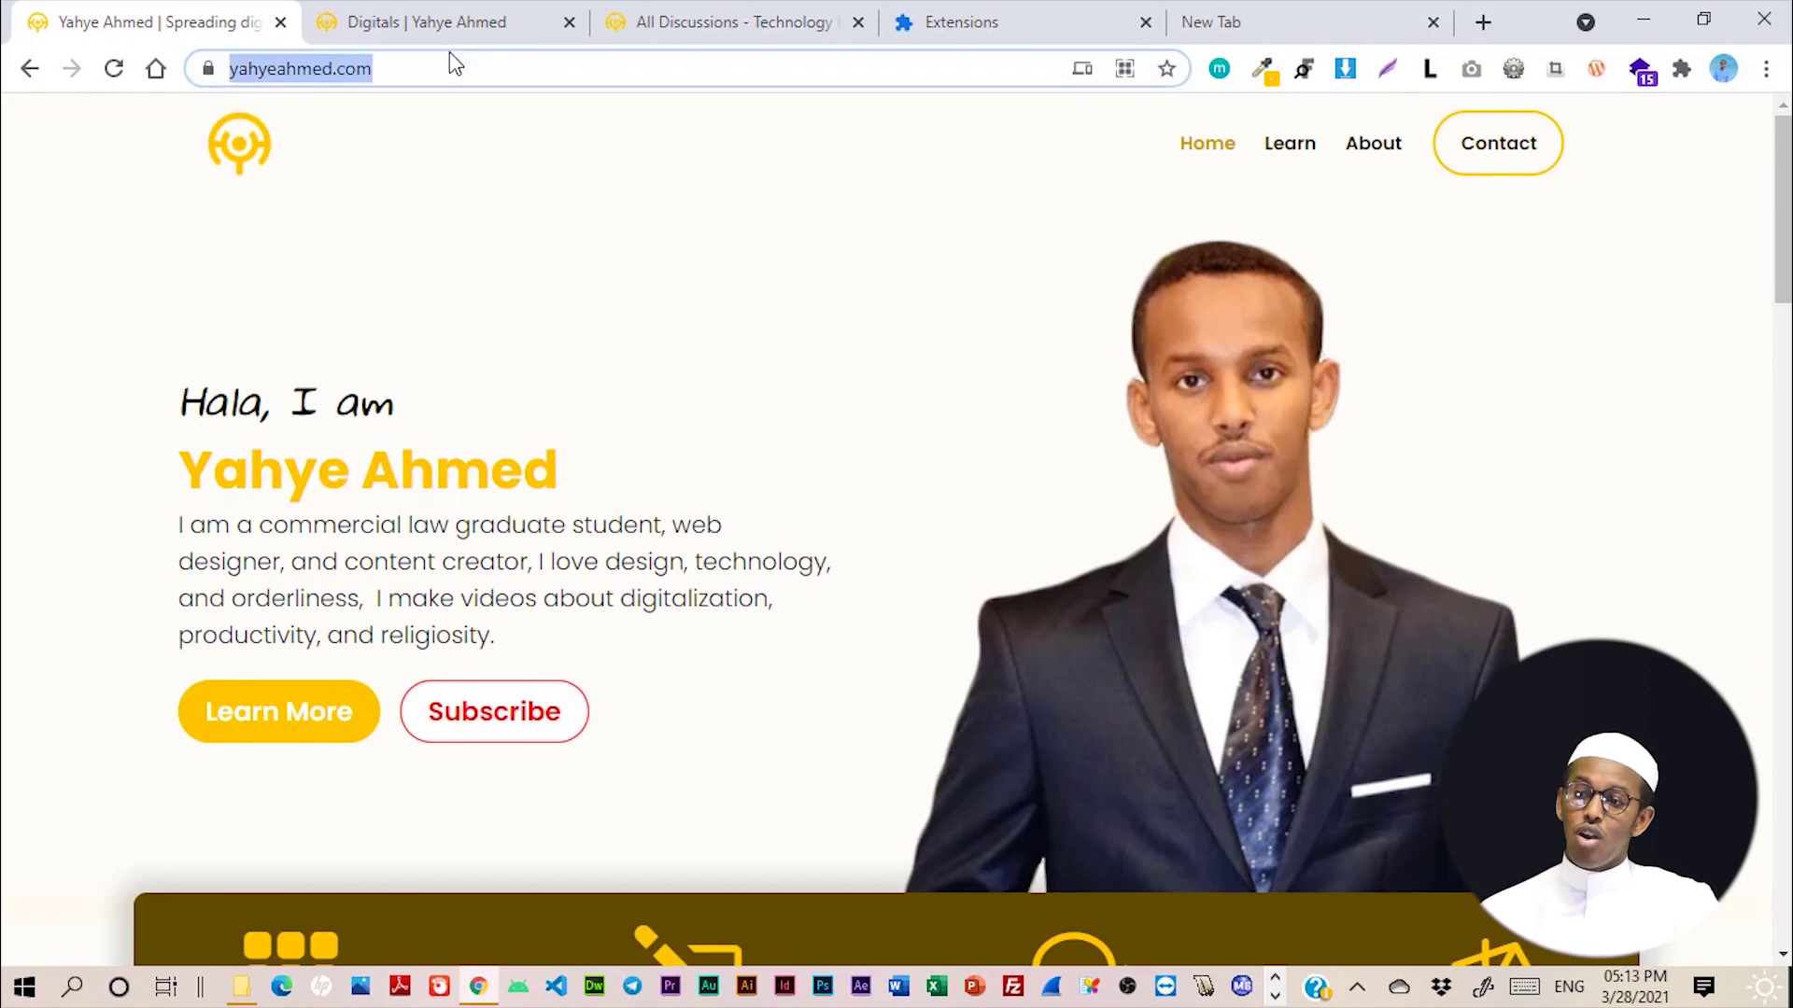
right_click(440, 63)
left_click(543, 268)
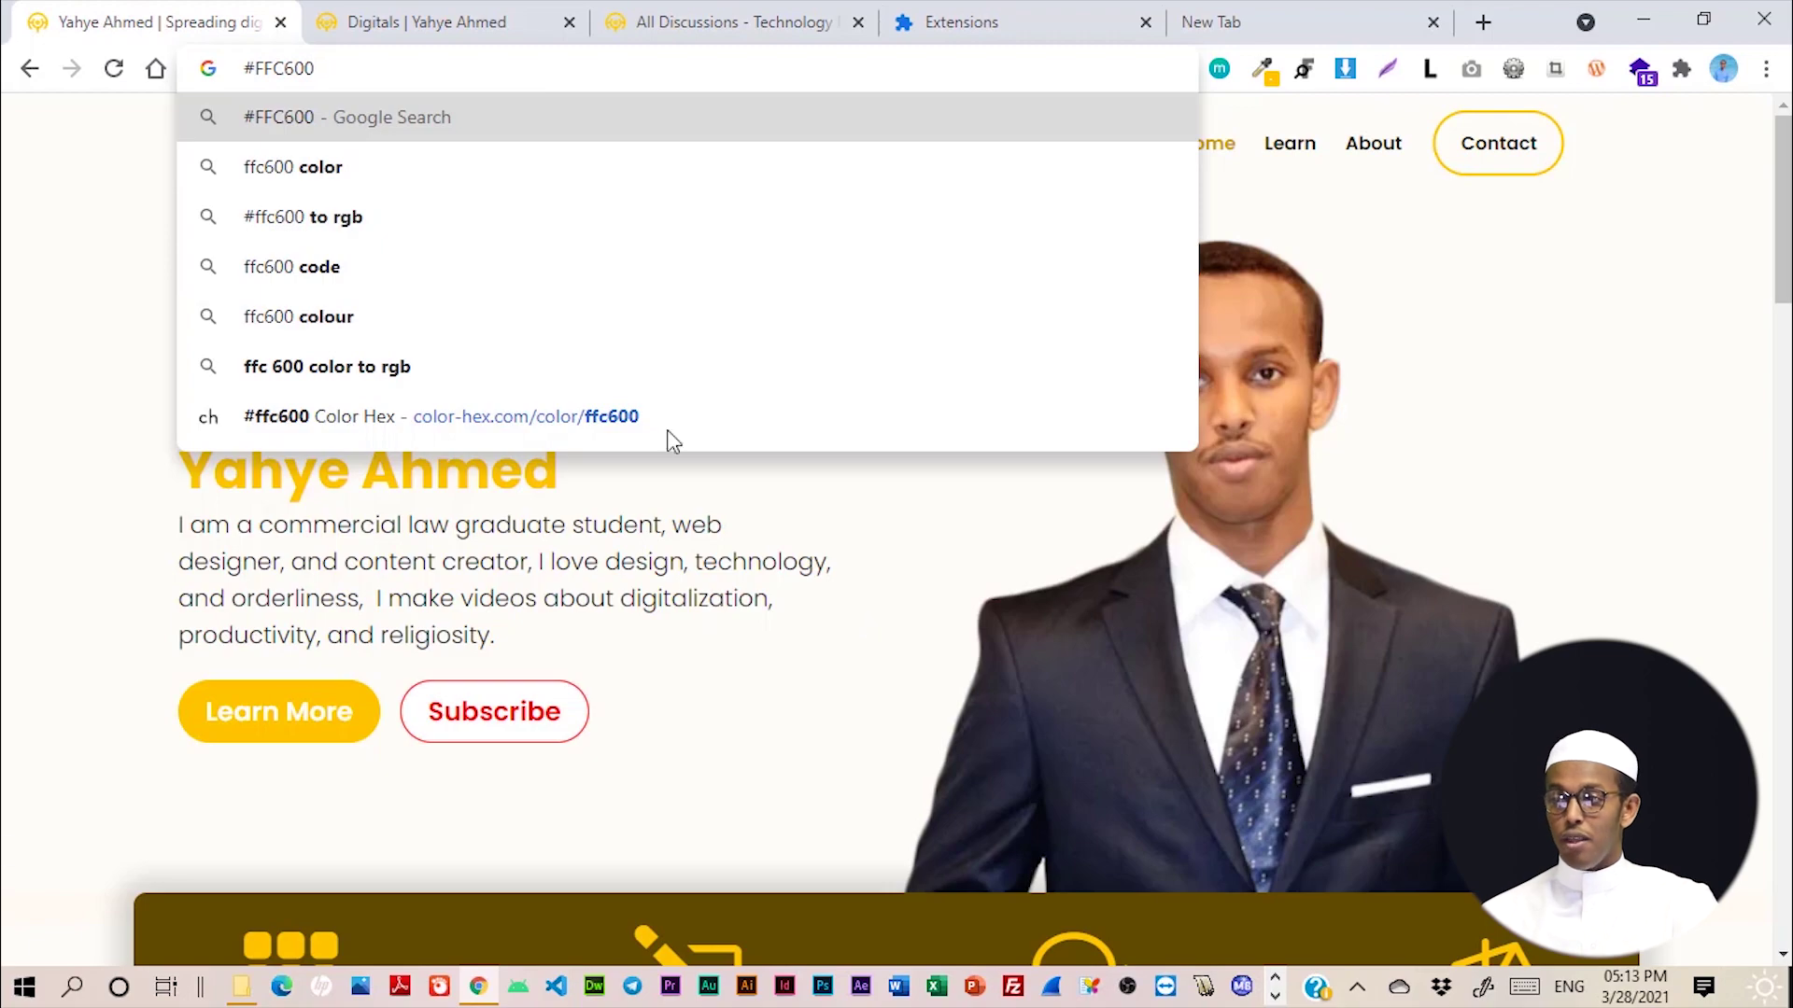
left_click(1505, 271)
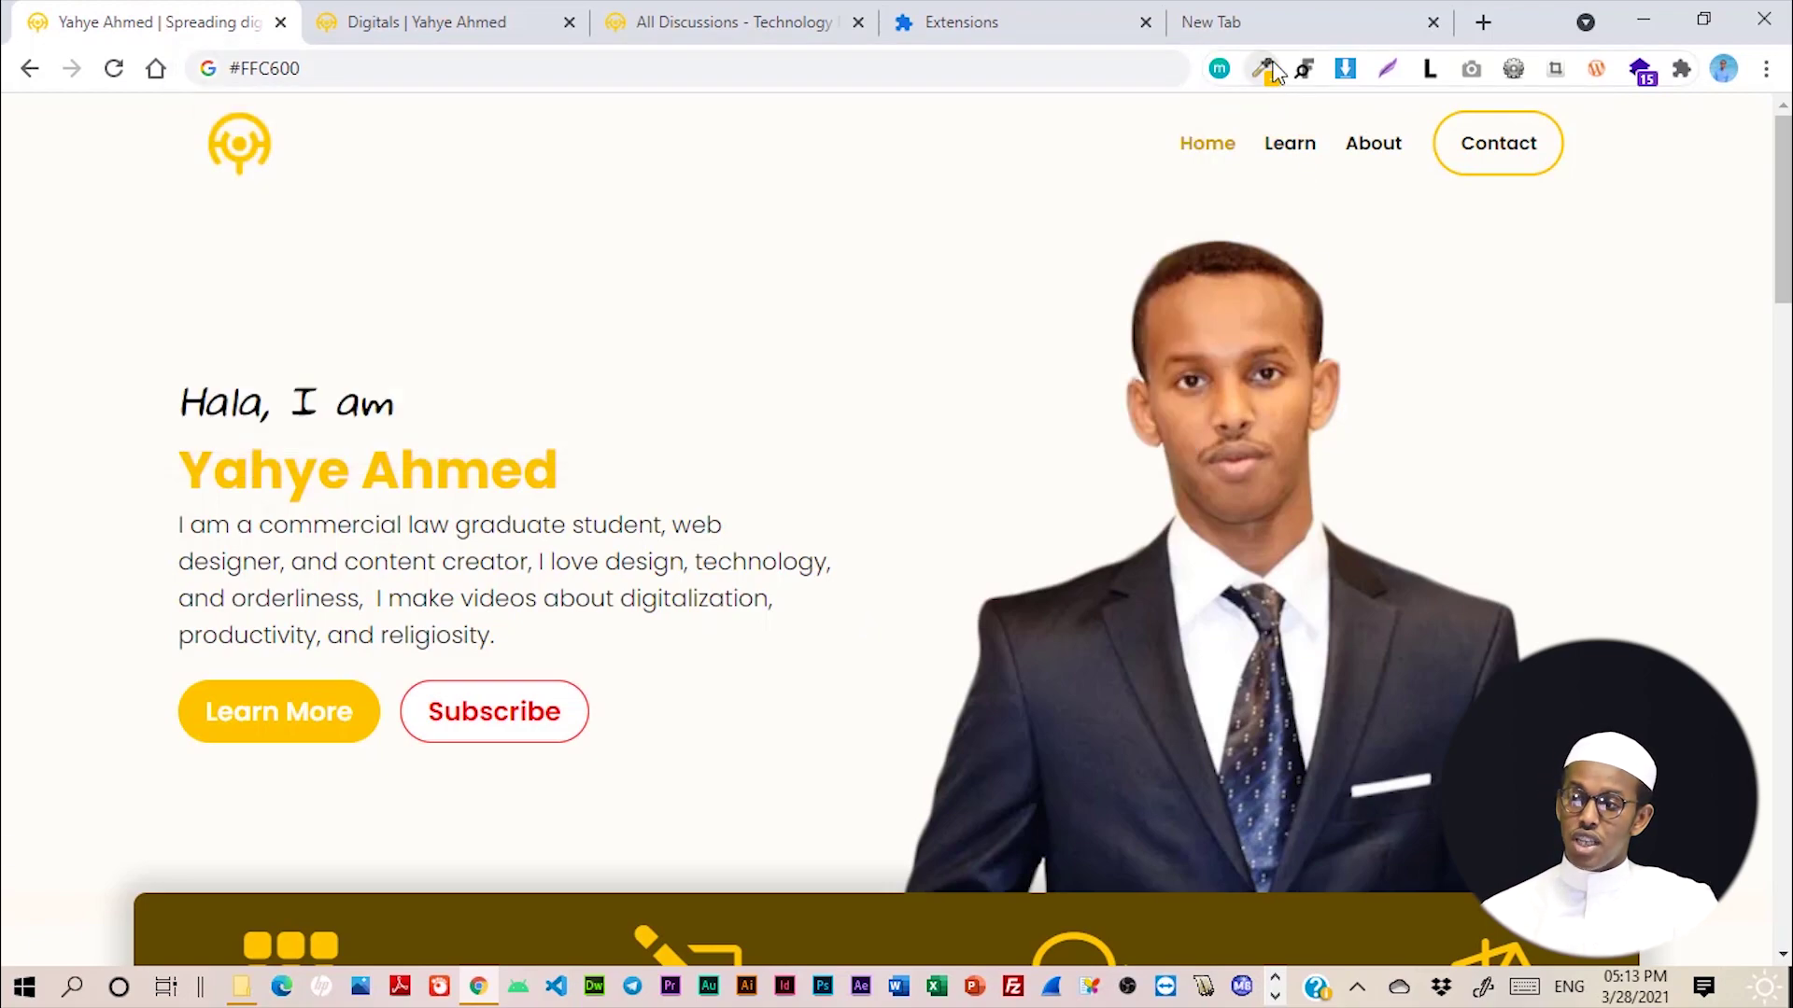
Step: View ColorZilla's picked color history and close it without choosing a color
left_click(1268, 70)
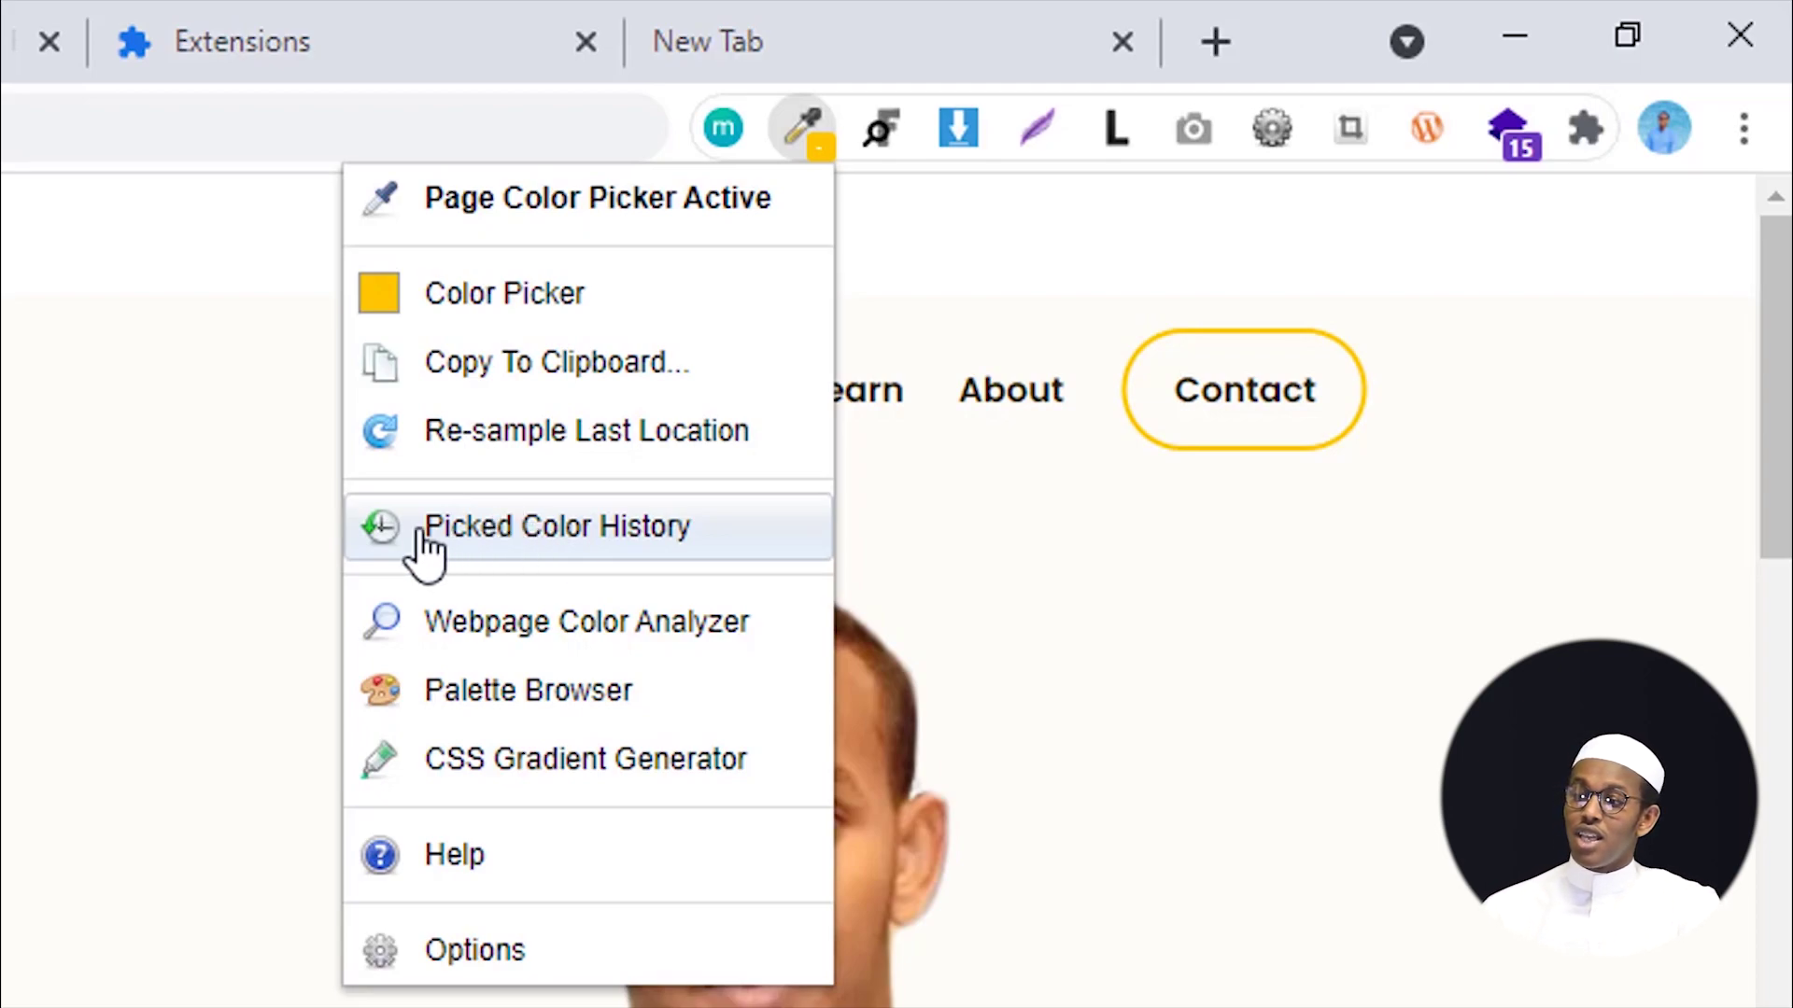
left_click(539, 551)
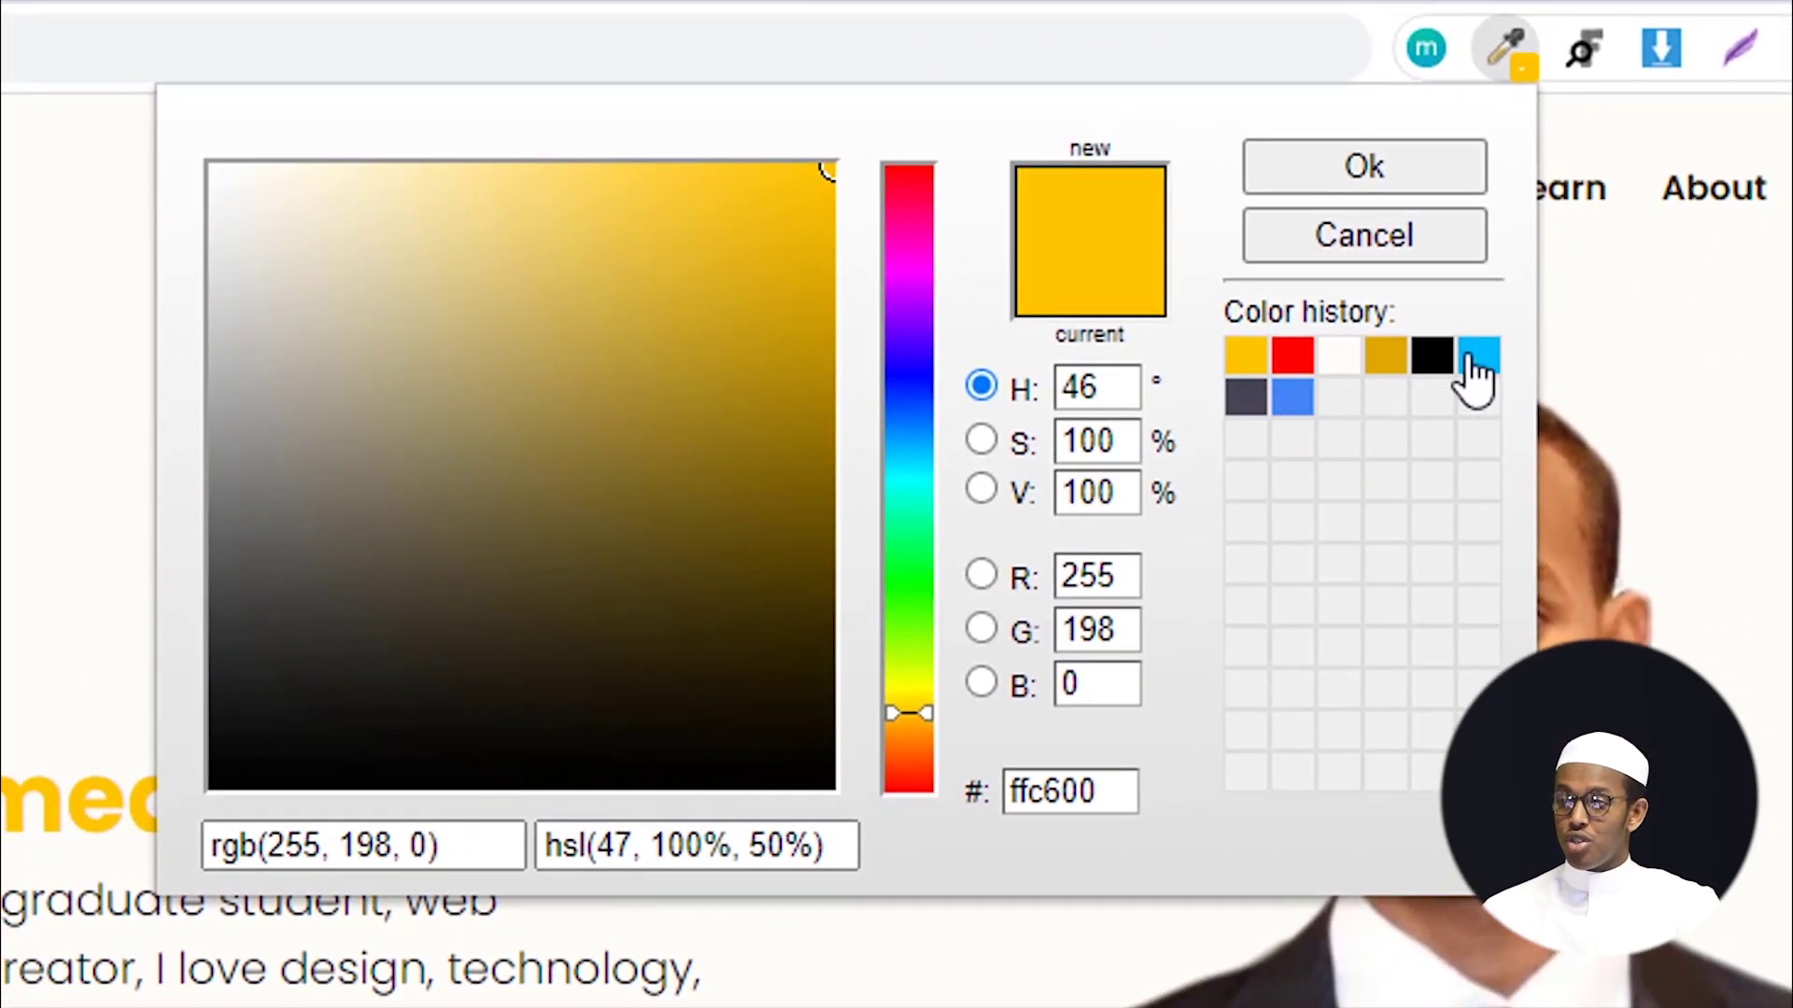
left_click(1386, 248)
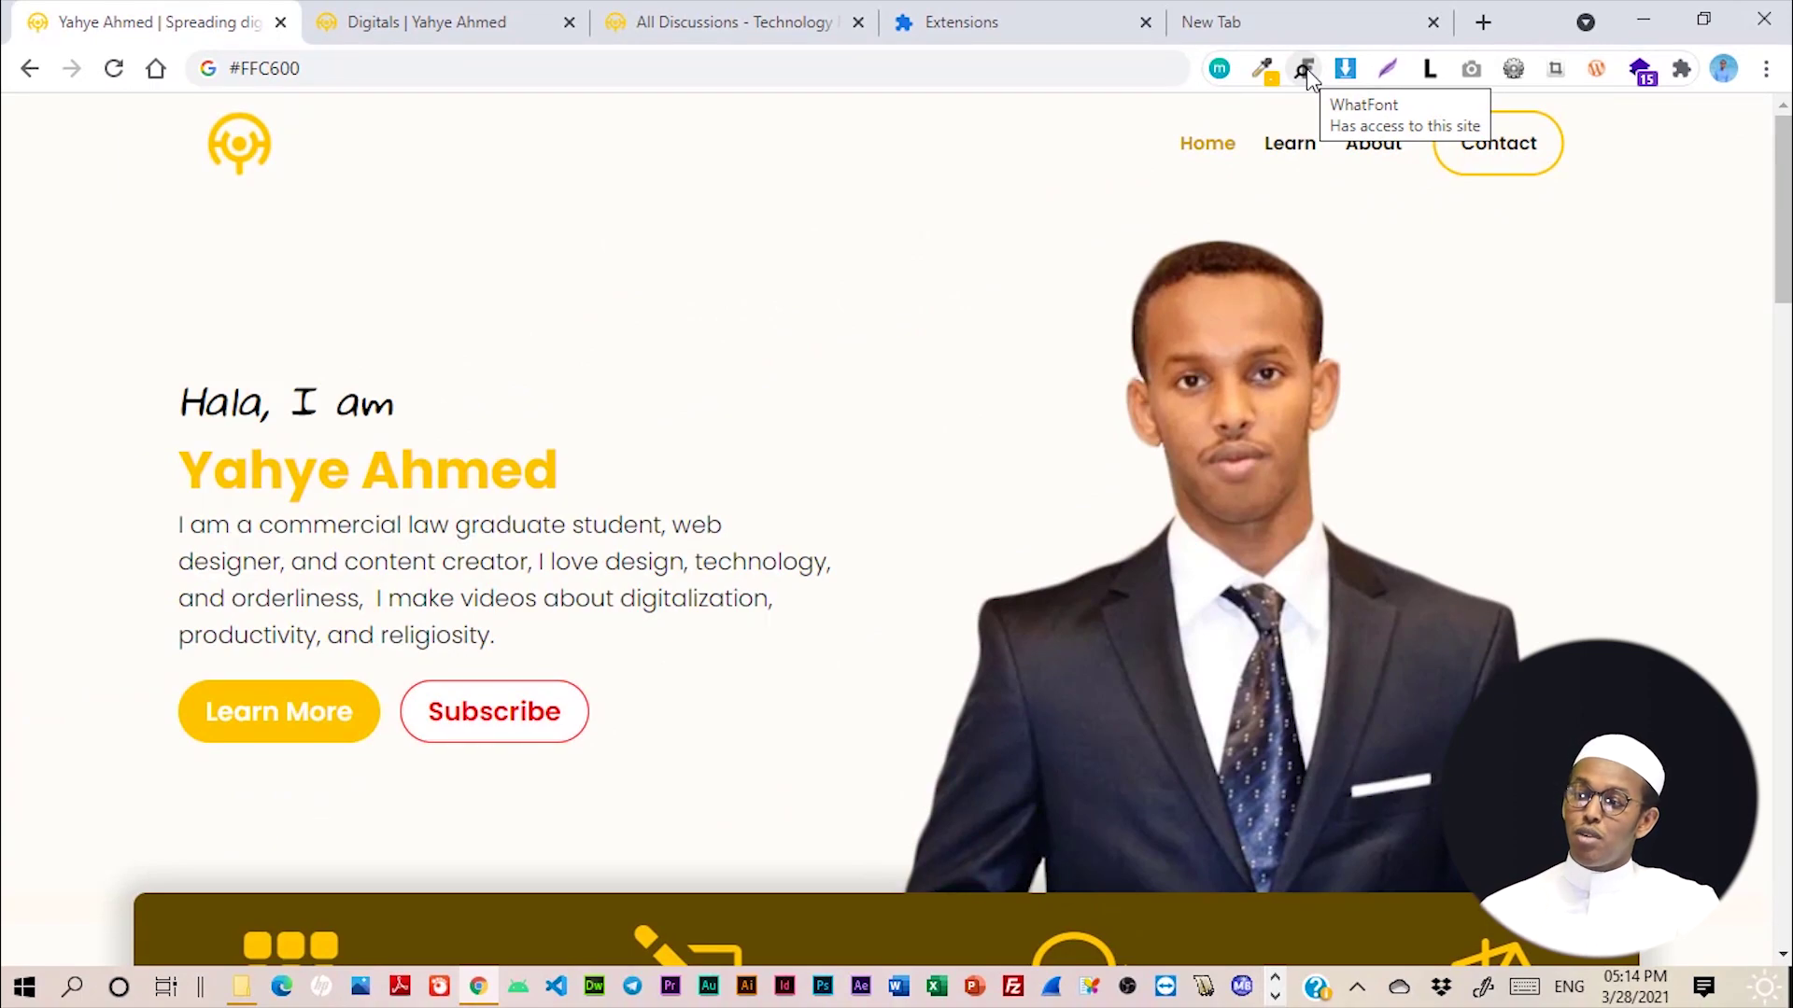
Step: Inspect the font details of the home page's name heading with WhatFont, and exit the font inspector
left_click(1305, 69)
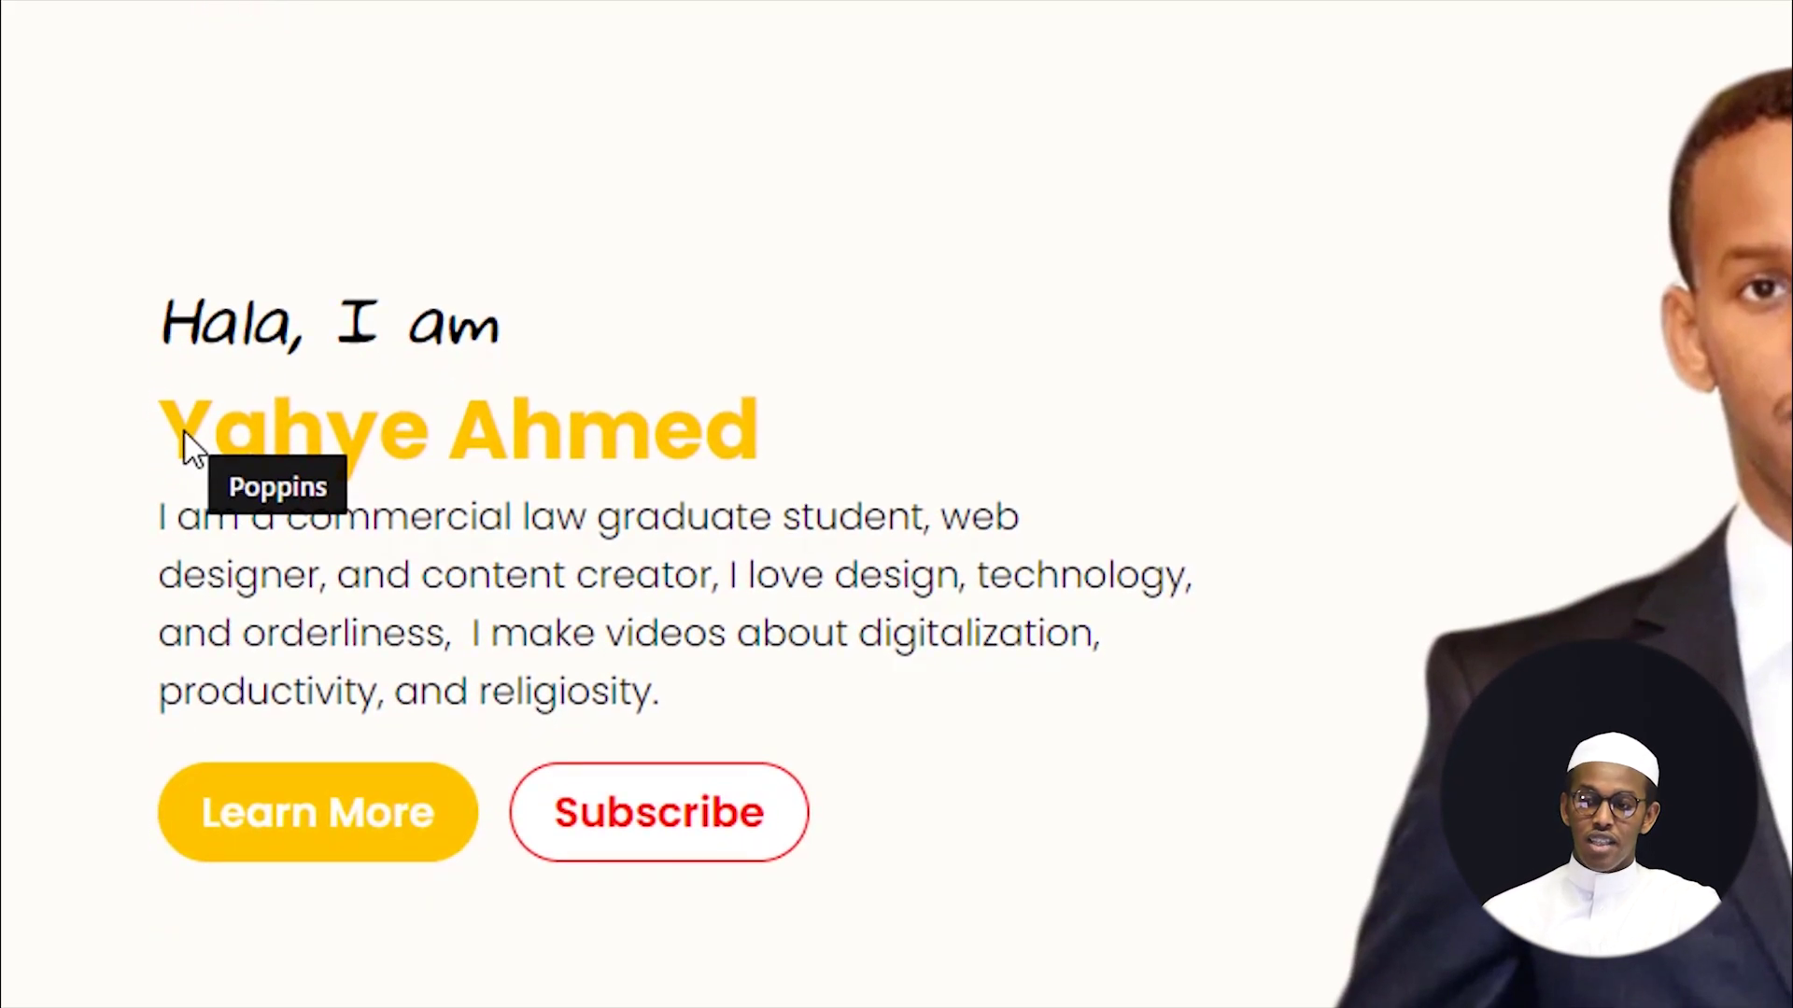
left_click(183, 448)
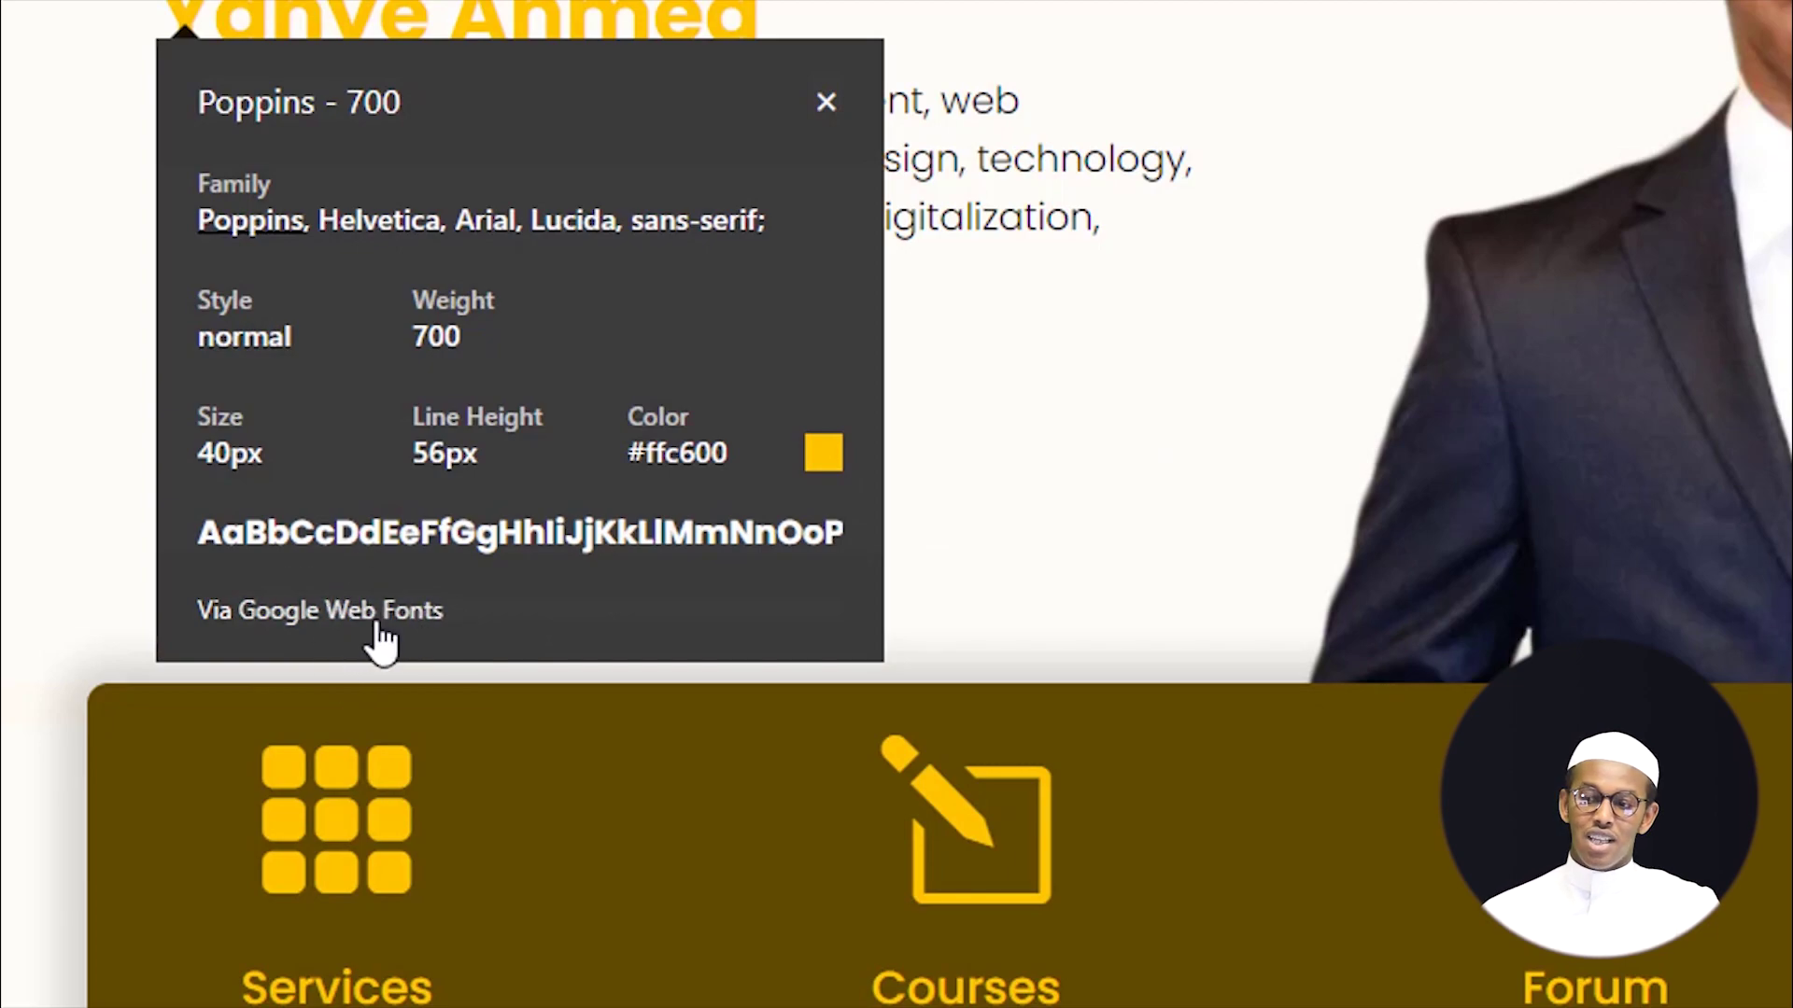
left_click(826, 101)
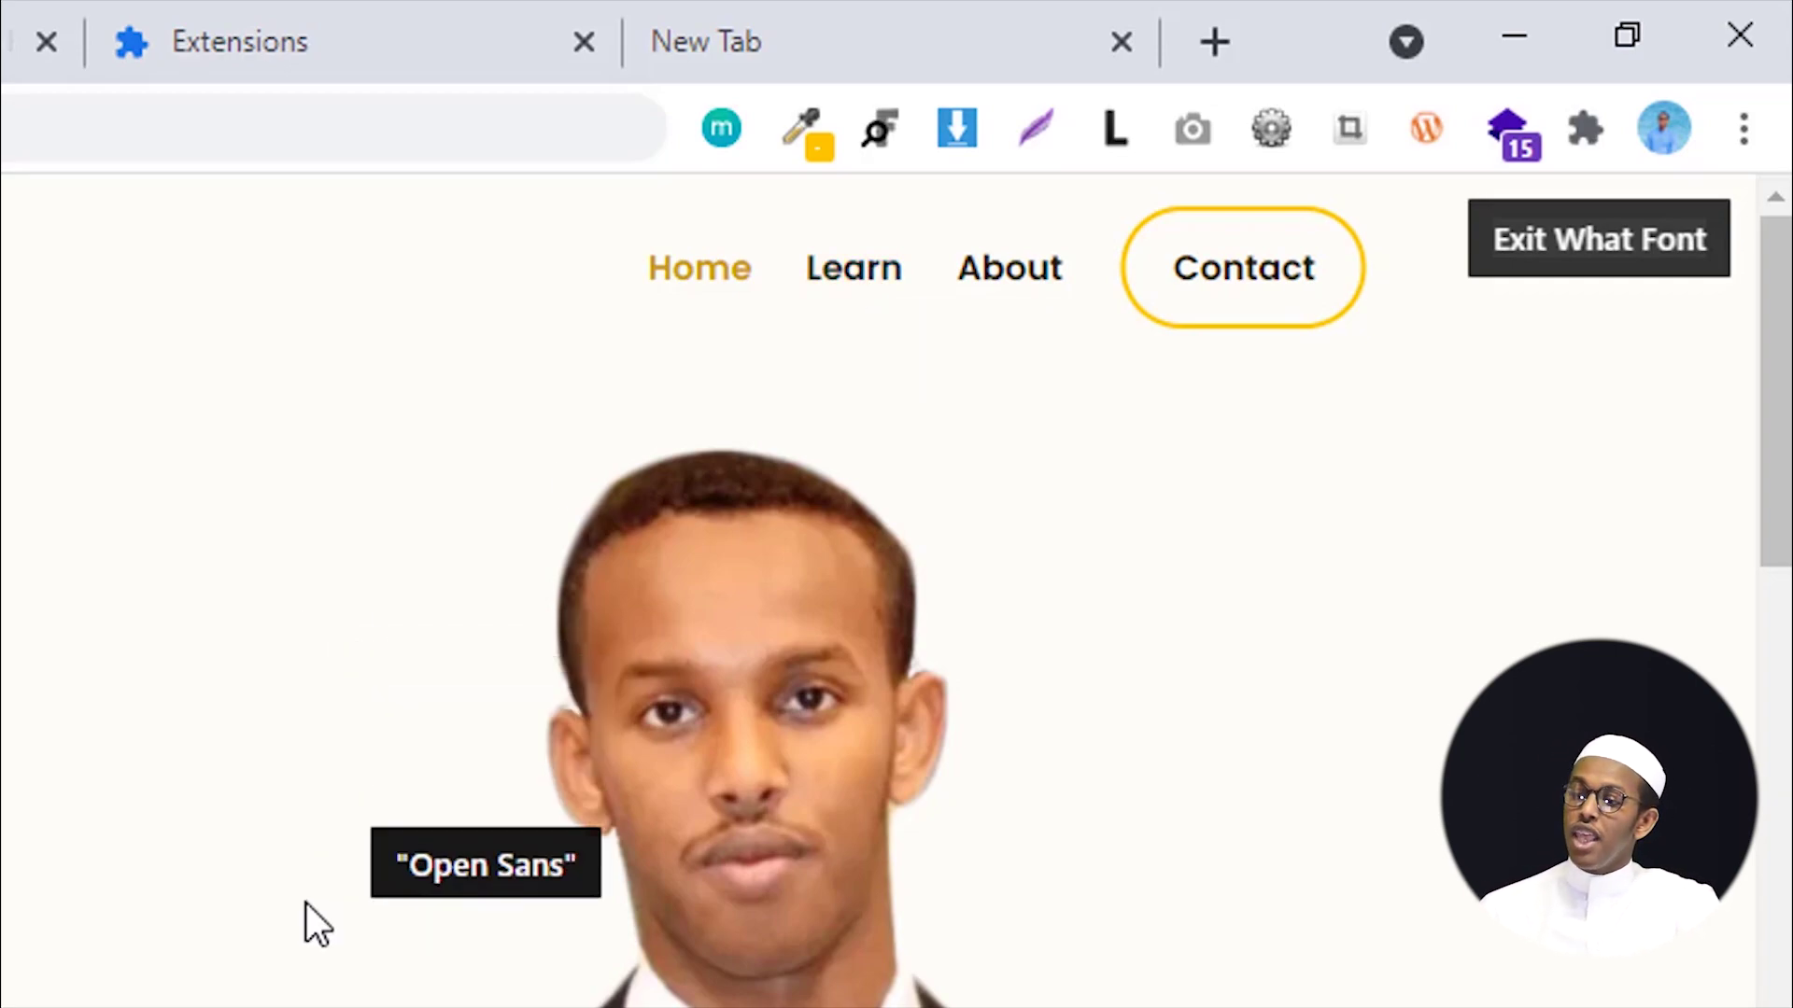
scroll(383, 909, "down", 6)
scroll(1234, 379, "up", 4)
scroll(1234, 379, "up", 3)
left_click(1505, 233)
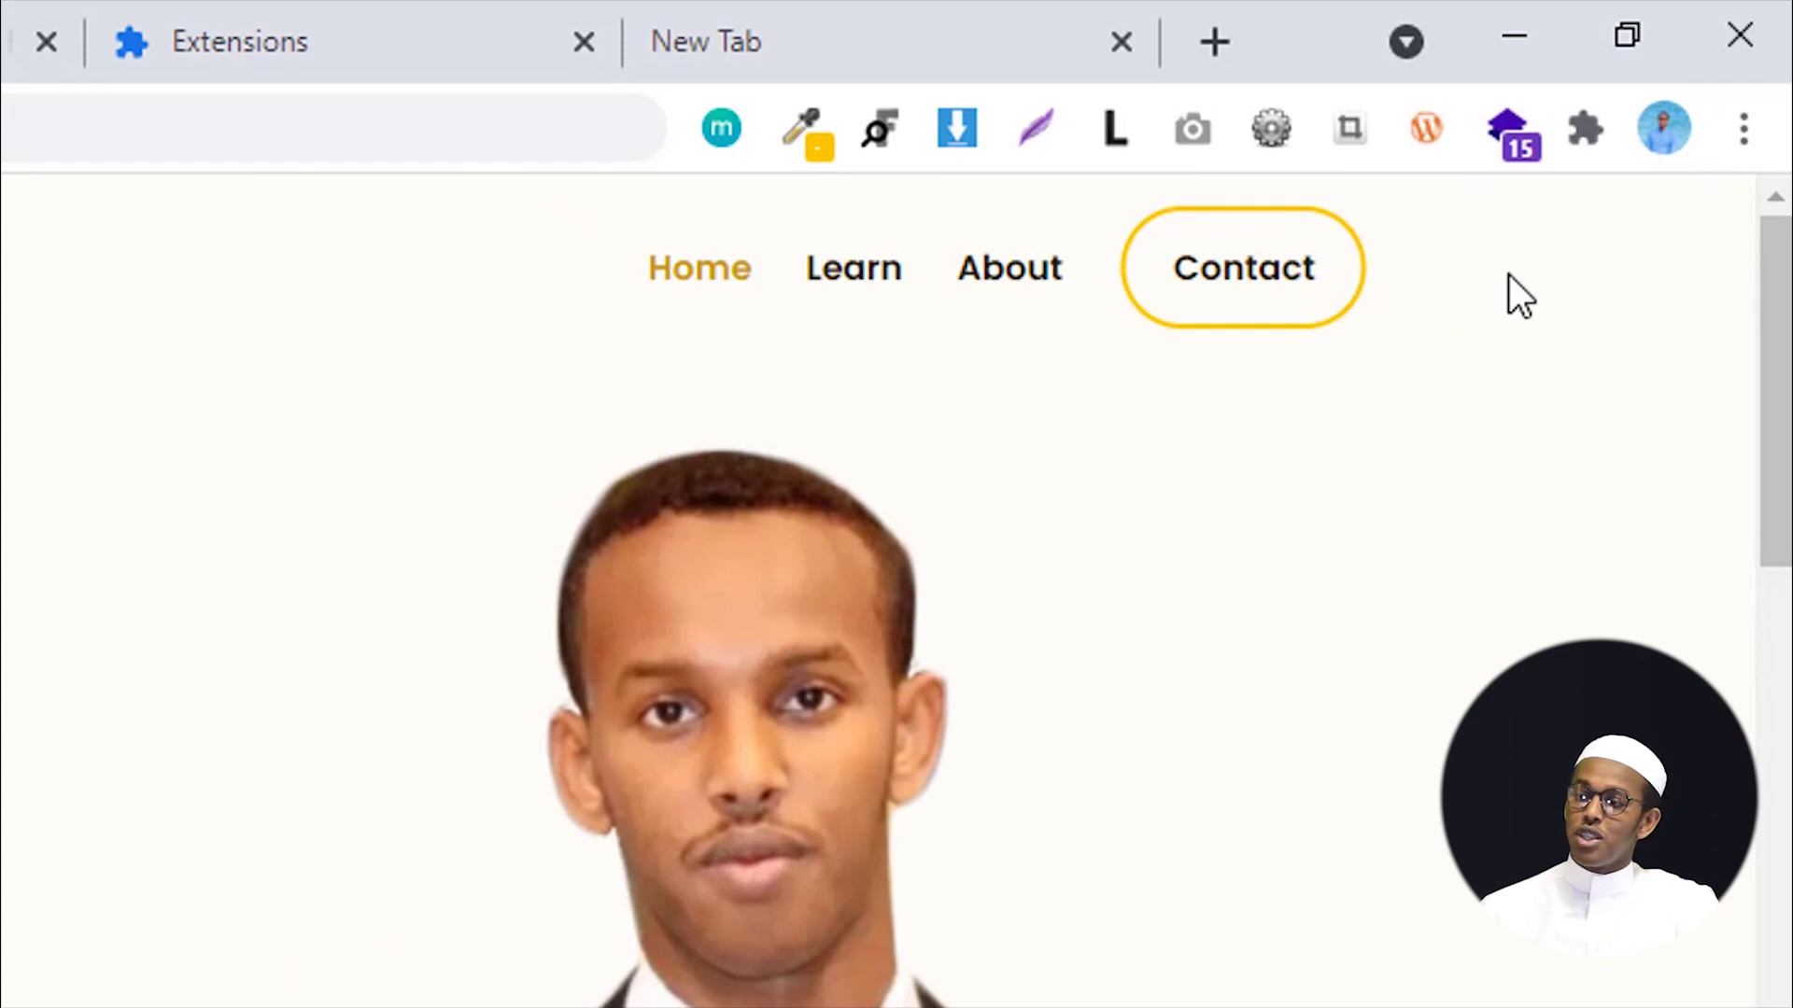
Step: Browse the page's images in the image downloader extension and download the "Why you must use Google Chrome" thumbnail
left_click(950, 138)
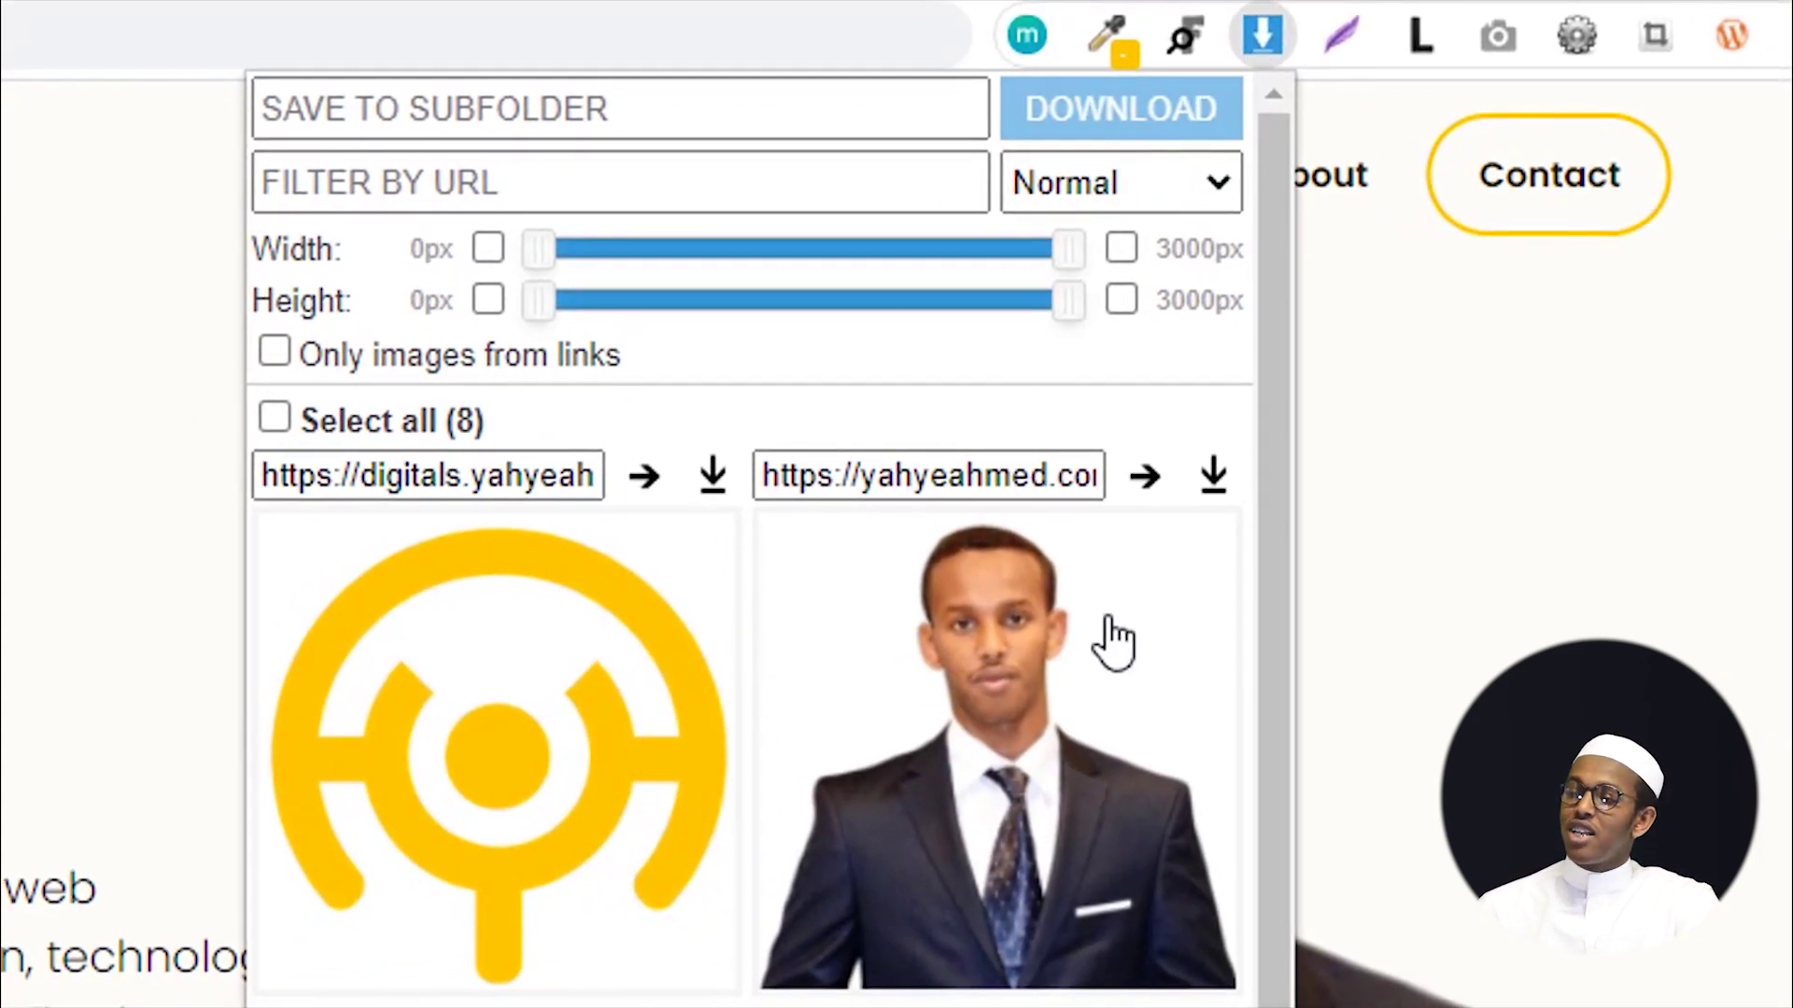
scroll(852, 808, "down", 5)
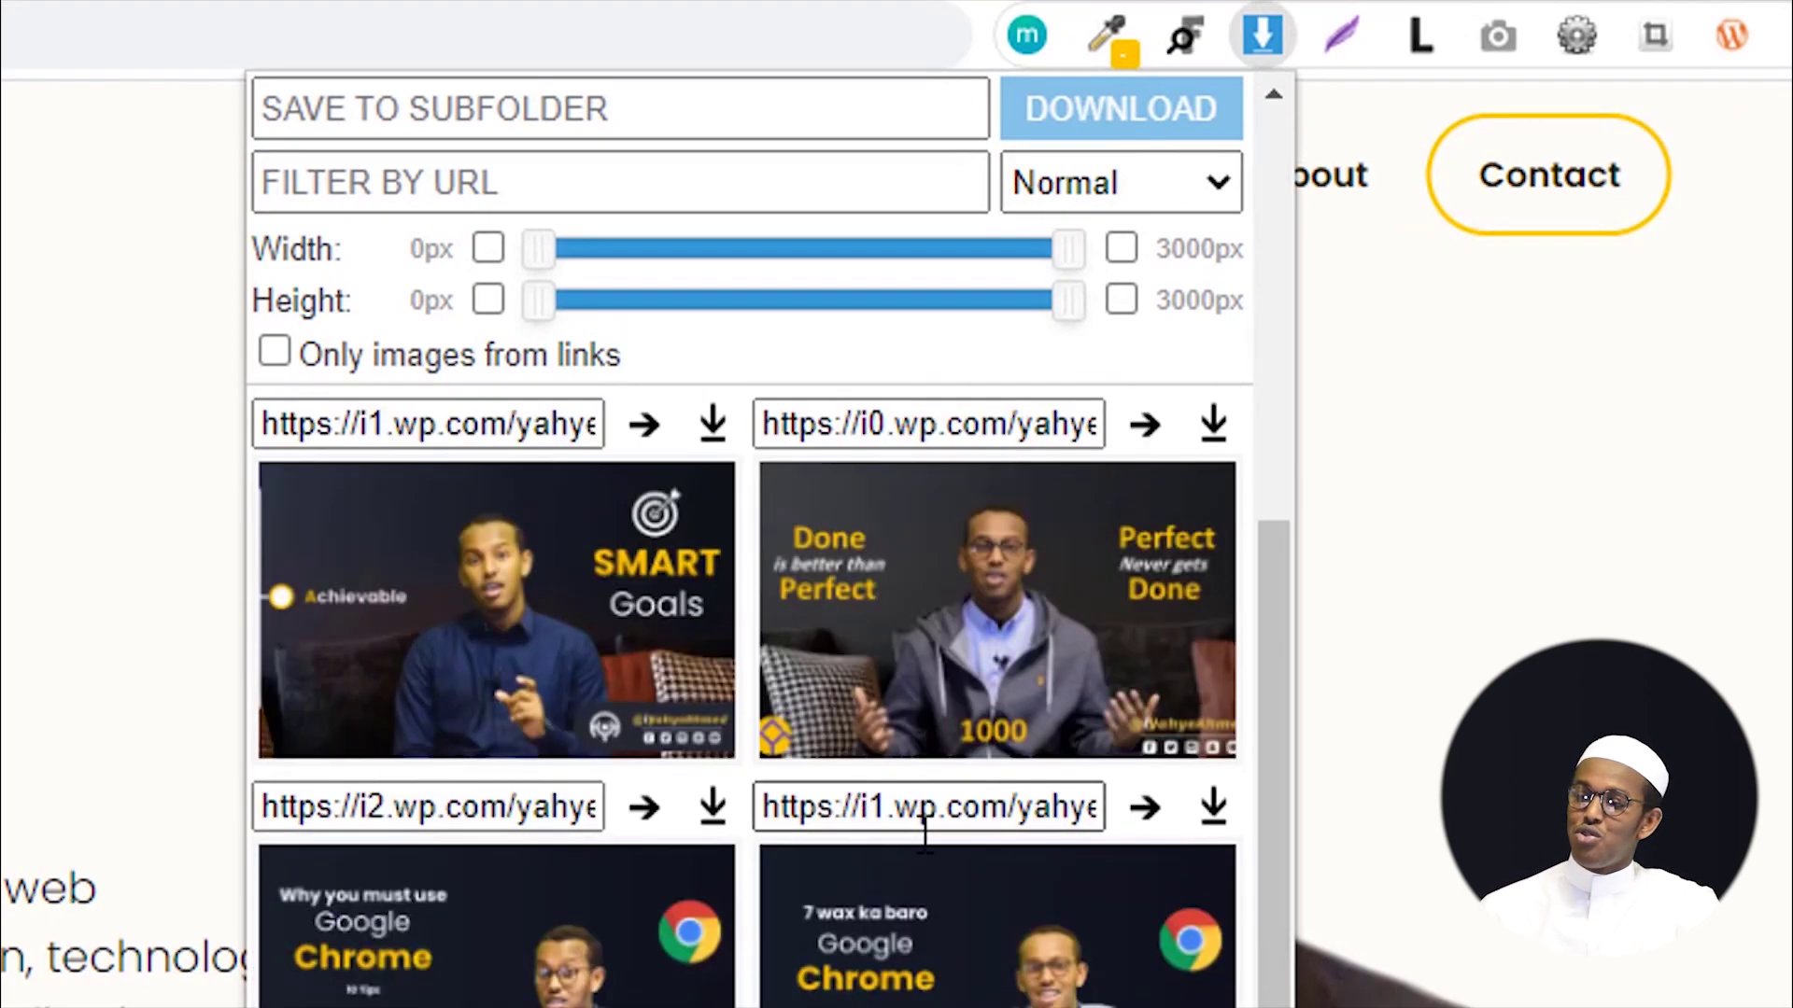
scroll(924, 830, "up", 5)
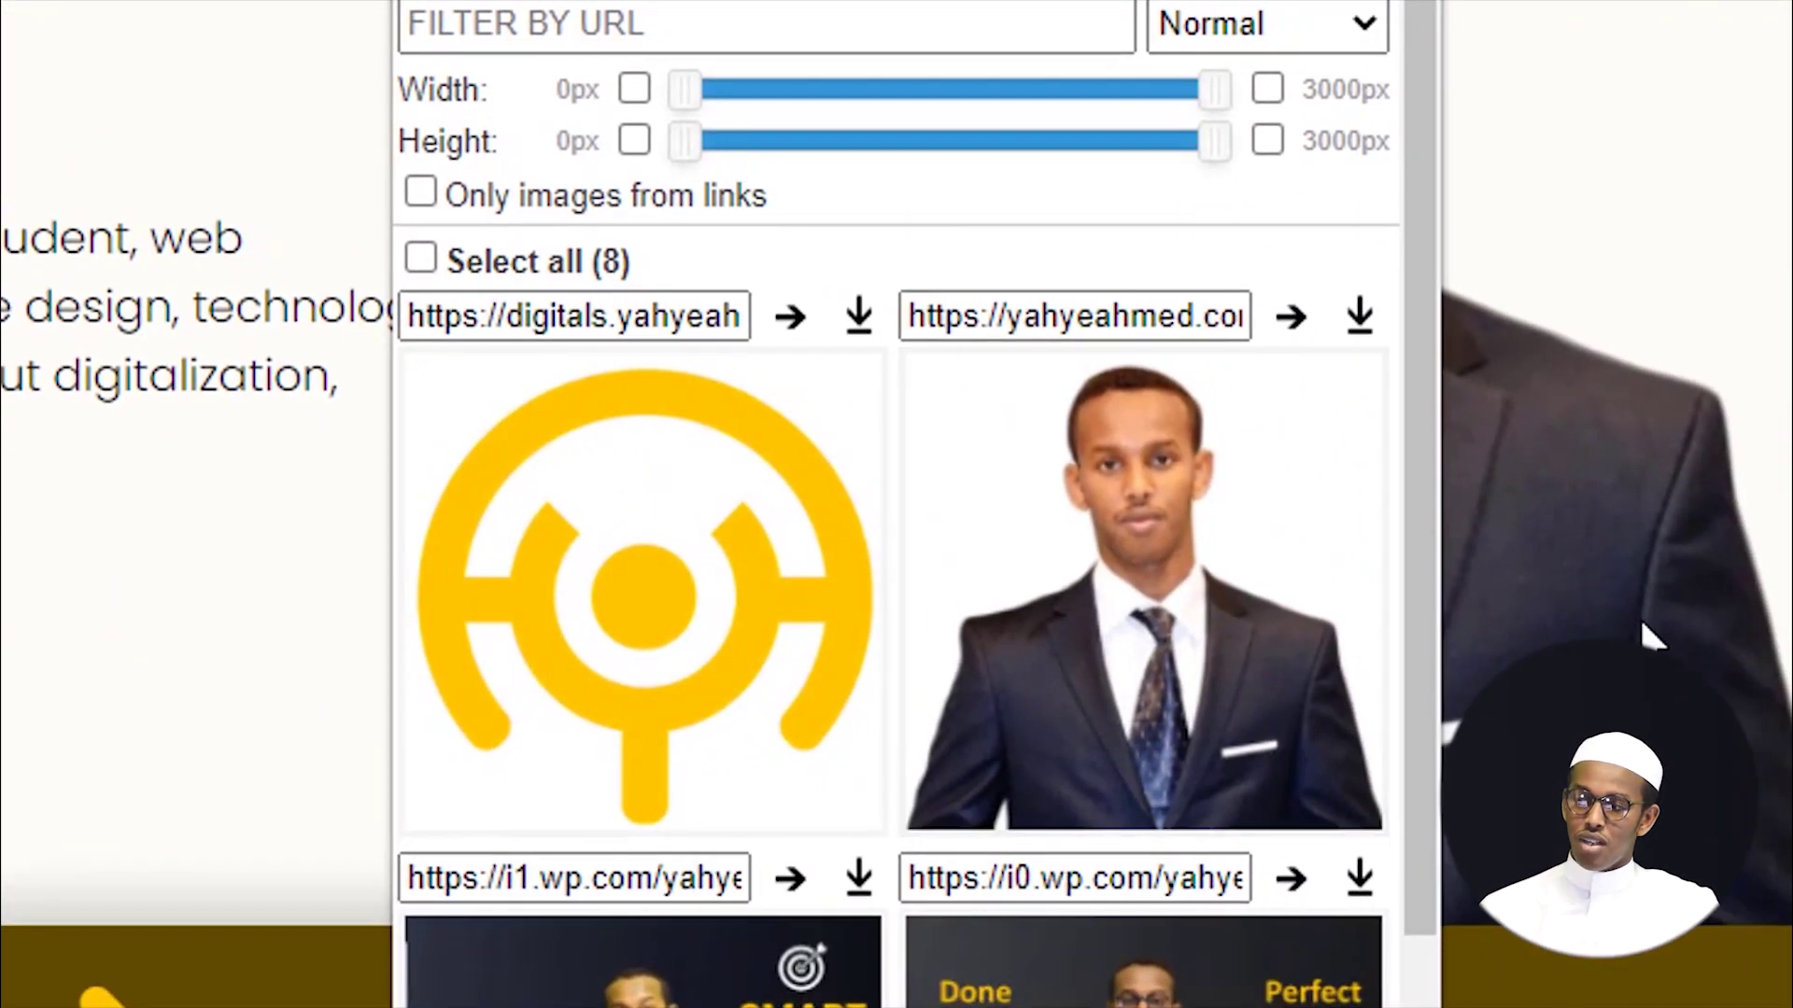
scroll(1639, 618, "up", 4)
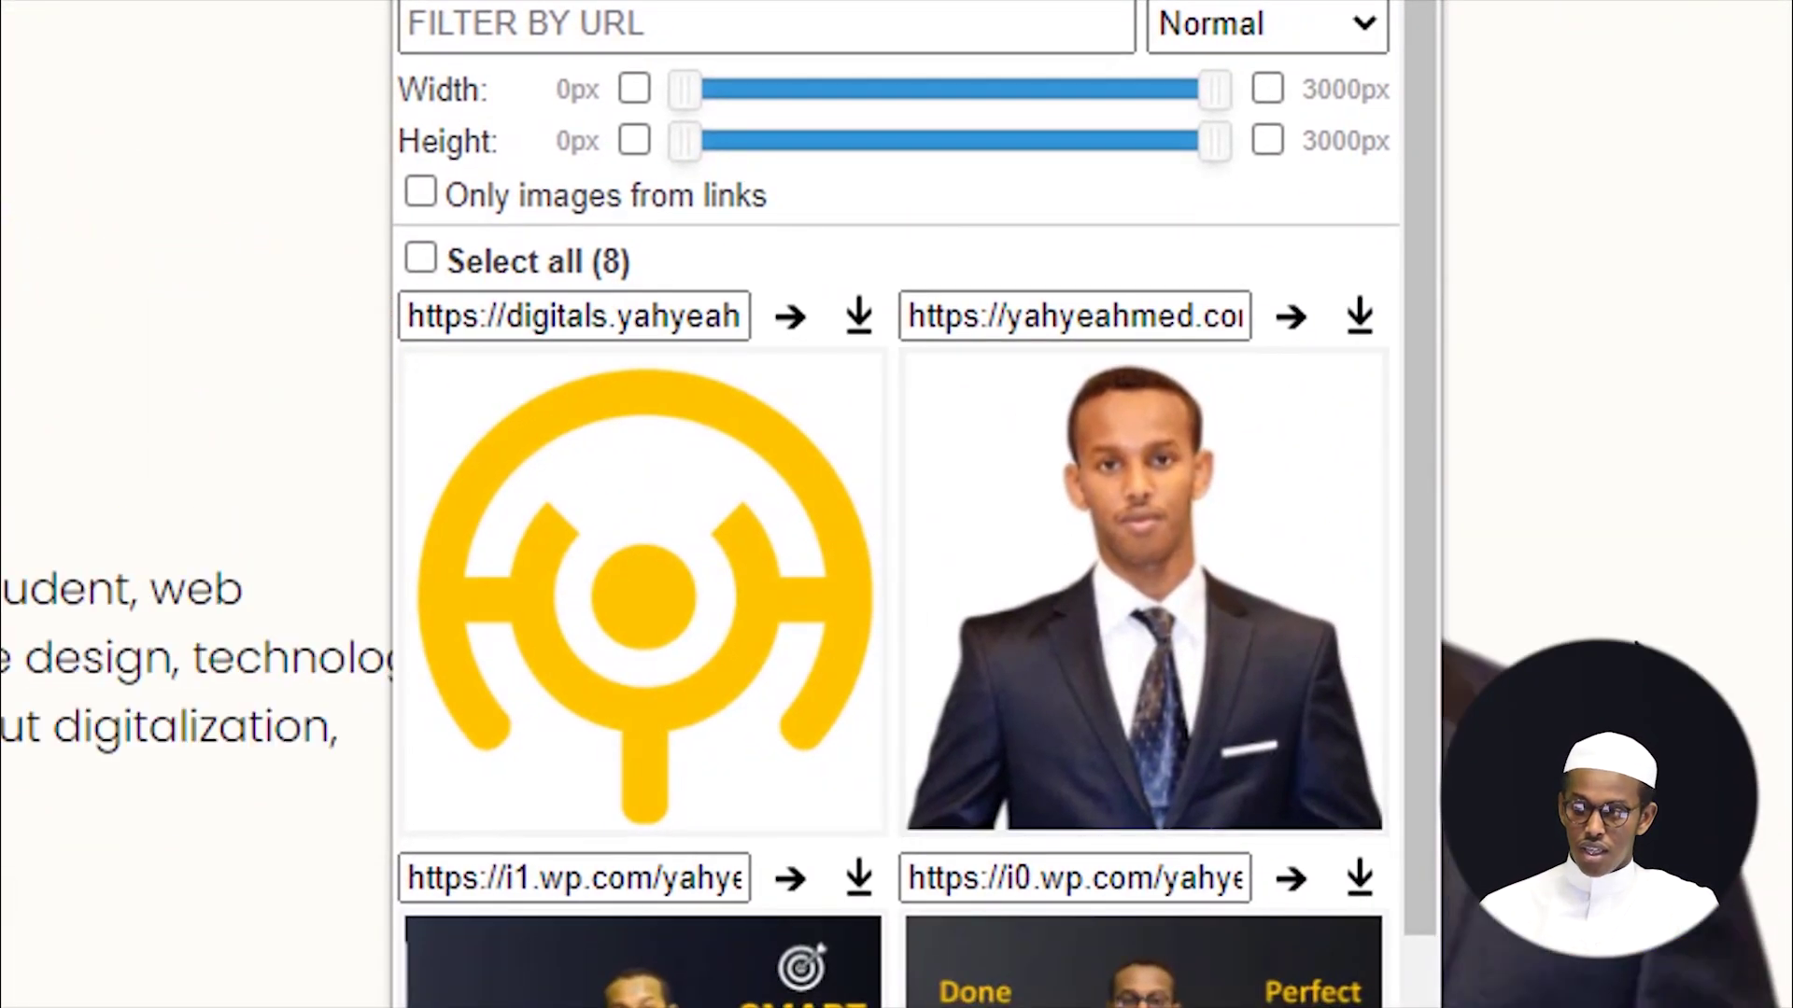
scroll(1101, 787, "down", 5)
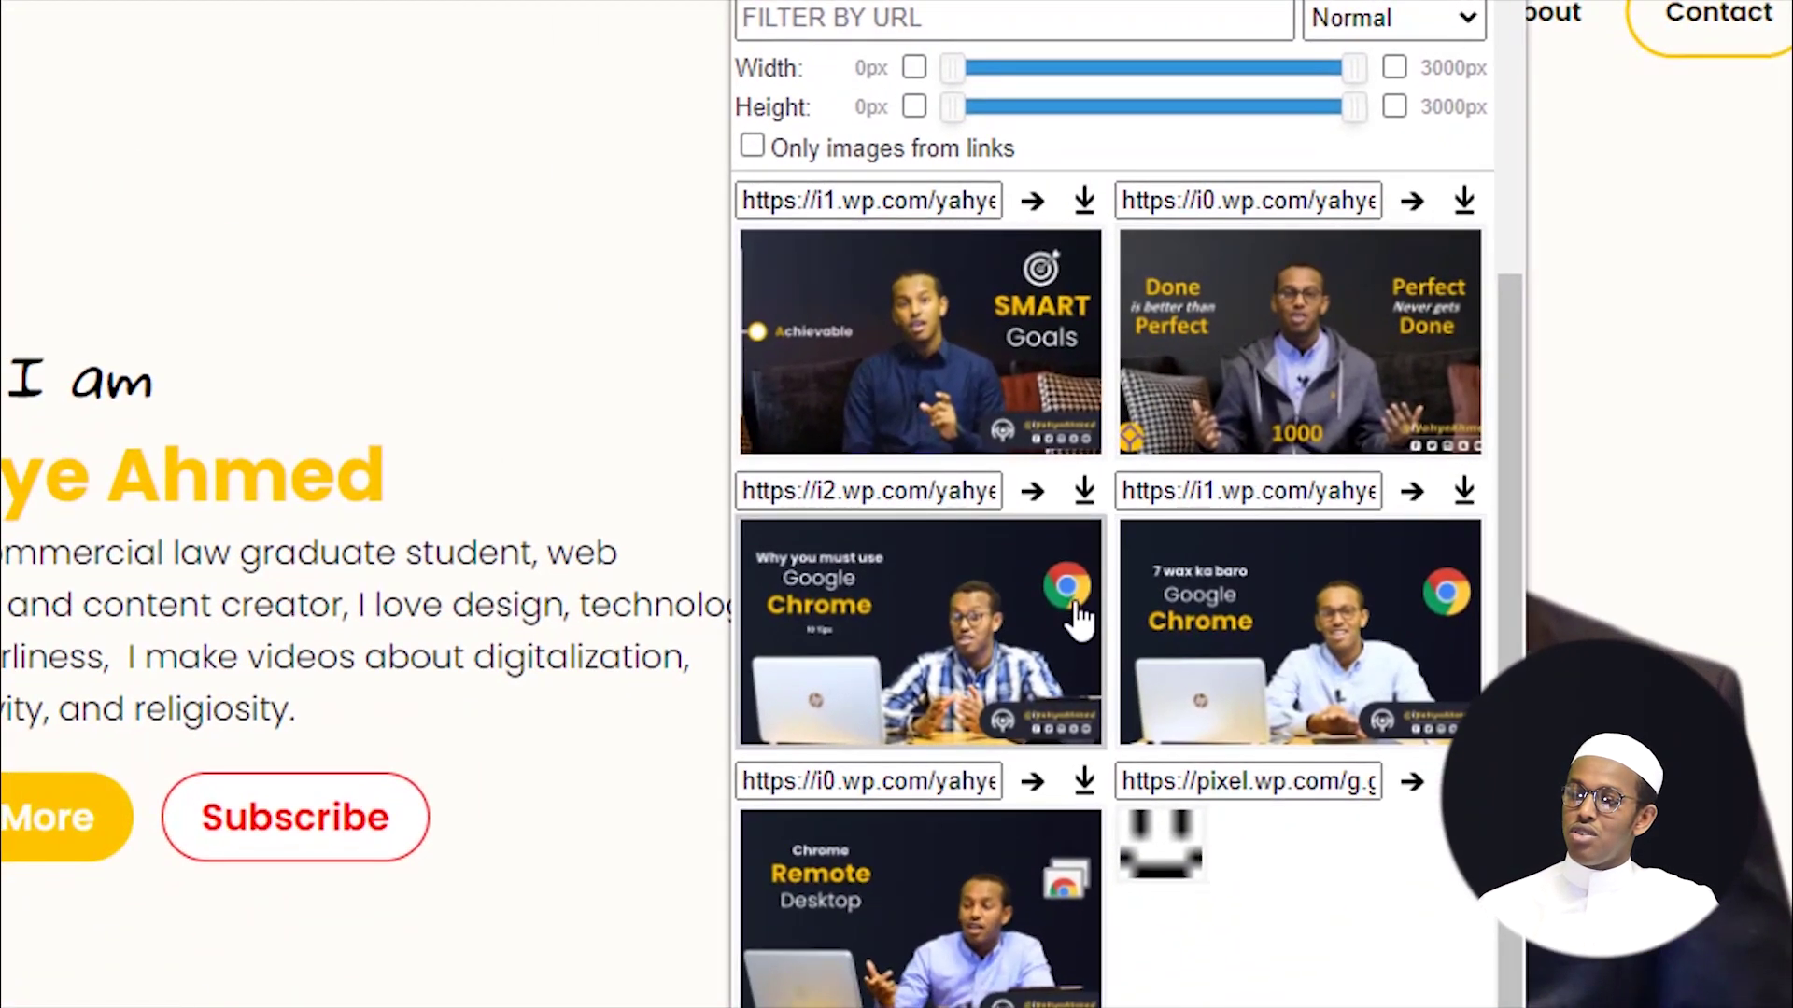
scroll(202, 725, "down", 6)
scroll(201, 725, "down", 5)
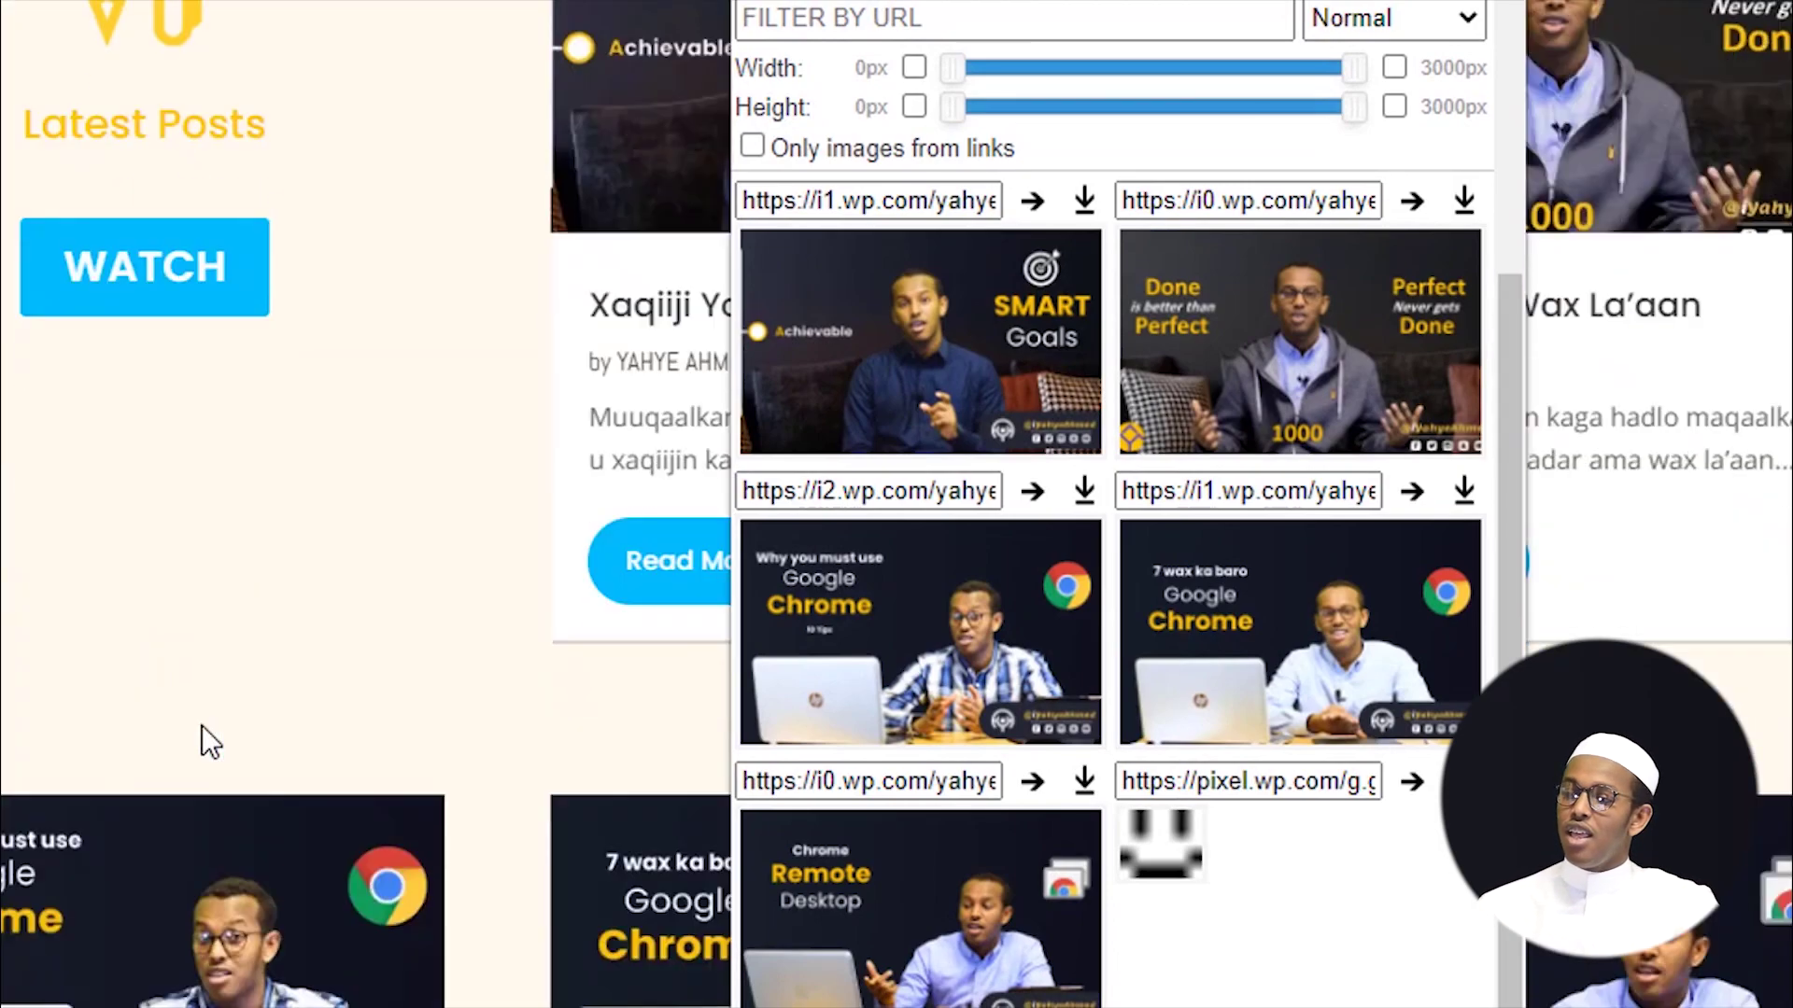
scroll(284, 461, "up", 6)
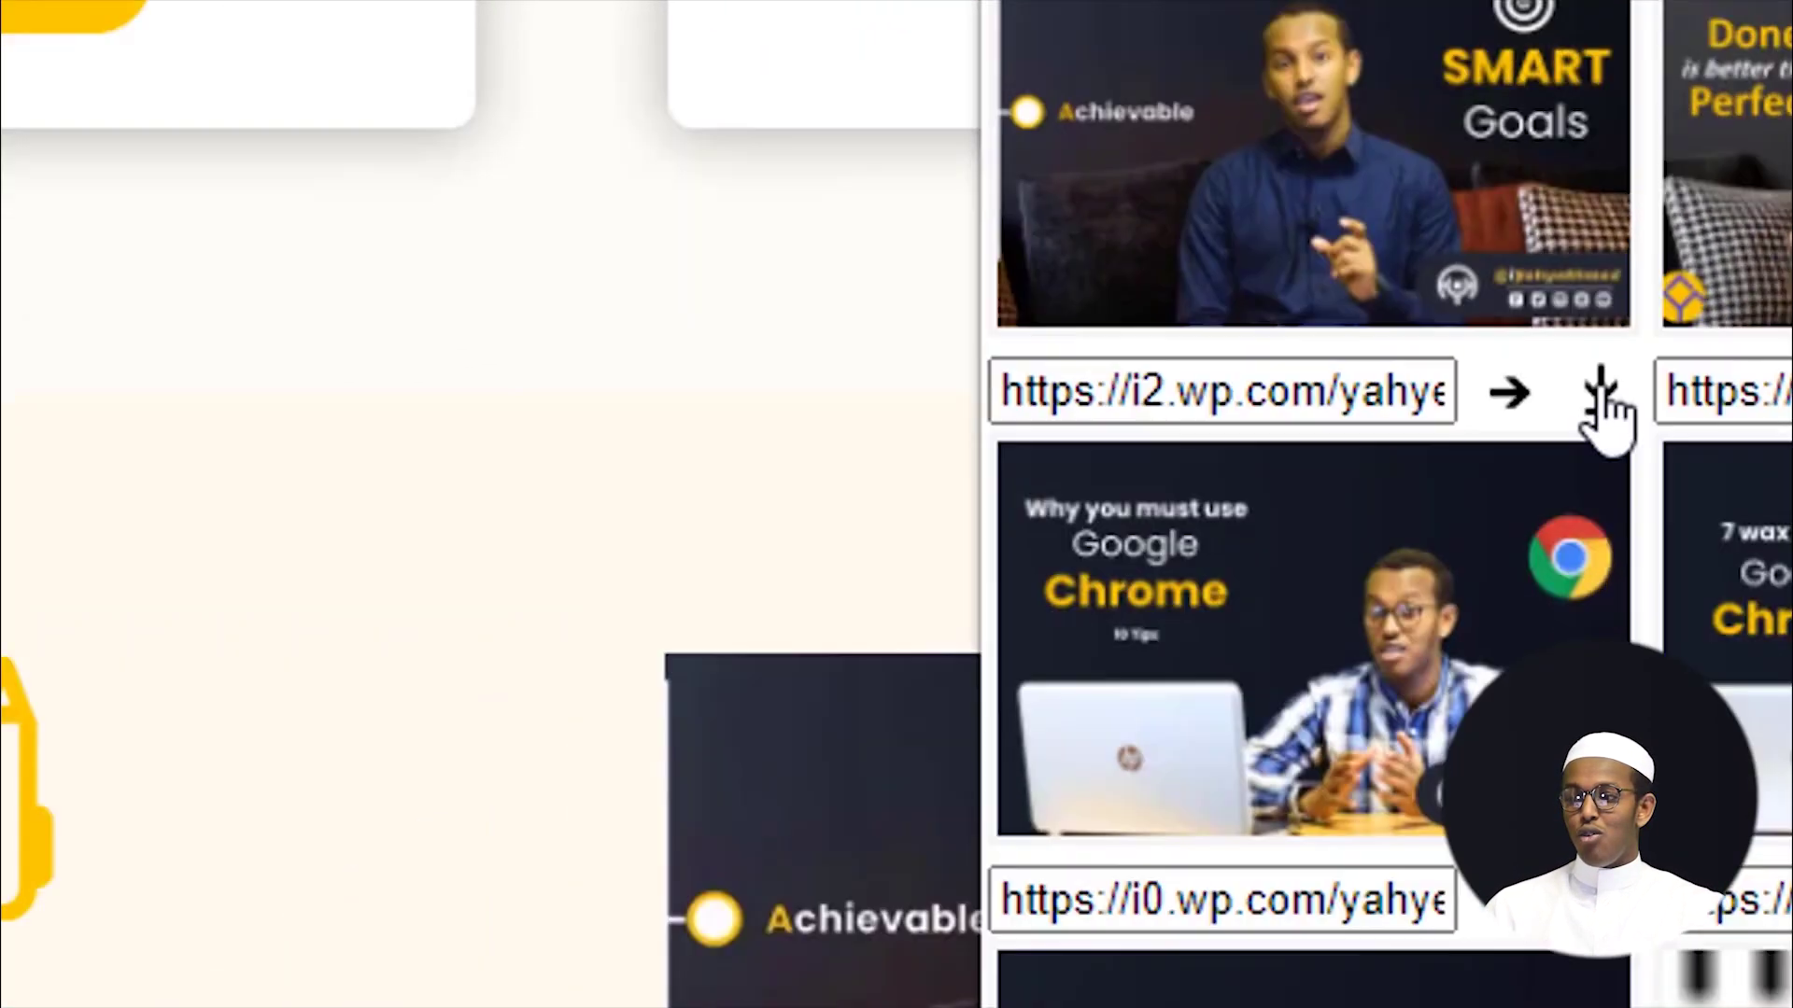
left_click(1598, 390)
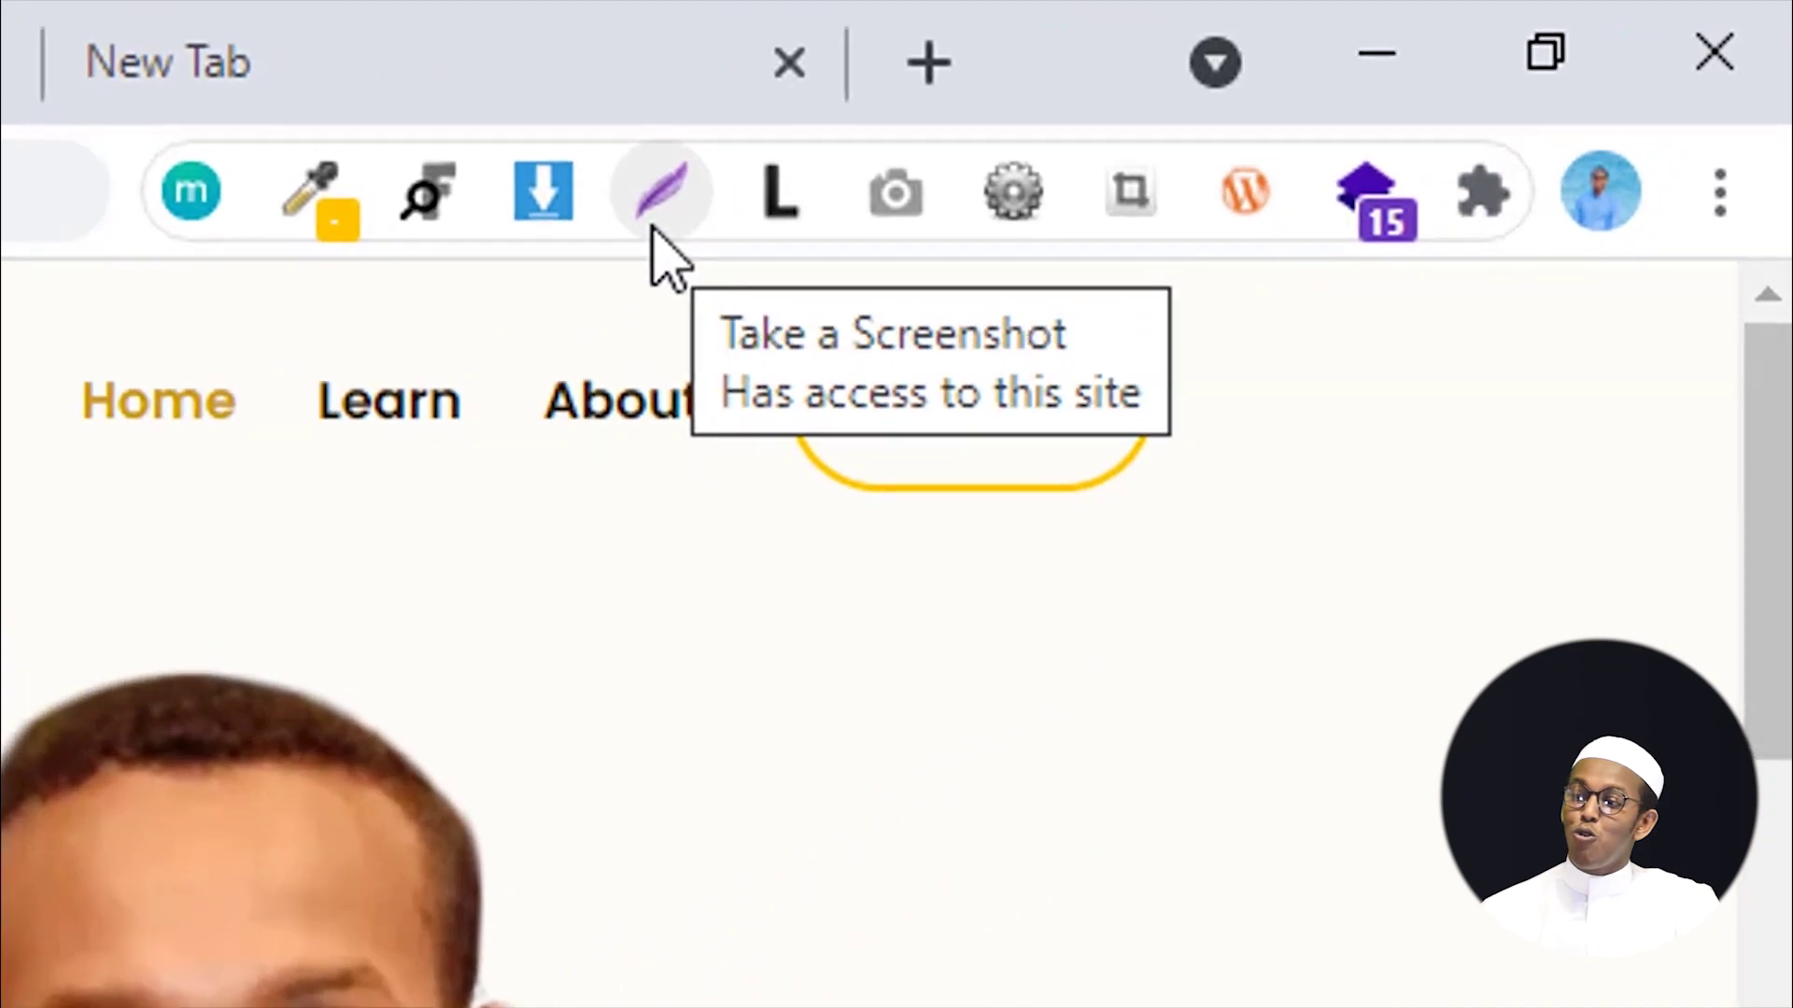
Step: Take a Lightshot screenshot of the home page, select about 297 by 398 pixels of the portrait and try to save it
left_click(1385, 73)
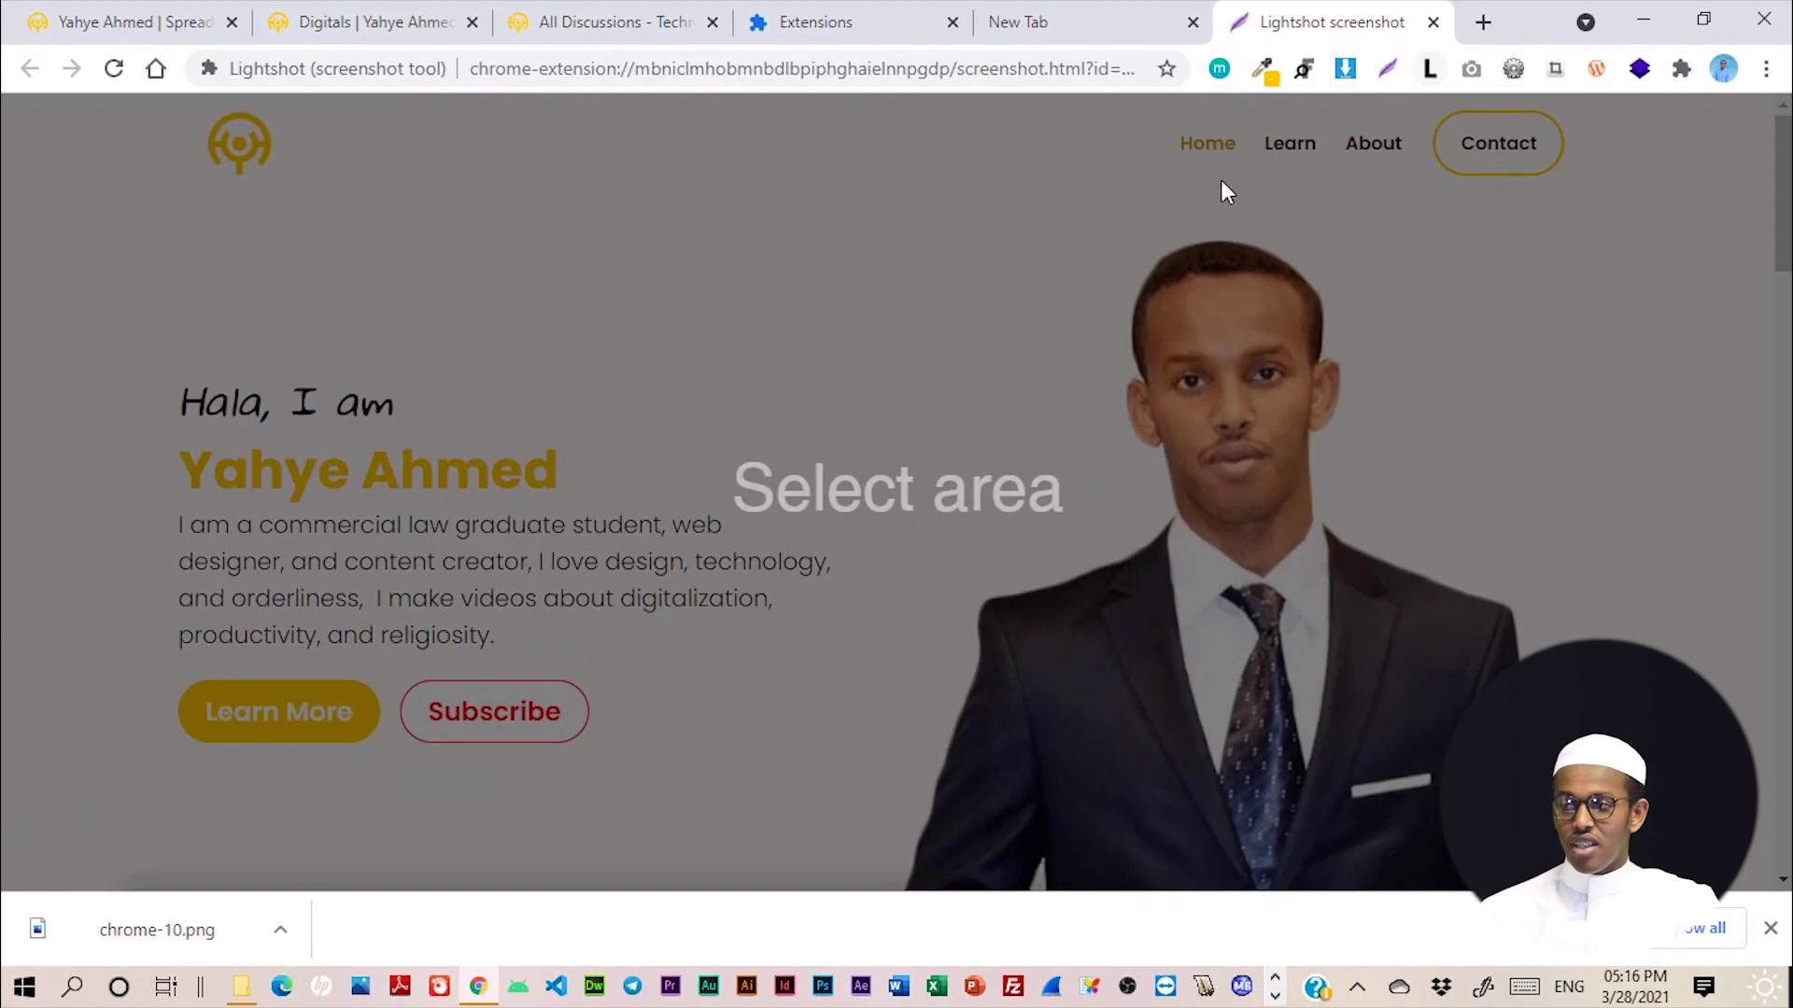
mouse_move(109, 285)
left_mouse_down()
mouse_move(140, 359)
mouse_move(691, 919)
mouse_move(908, 888)
mouse_move(896, 796)
mouse_move(888, 811)
left_mouse_up()
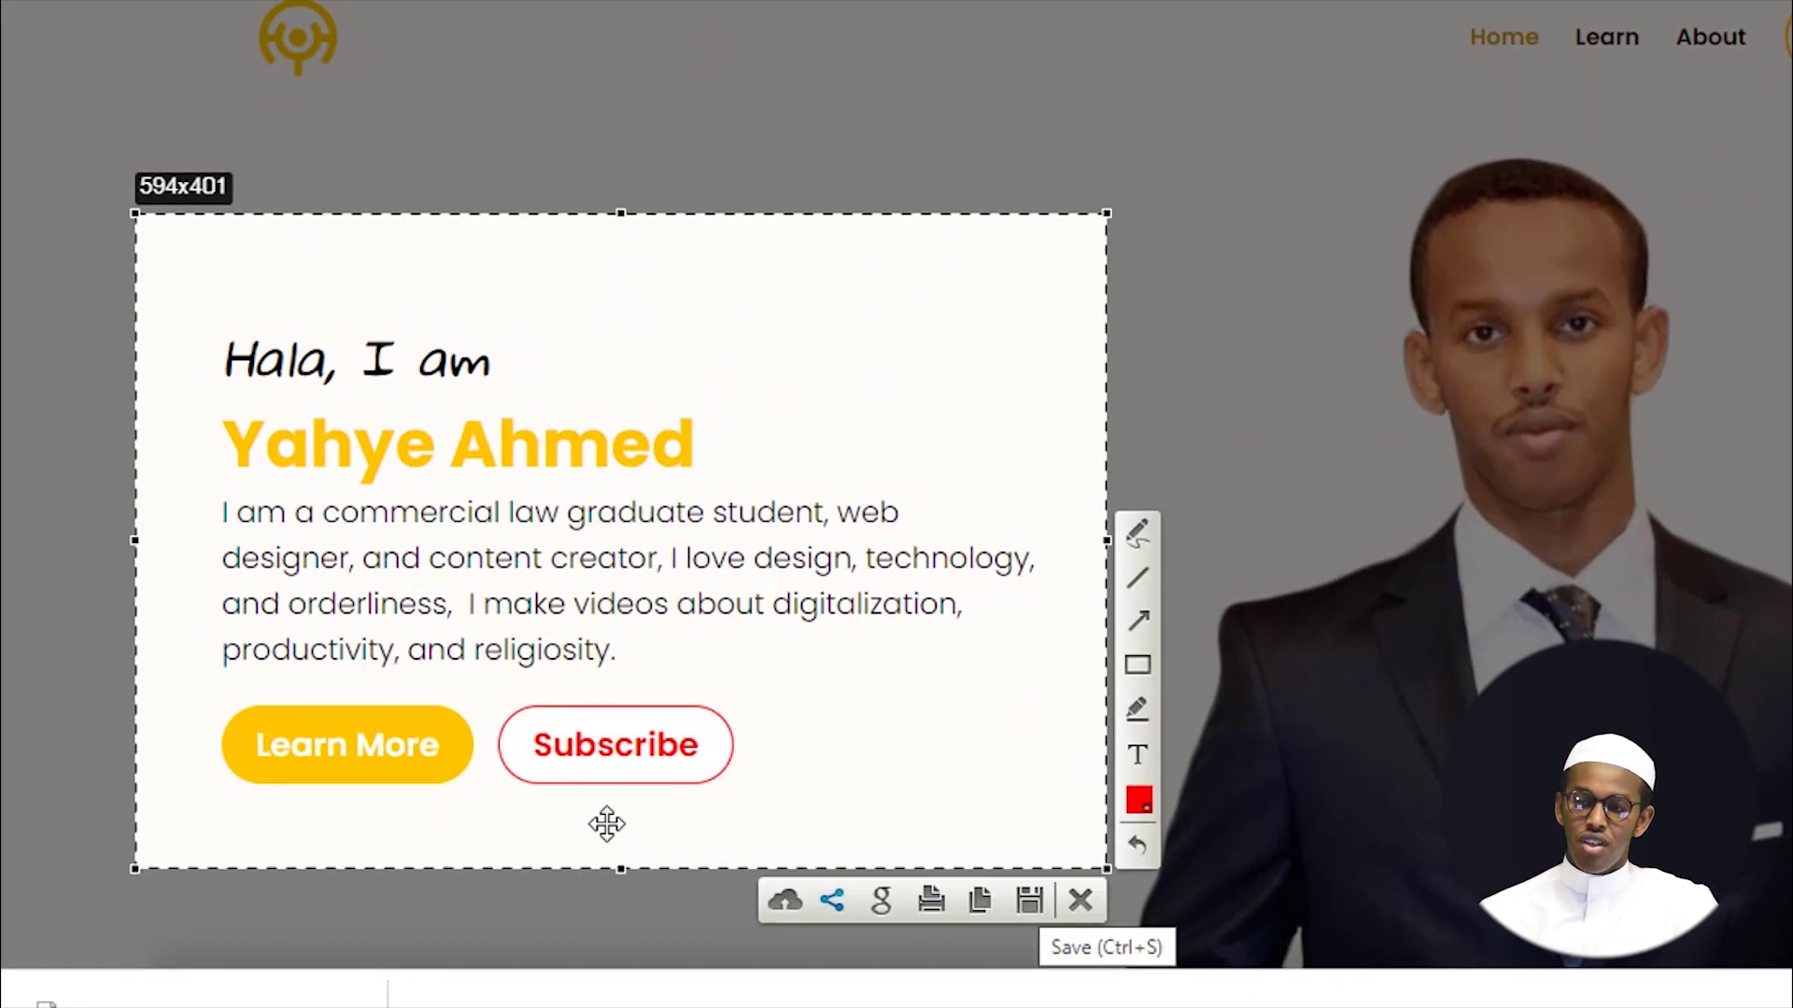
left_click_drag(131, 538, 197, 539)
left_click_drag(663, 219, 632, 280)
mouse_move(1415, 251)
left_mouse_down()
mouse_move(1538, 518)
mouse_move(1792, 903)
left_mouse_up()
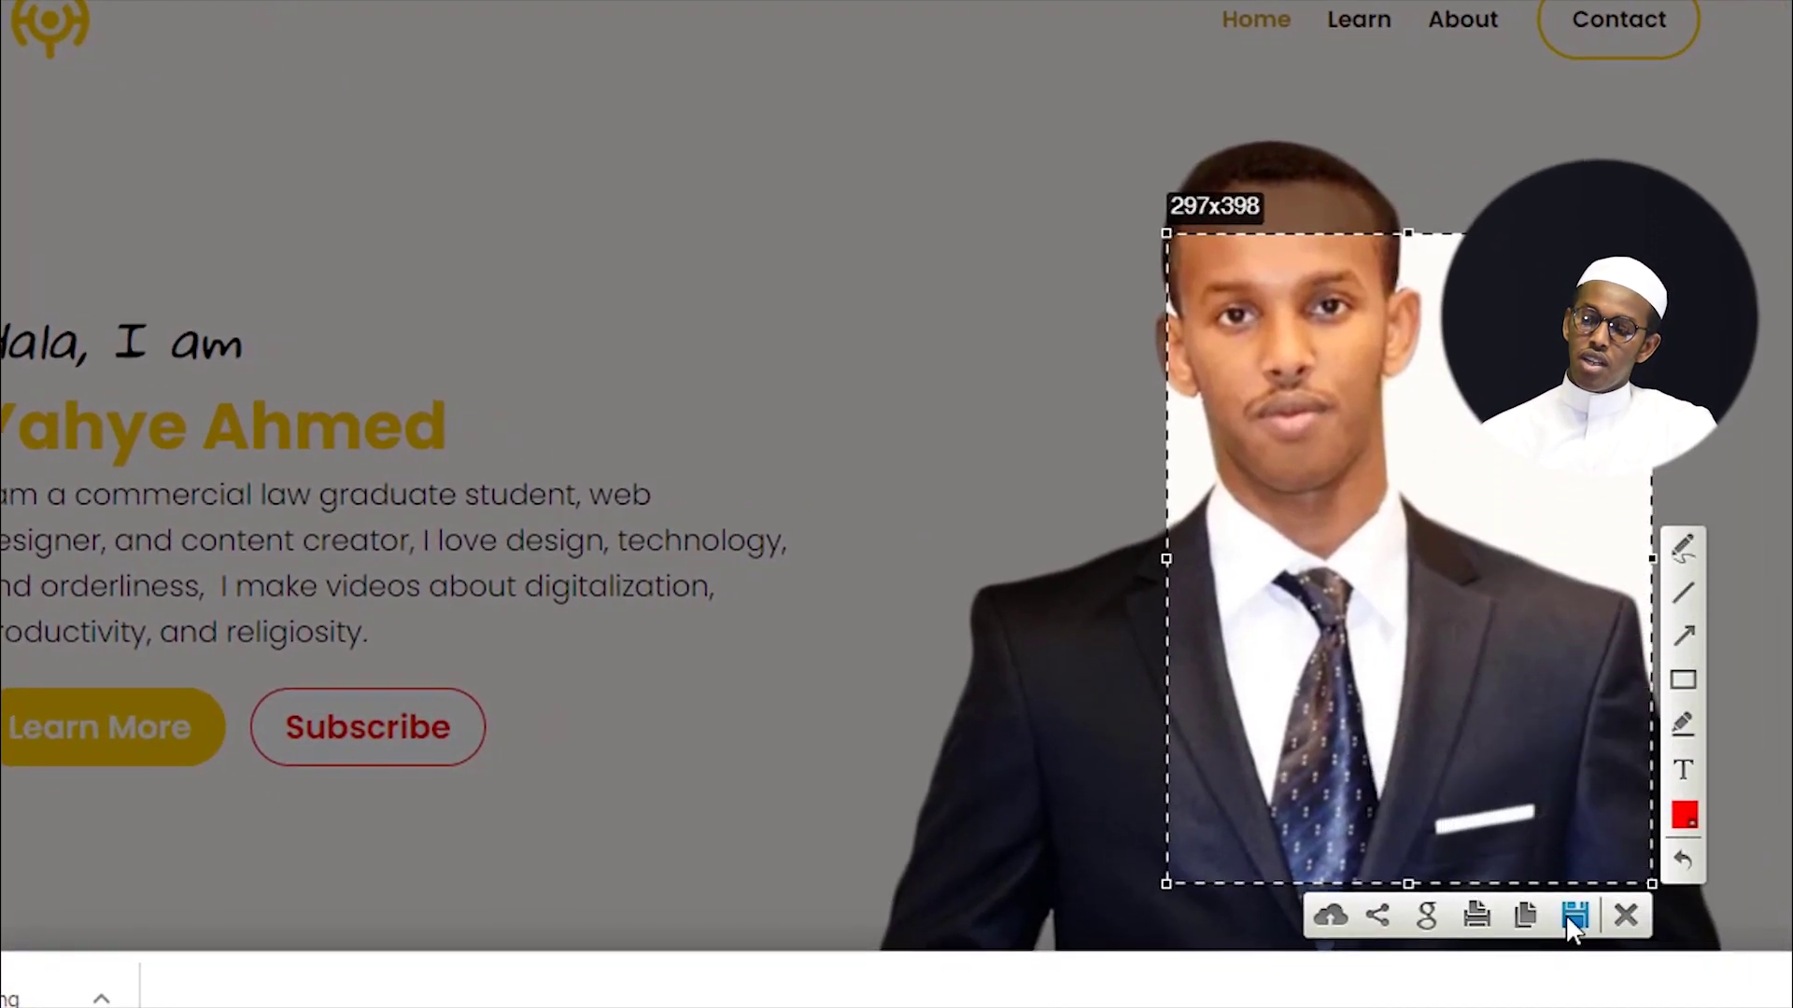
left_click(1572, 916)
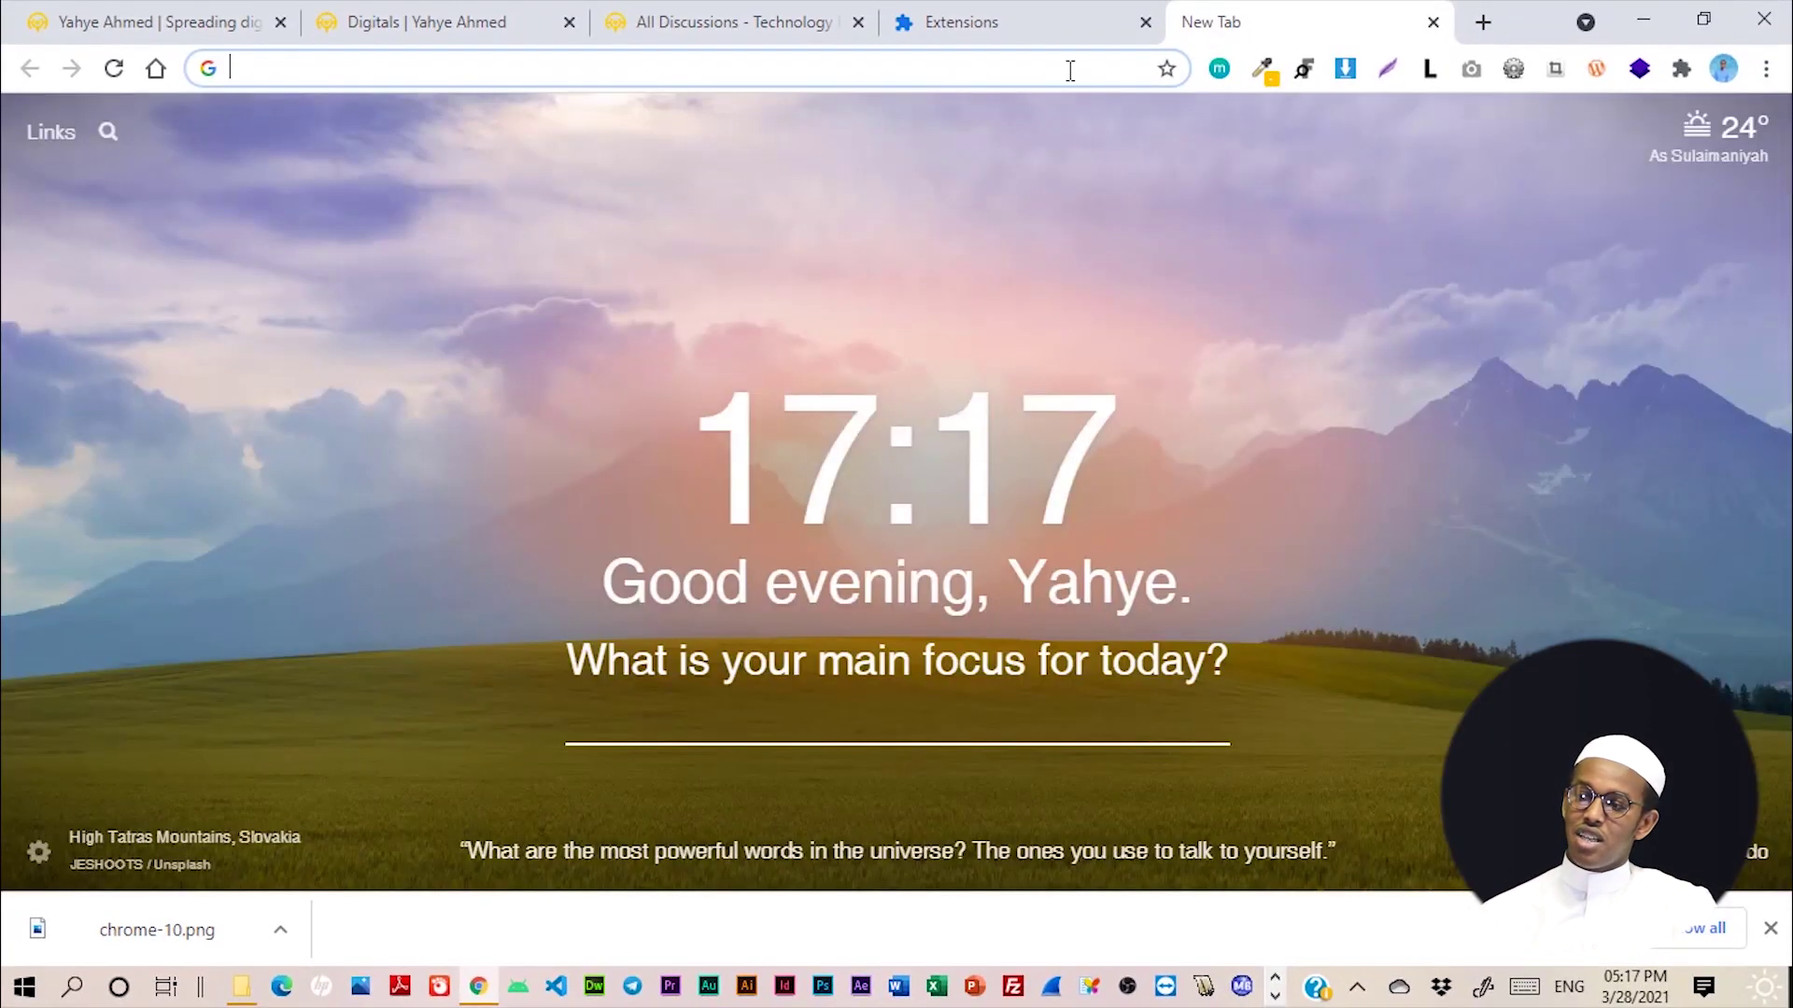
Step: Open the Lorem Ipsum generator extension on the forum's discussions page and generate 100 words of placeholder text
left_click(738, 22)
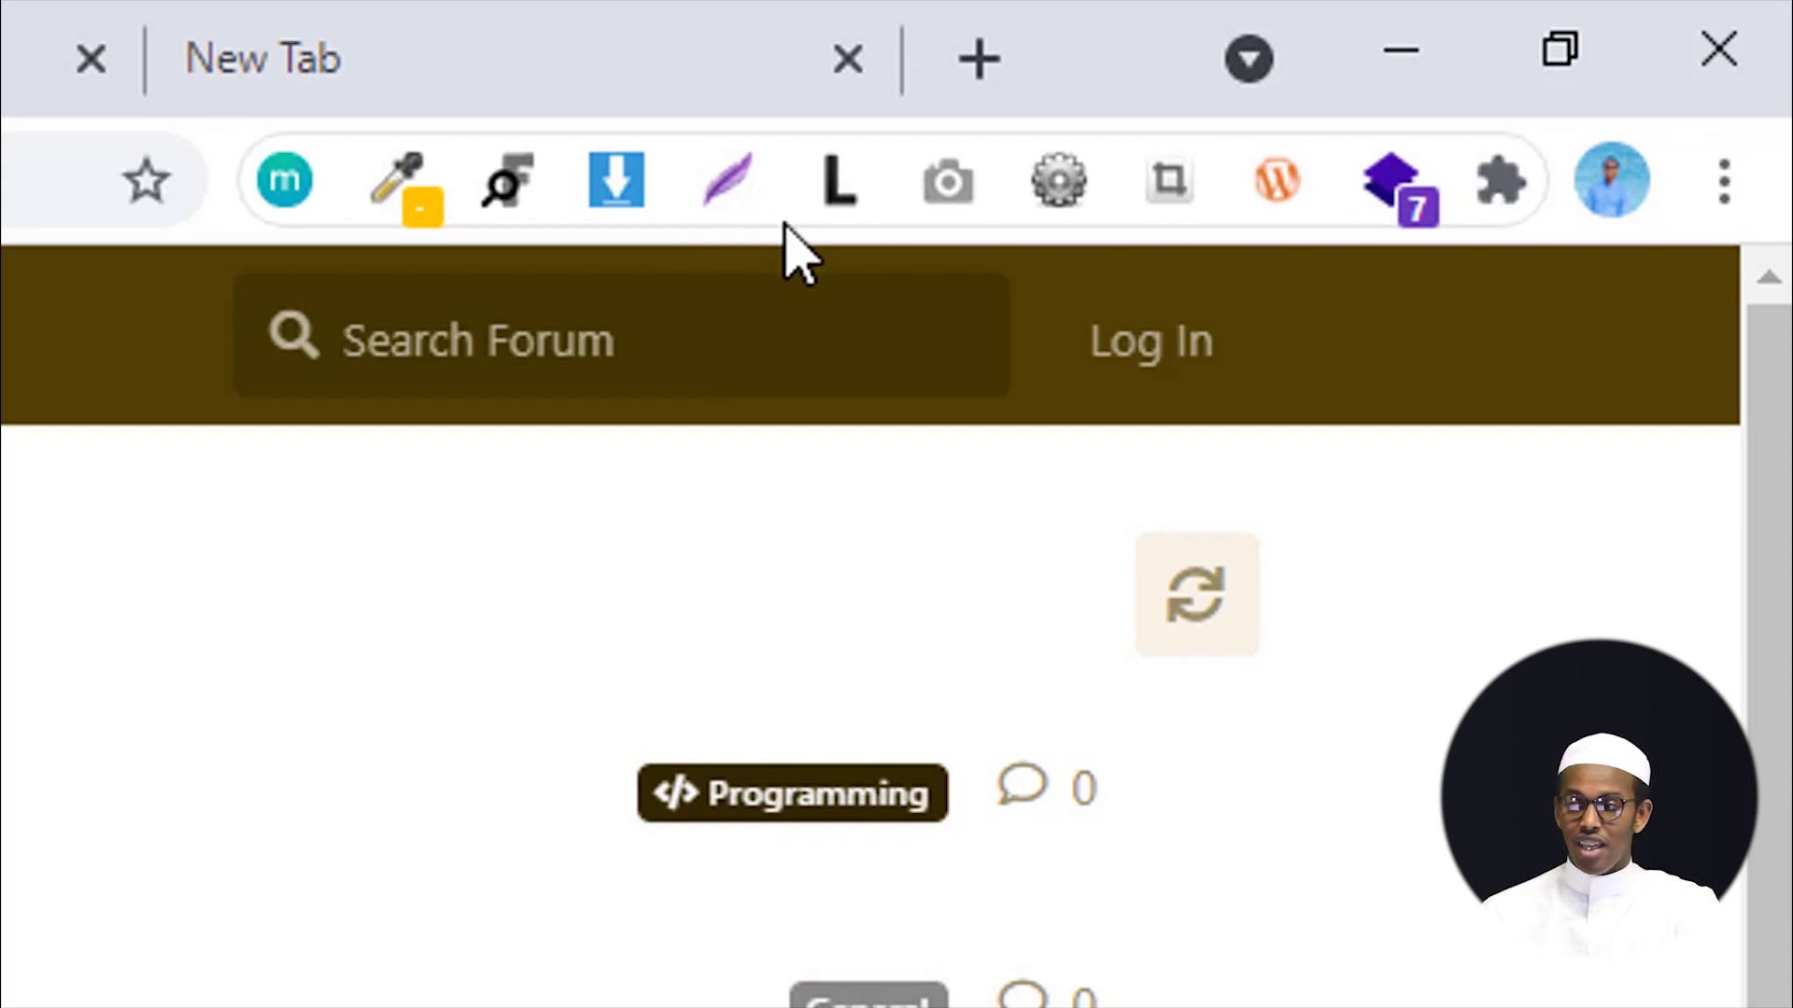
left_click(854, 200)
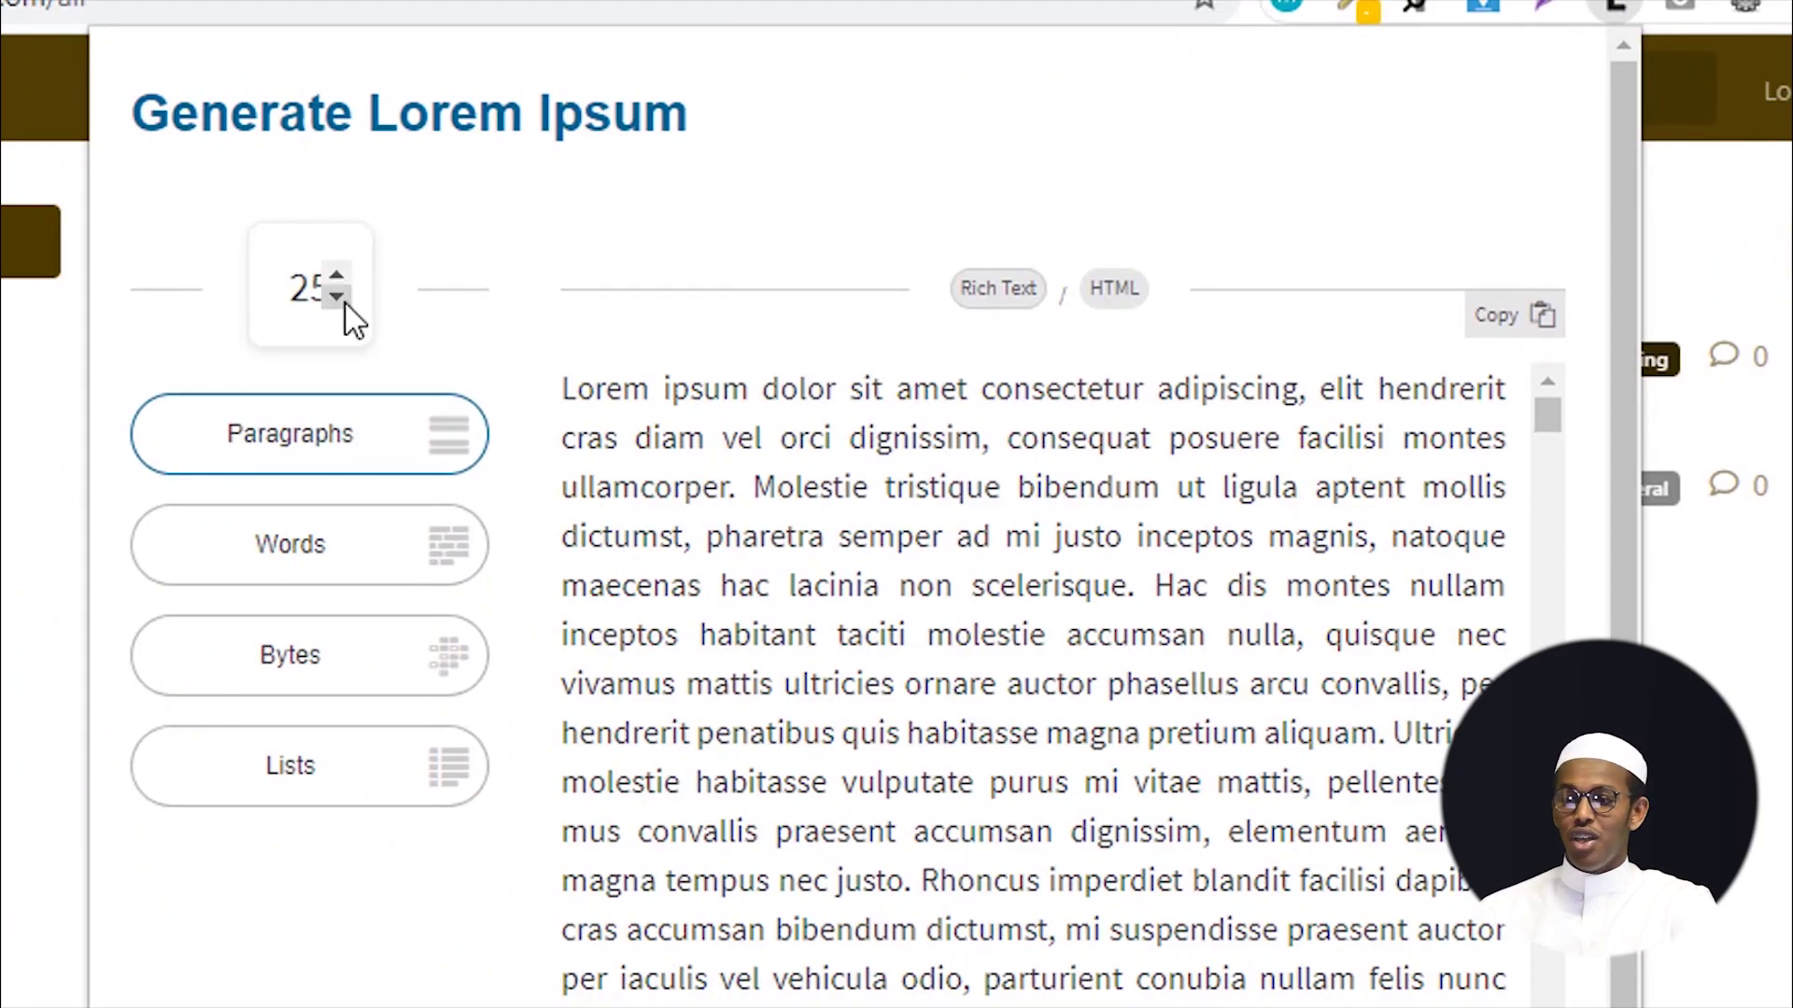
left_click(276, 567)
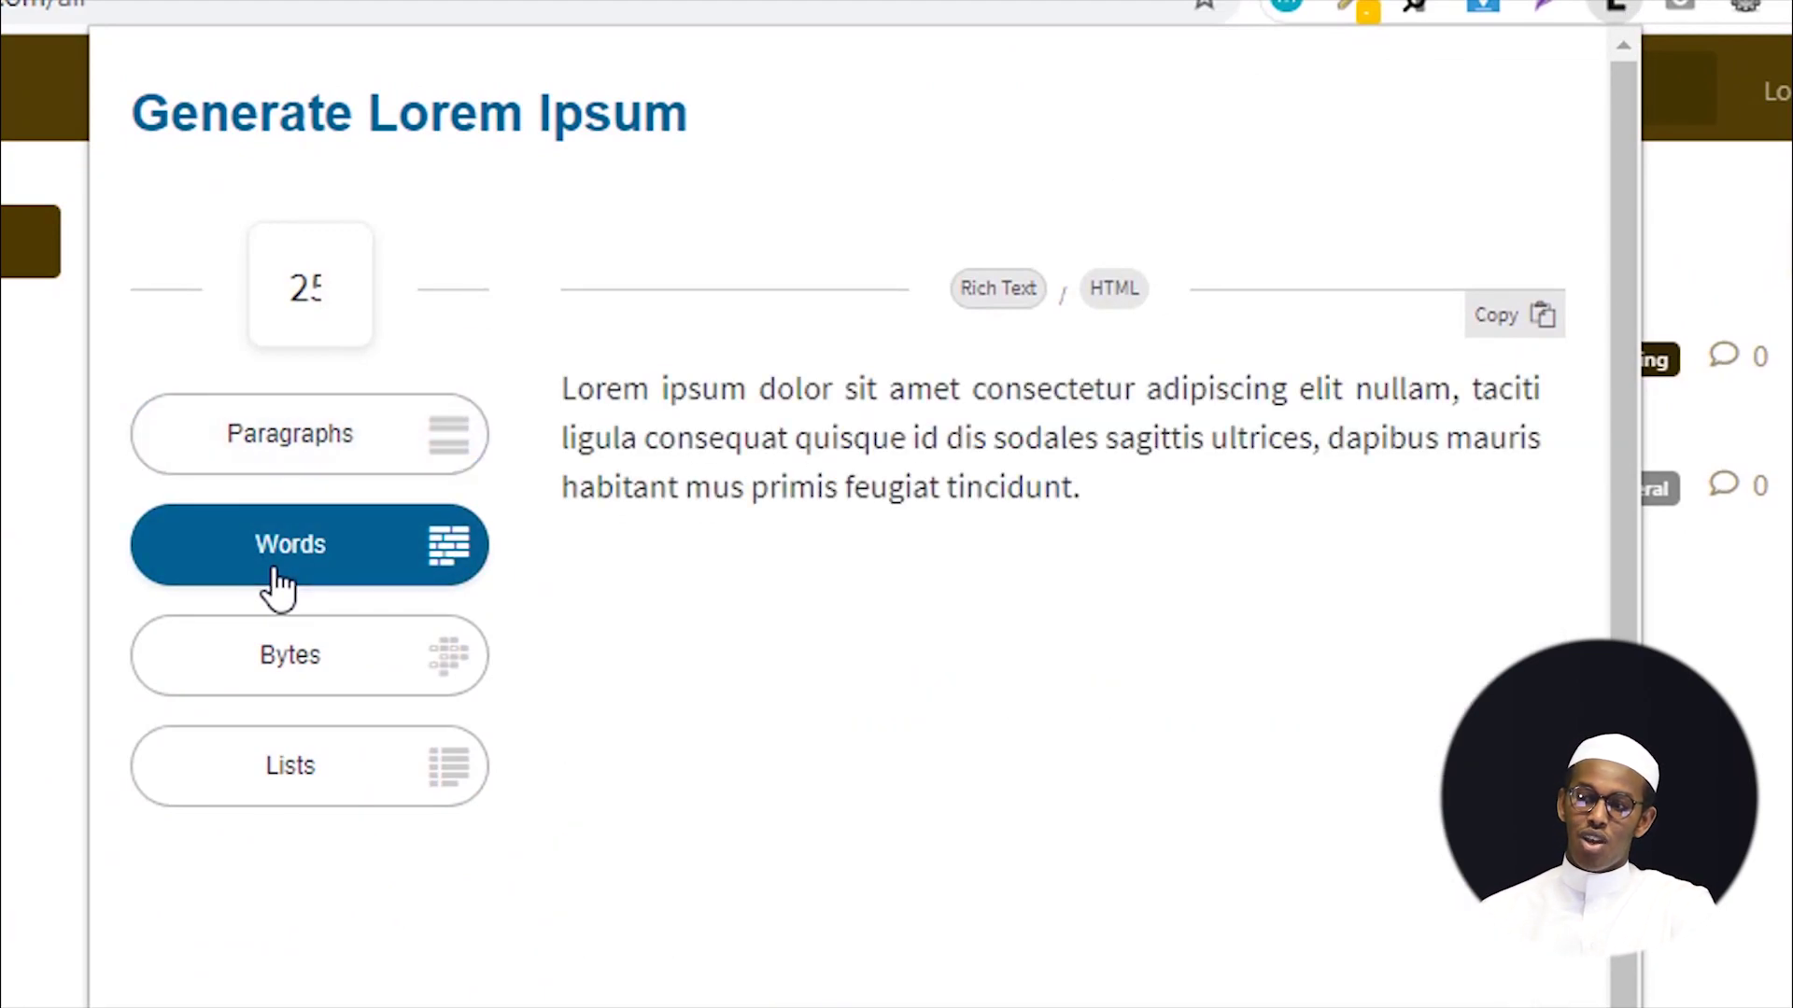
left_click(342, 277)
left_click(344, 277)
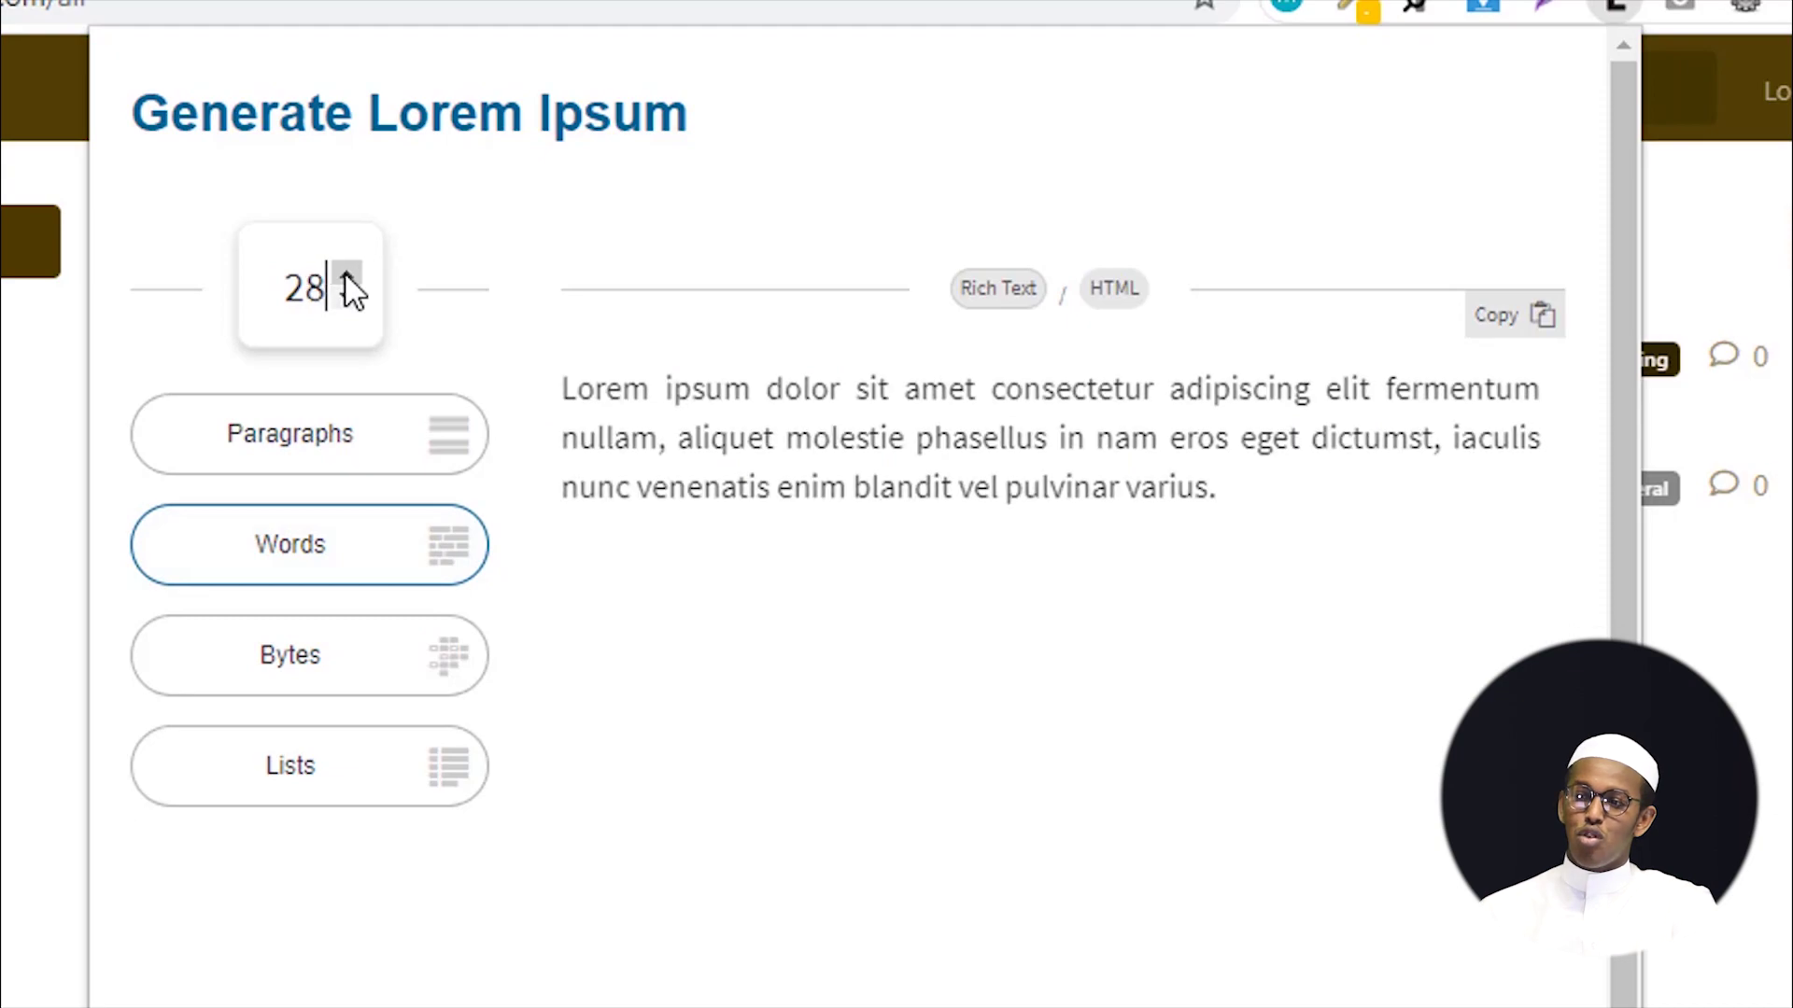
left_click(344, 277)
left_click(344, 277)
double_click(300, 283)
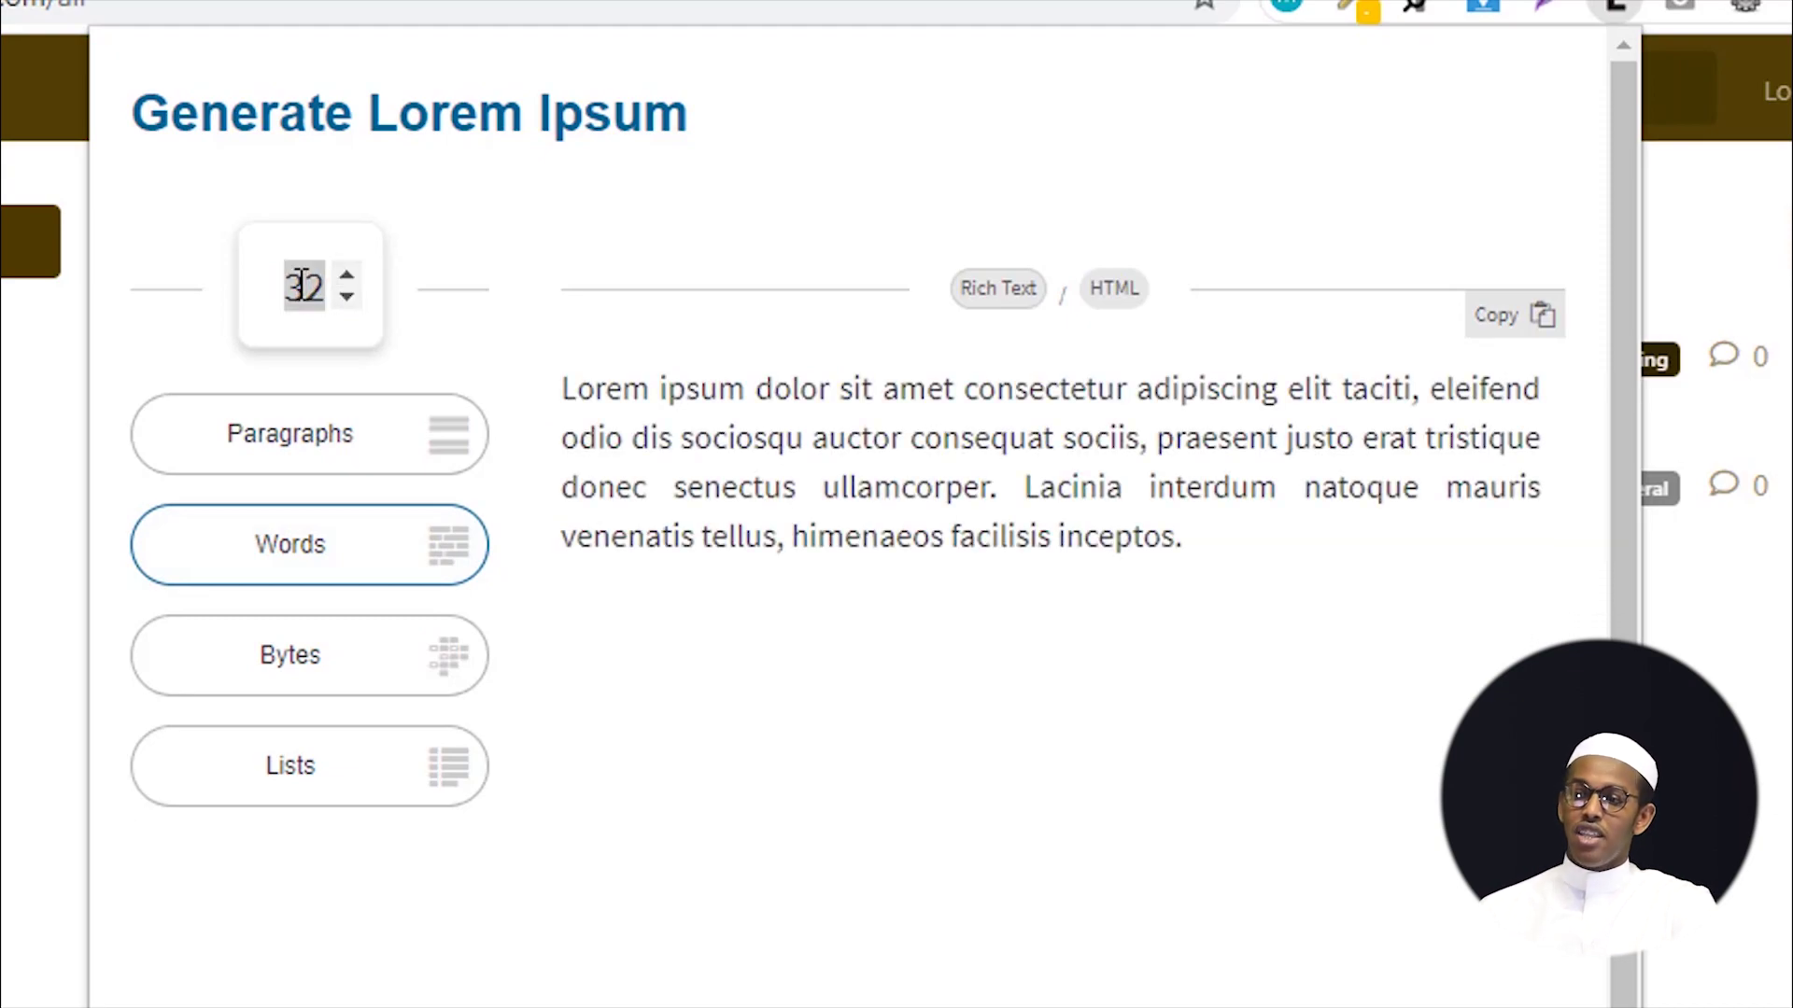
type("100")
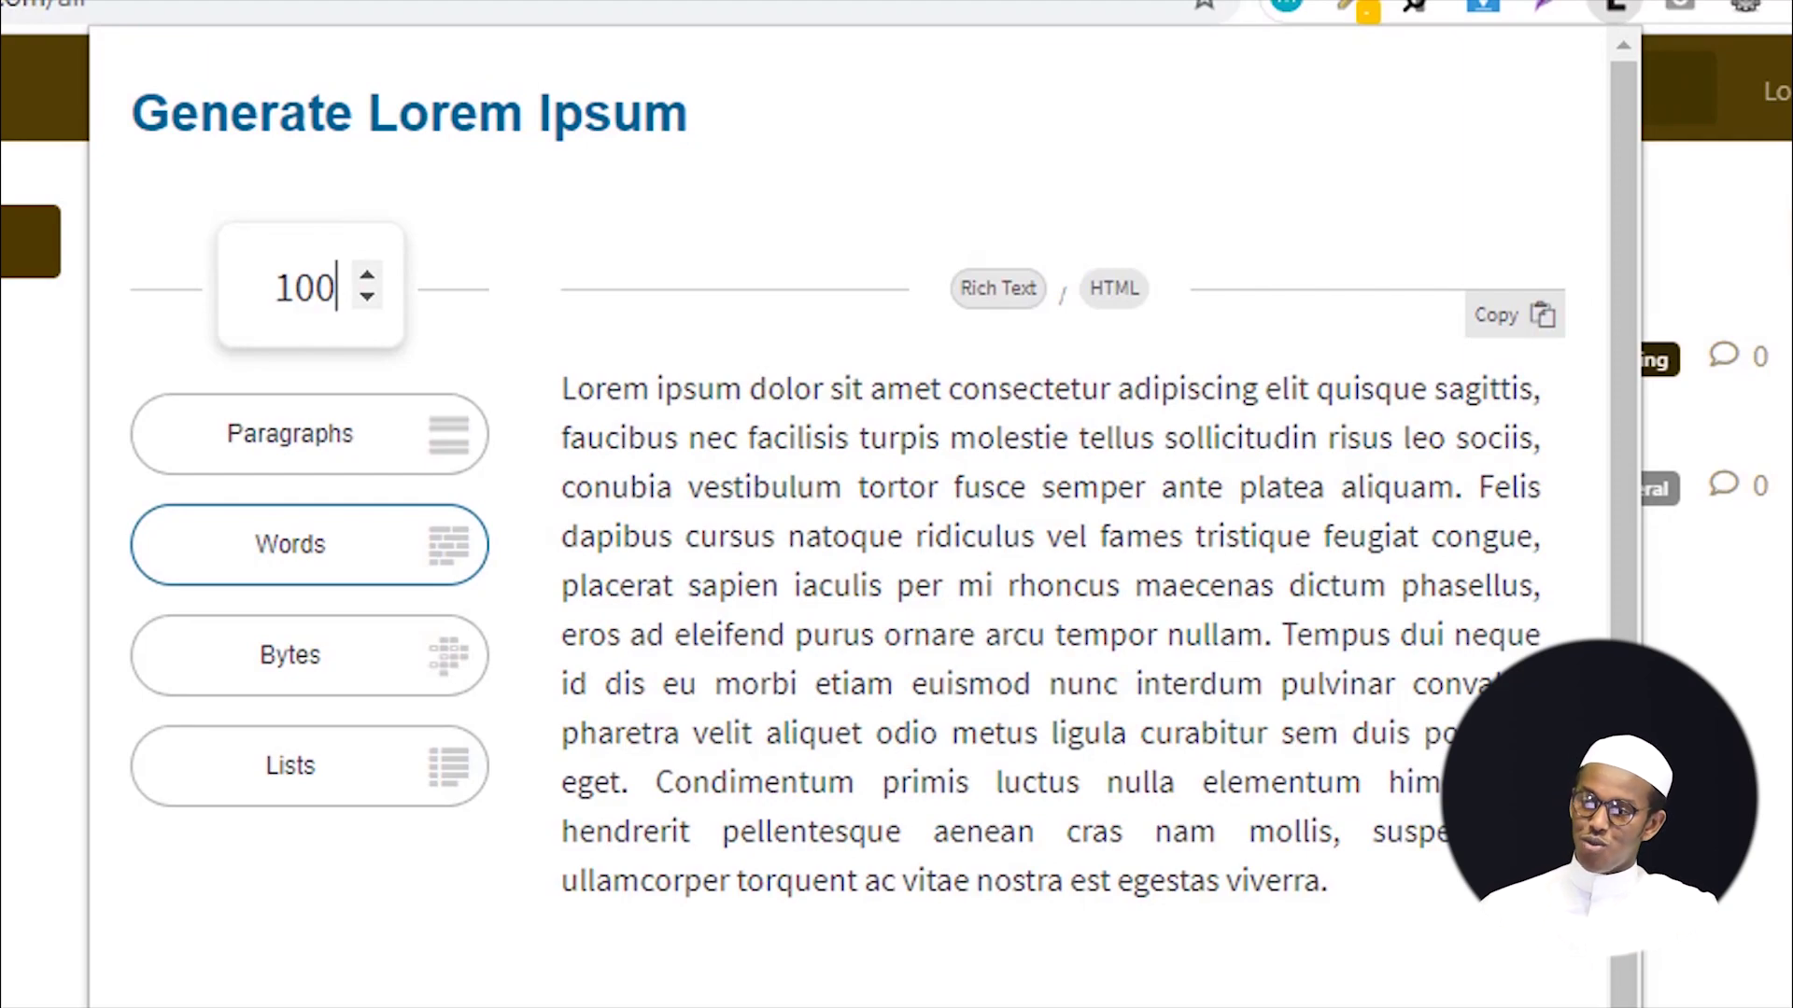
Step: Switch the placeholder text to 50 paragraphs, look through the generated text and close the Lorem Ipsum generator
left_click(348, 439)
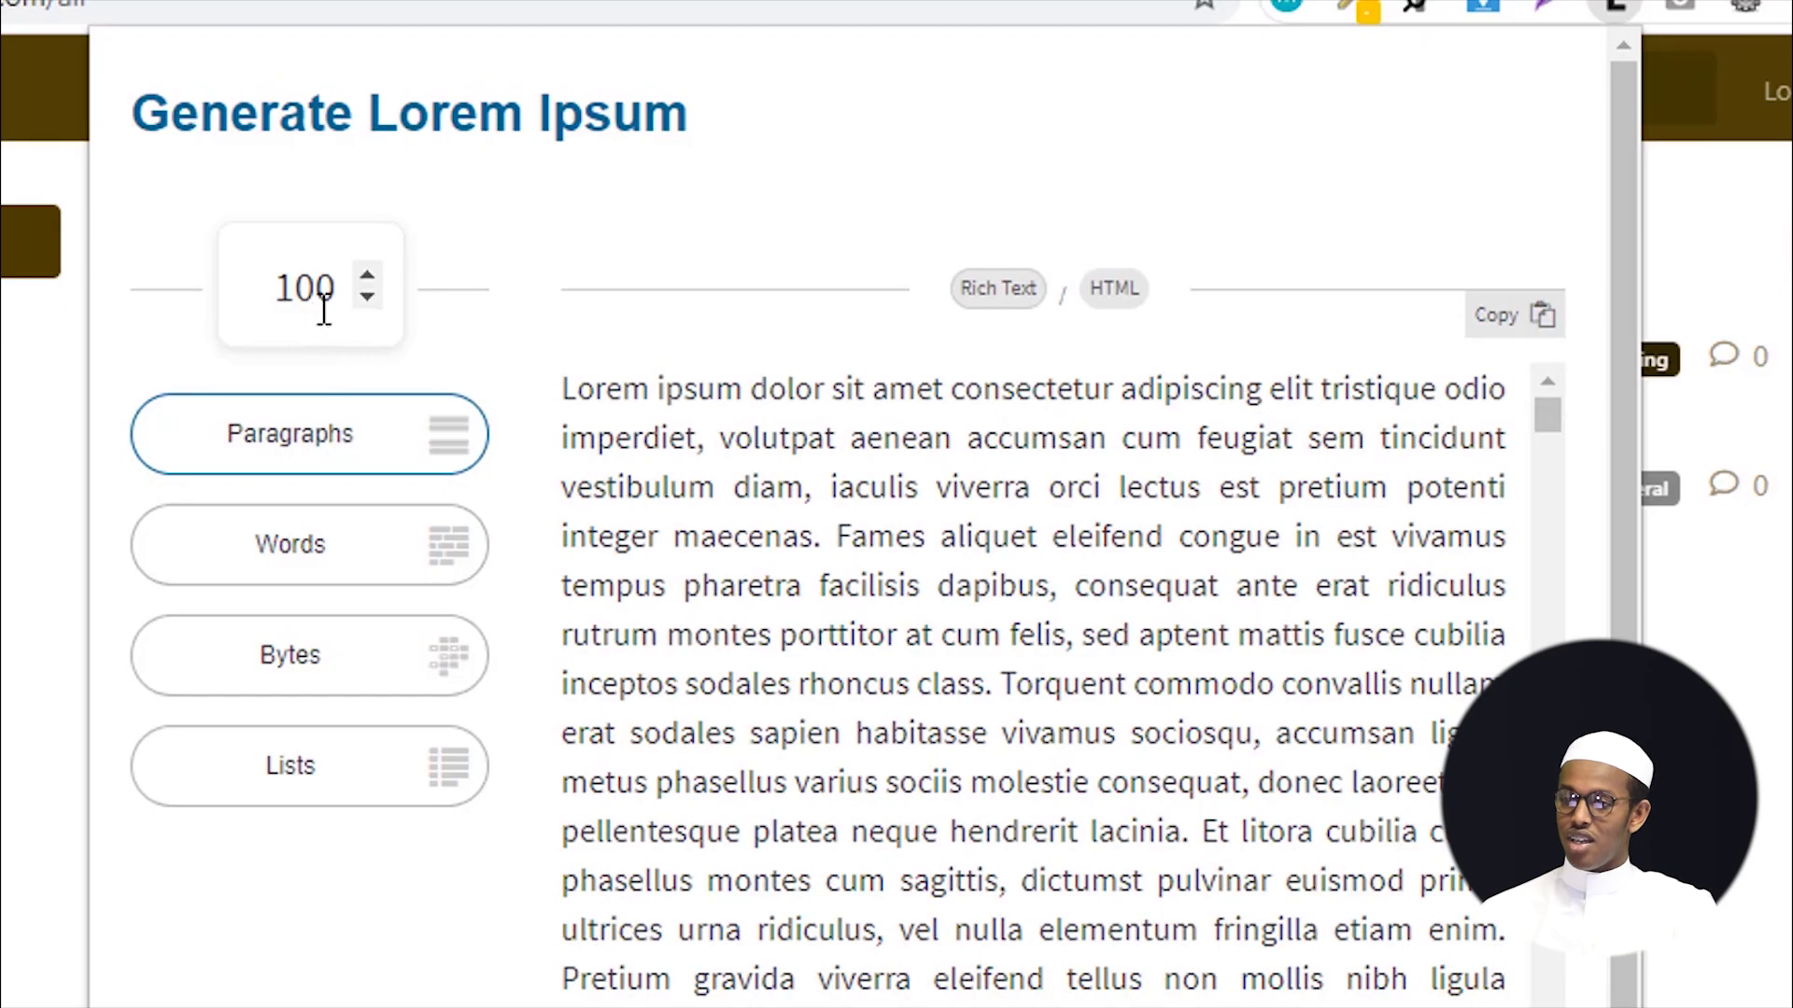
double_click(311, 304)
type("50")
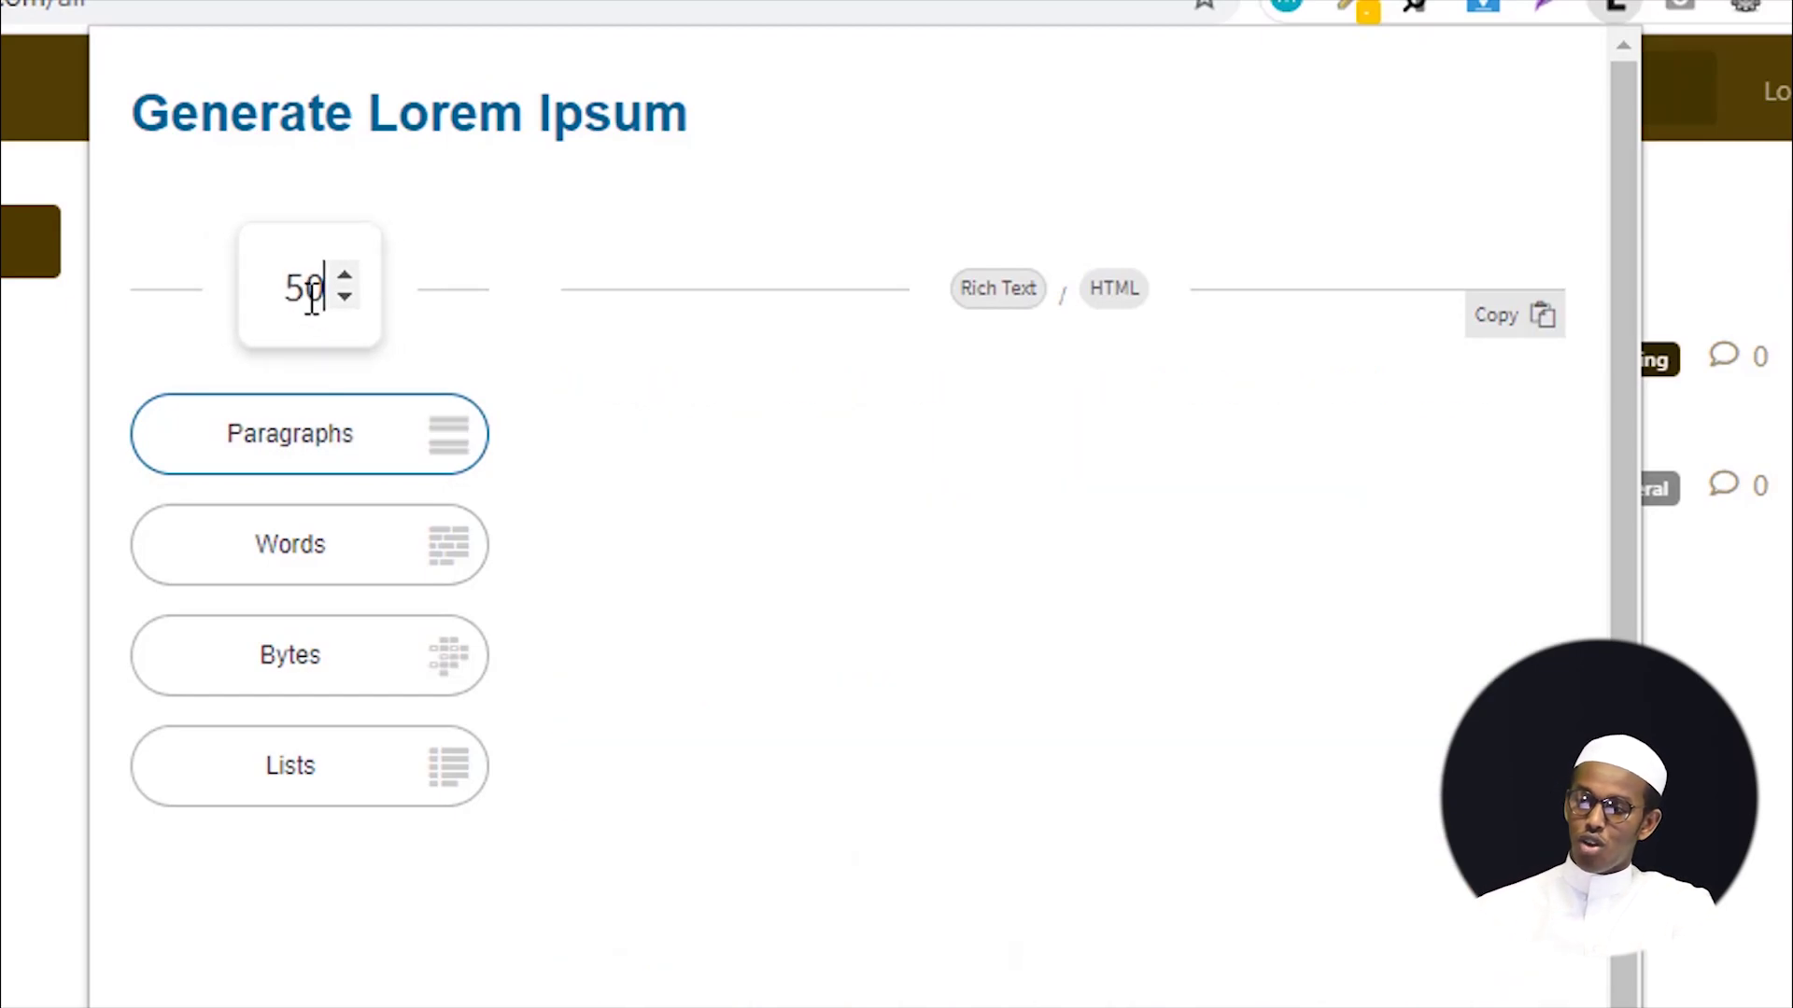
scroll(788, 552, "down", 15)
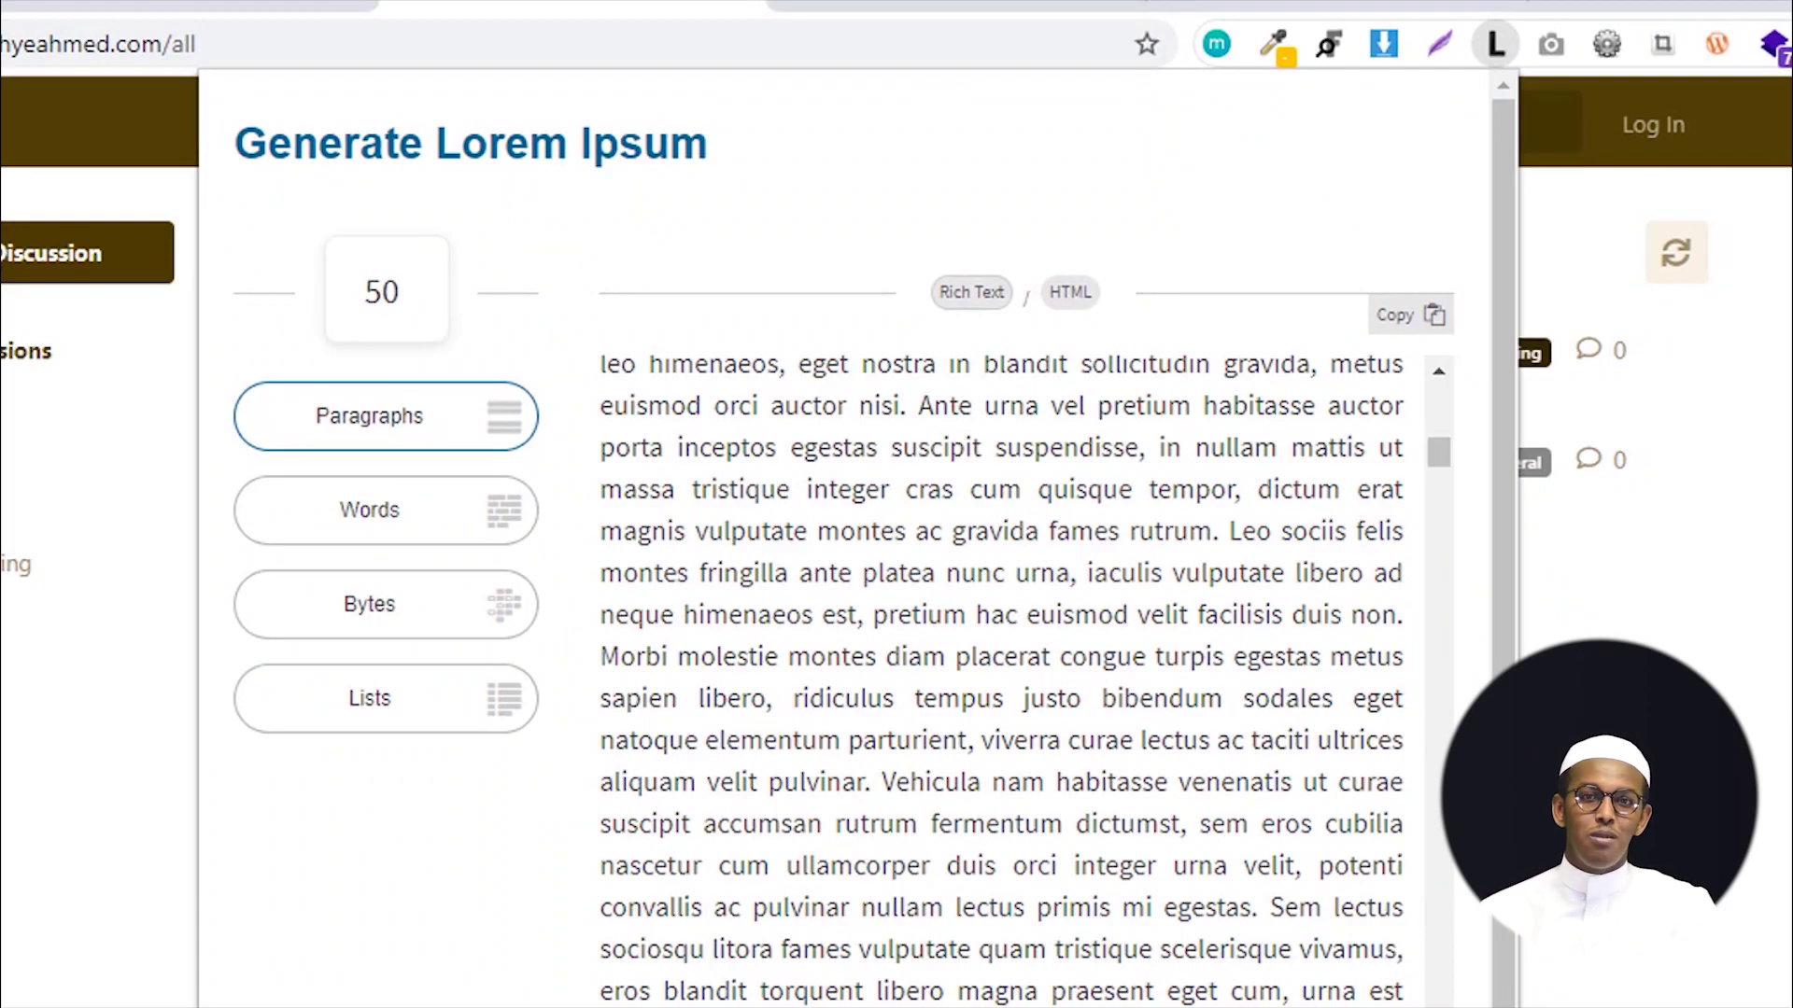
key("Escape")
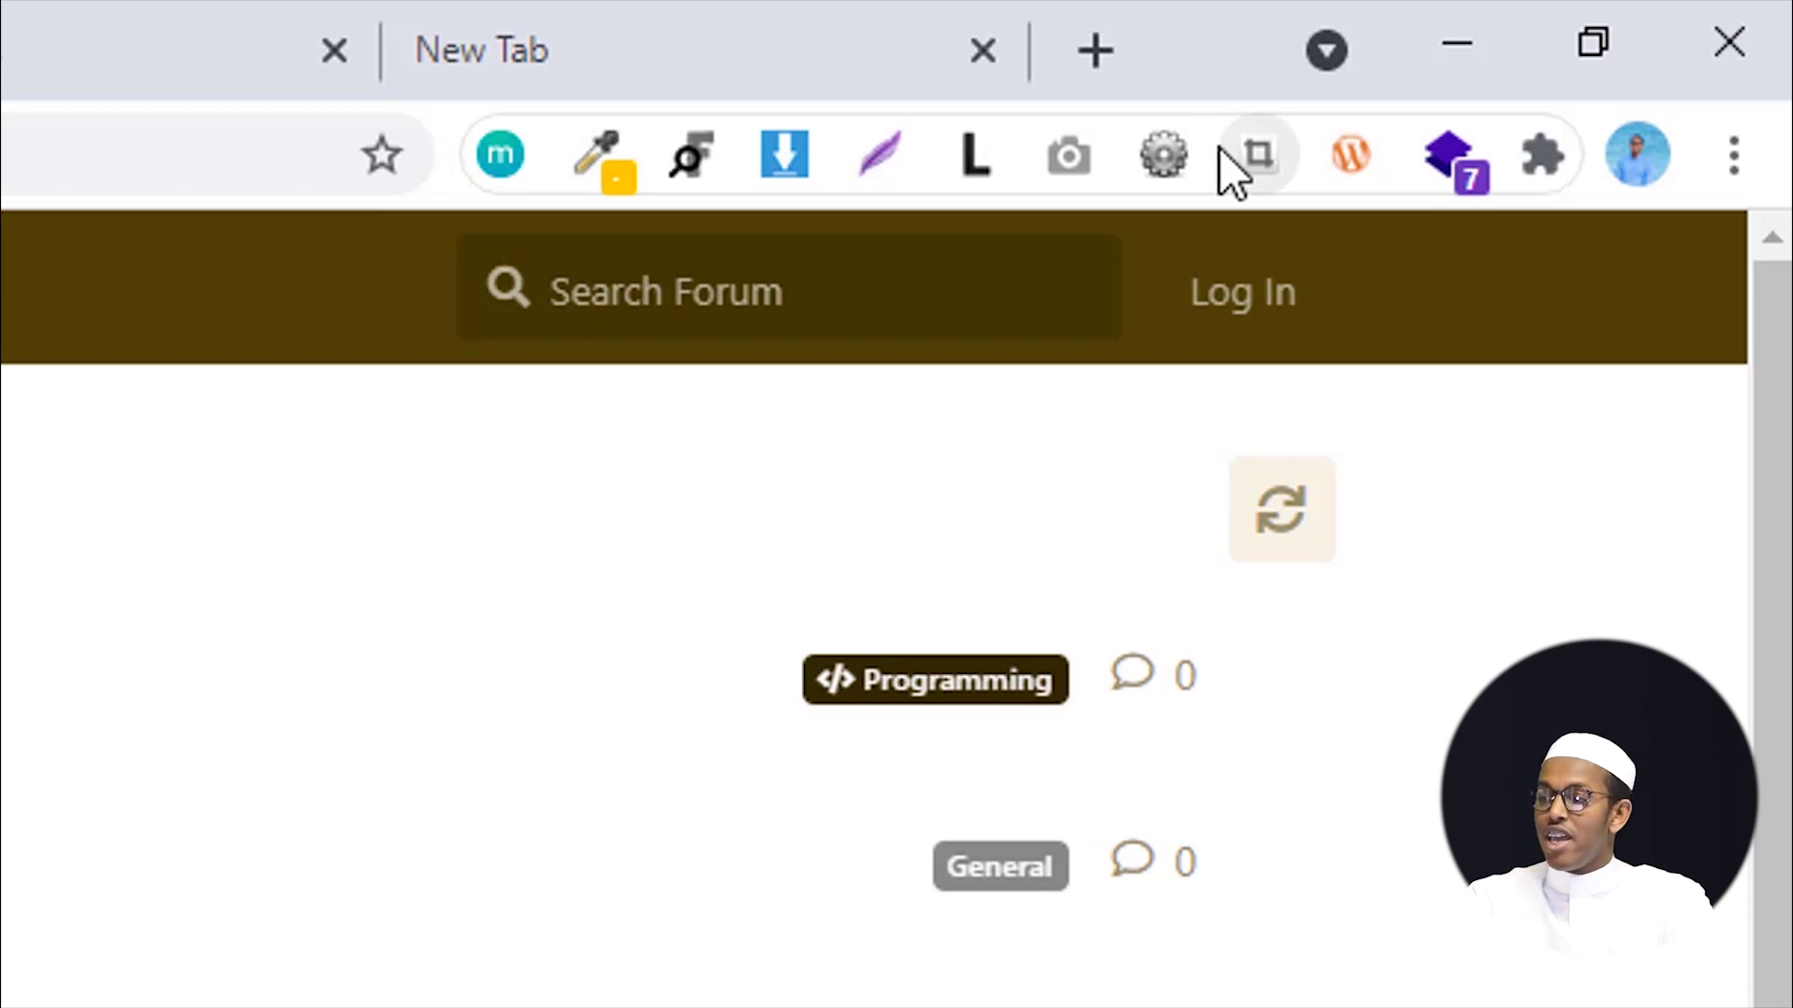
Step: Capture the whole Digitals page with GoFullPage, examine the captured image at full size and close the capture result
left_click(1221, 151)
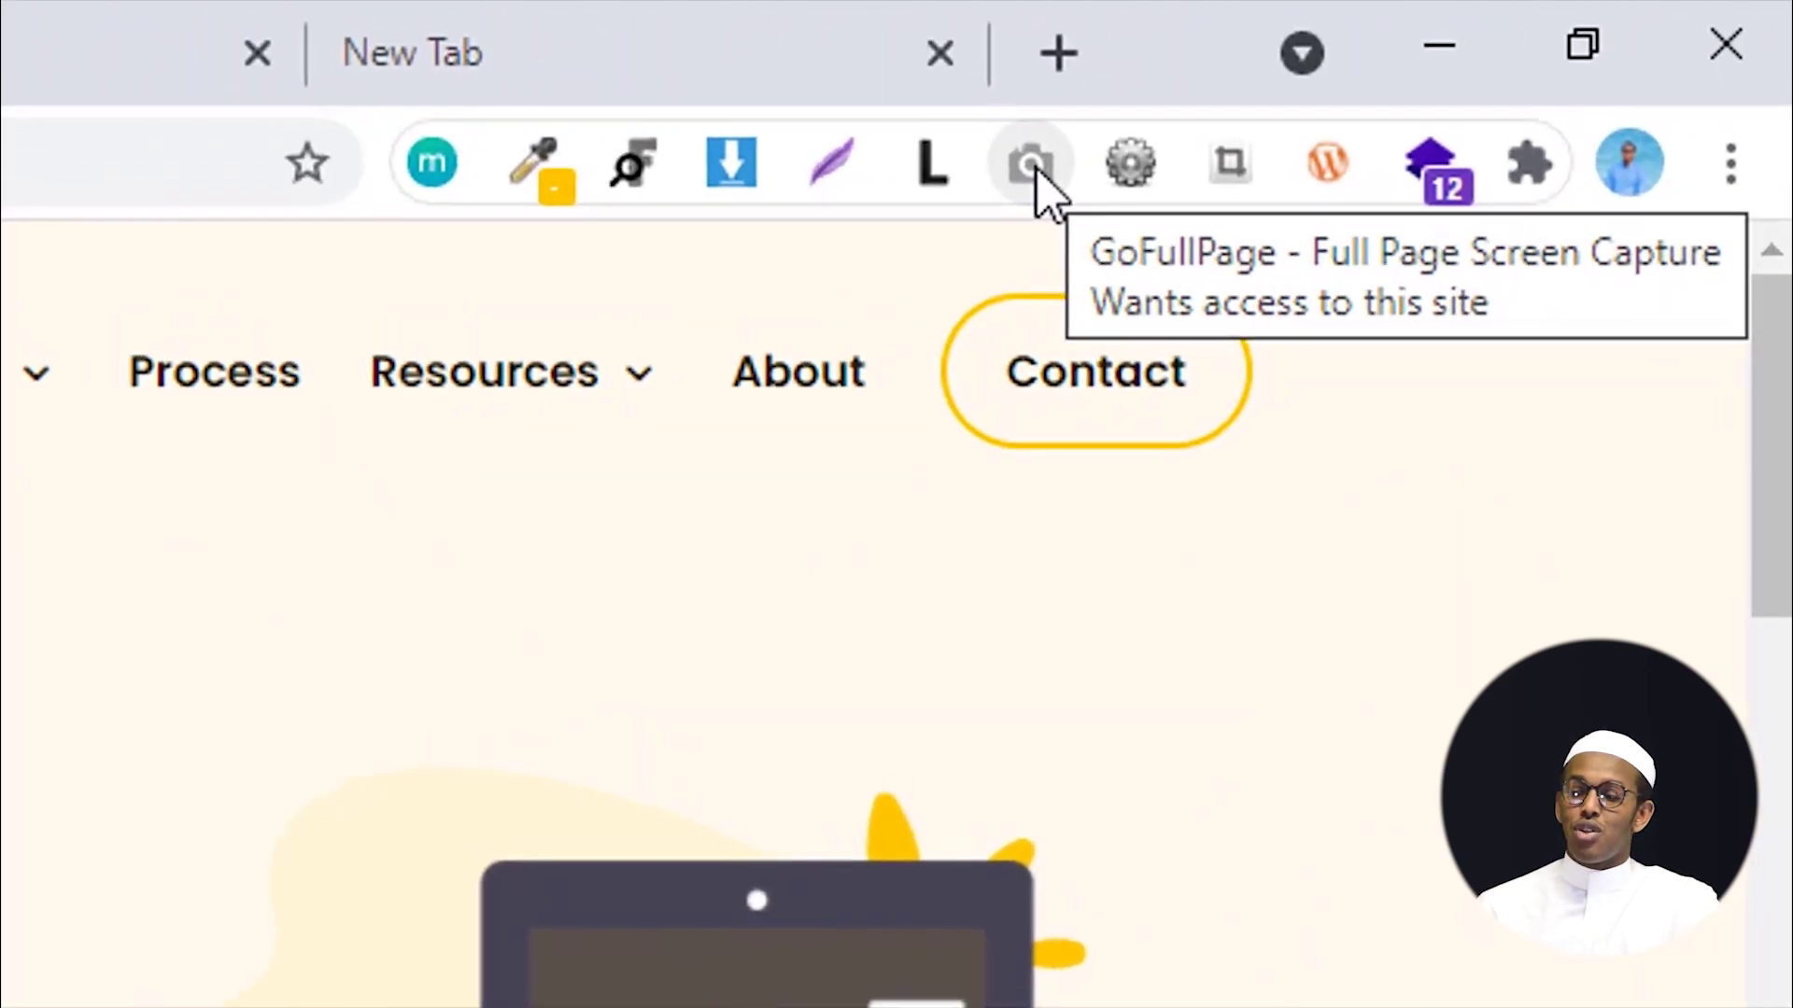
left_click(999, 182)
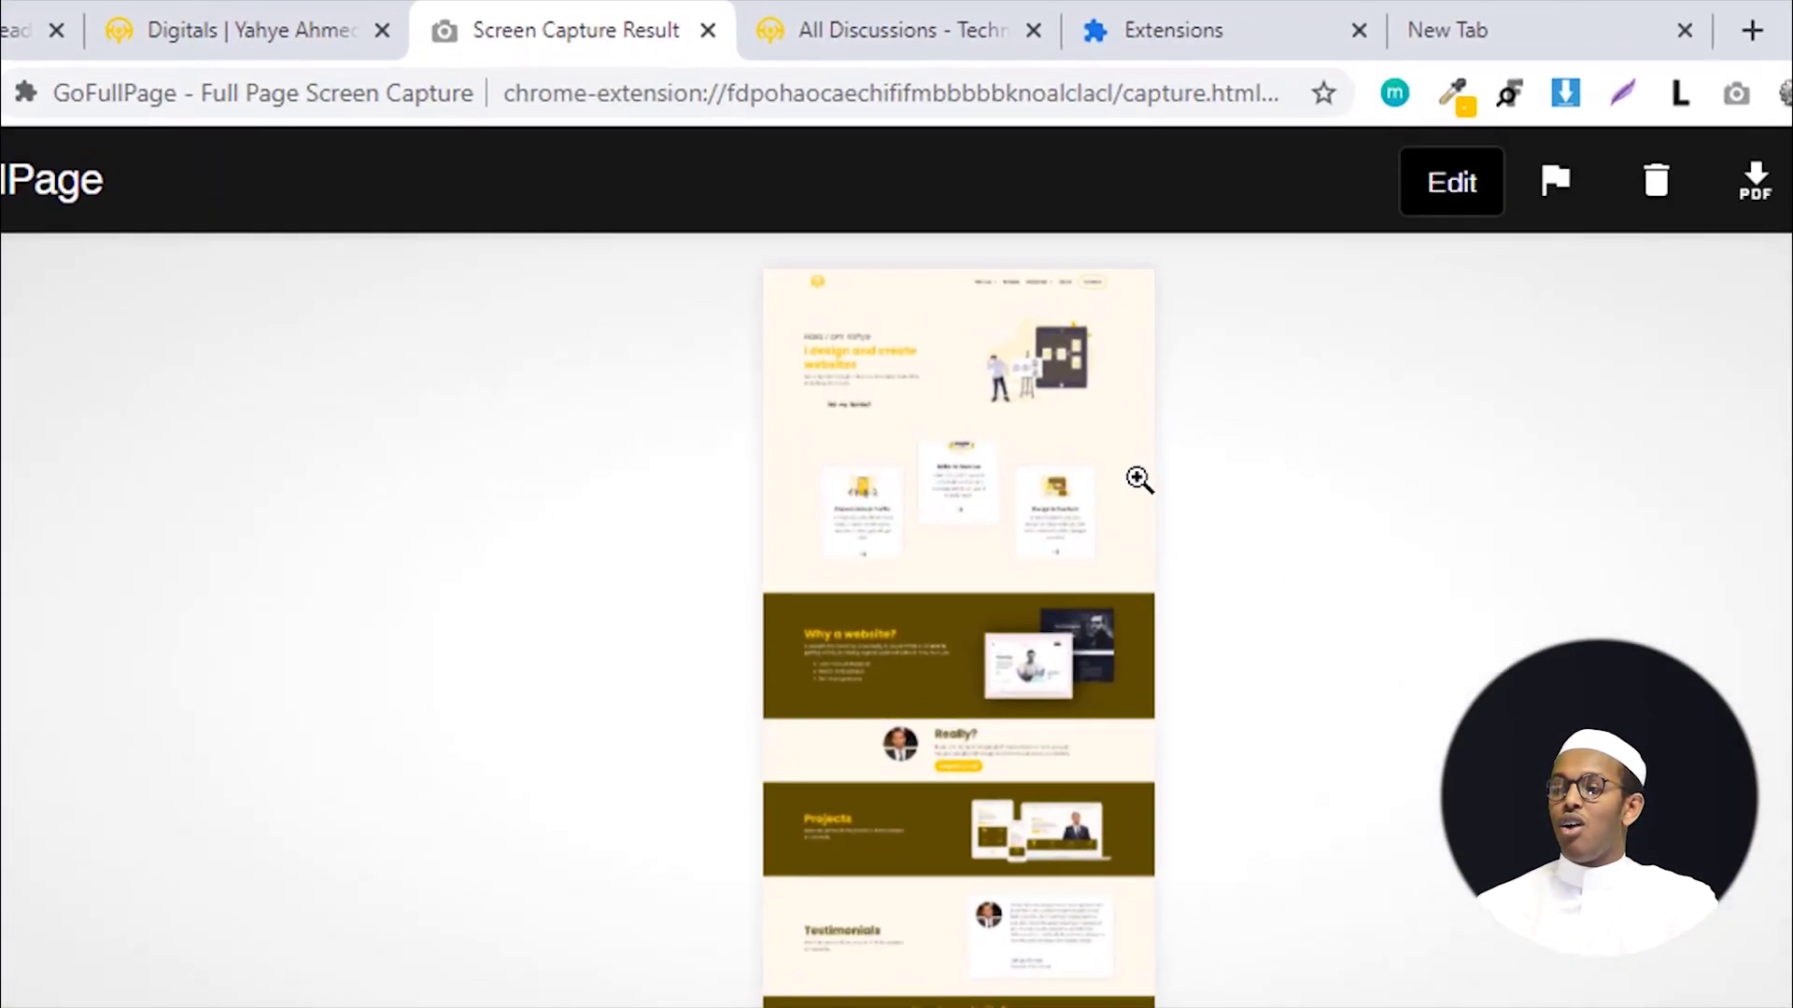
left_click(952, 384)
scroll(1338, 784, "down", 20)
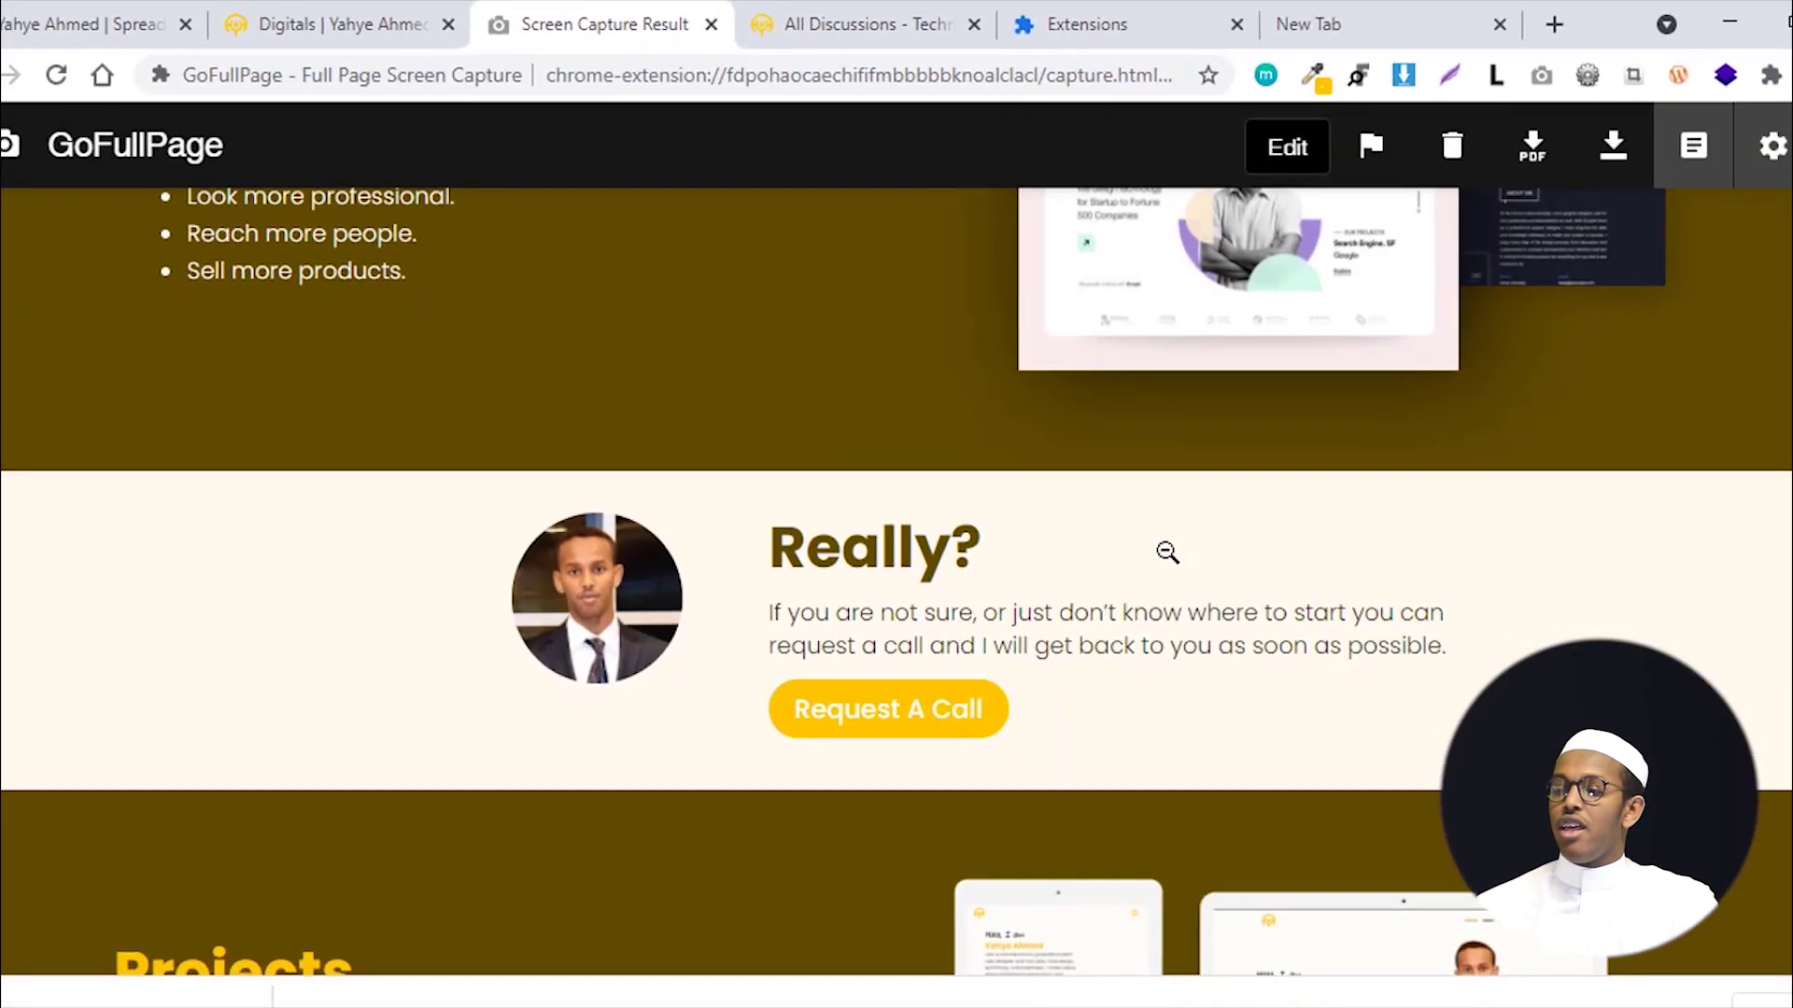
scroll(1129, 504, "up", 20)
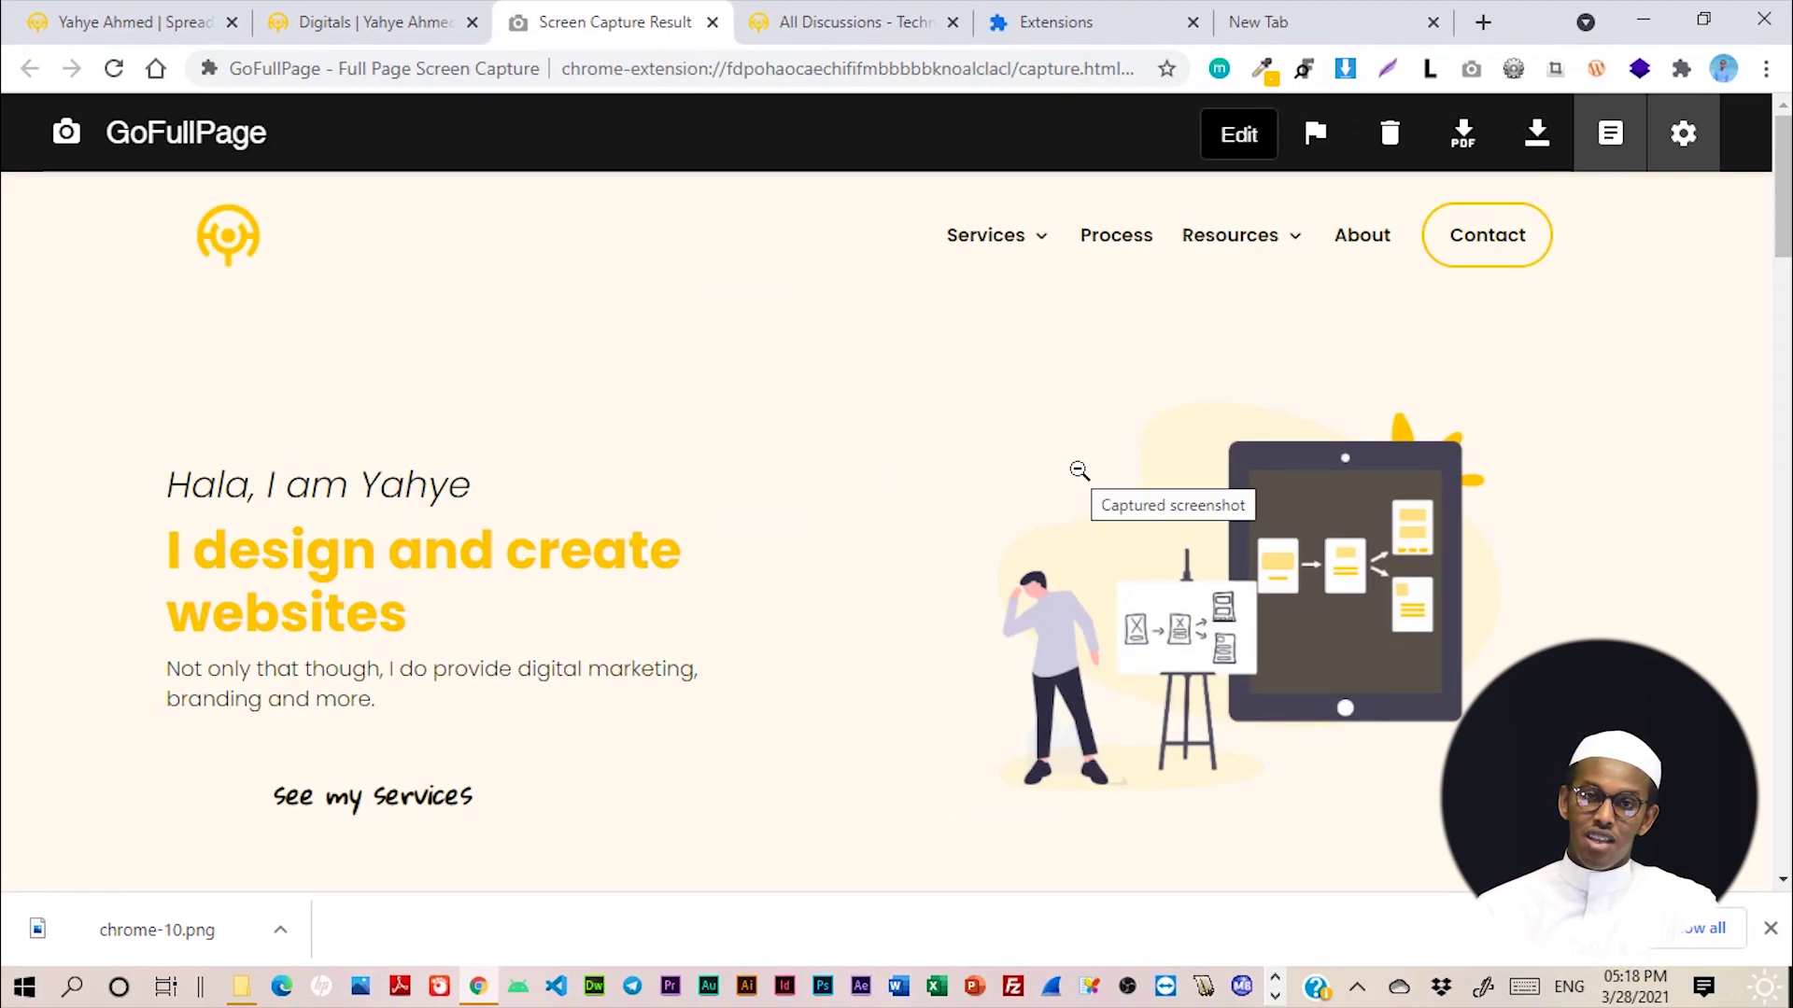
scroll(1080, 470, "down", 7)
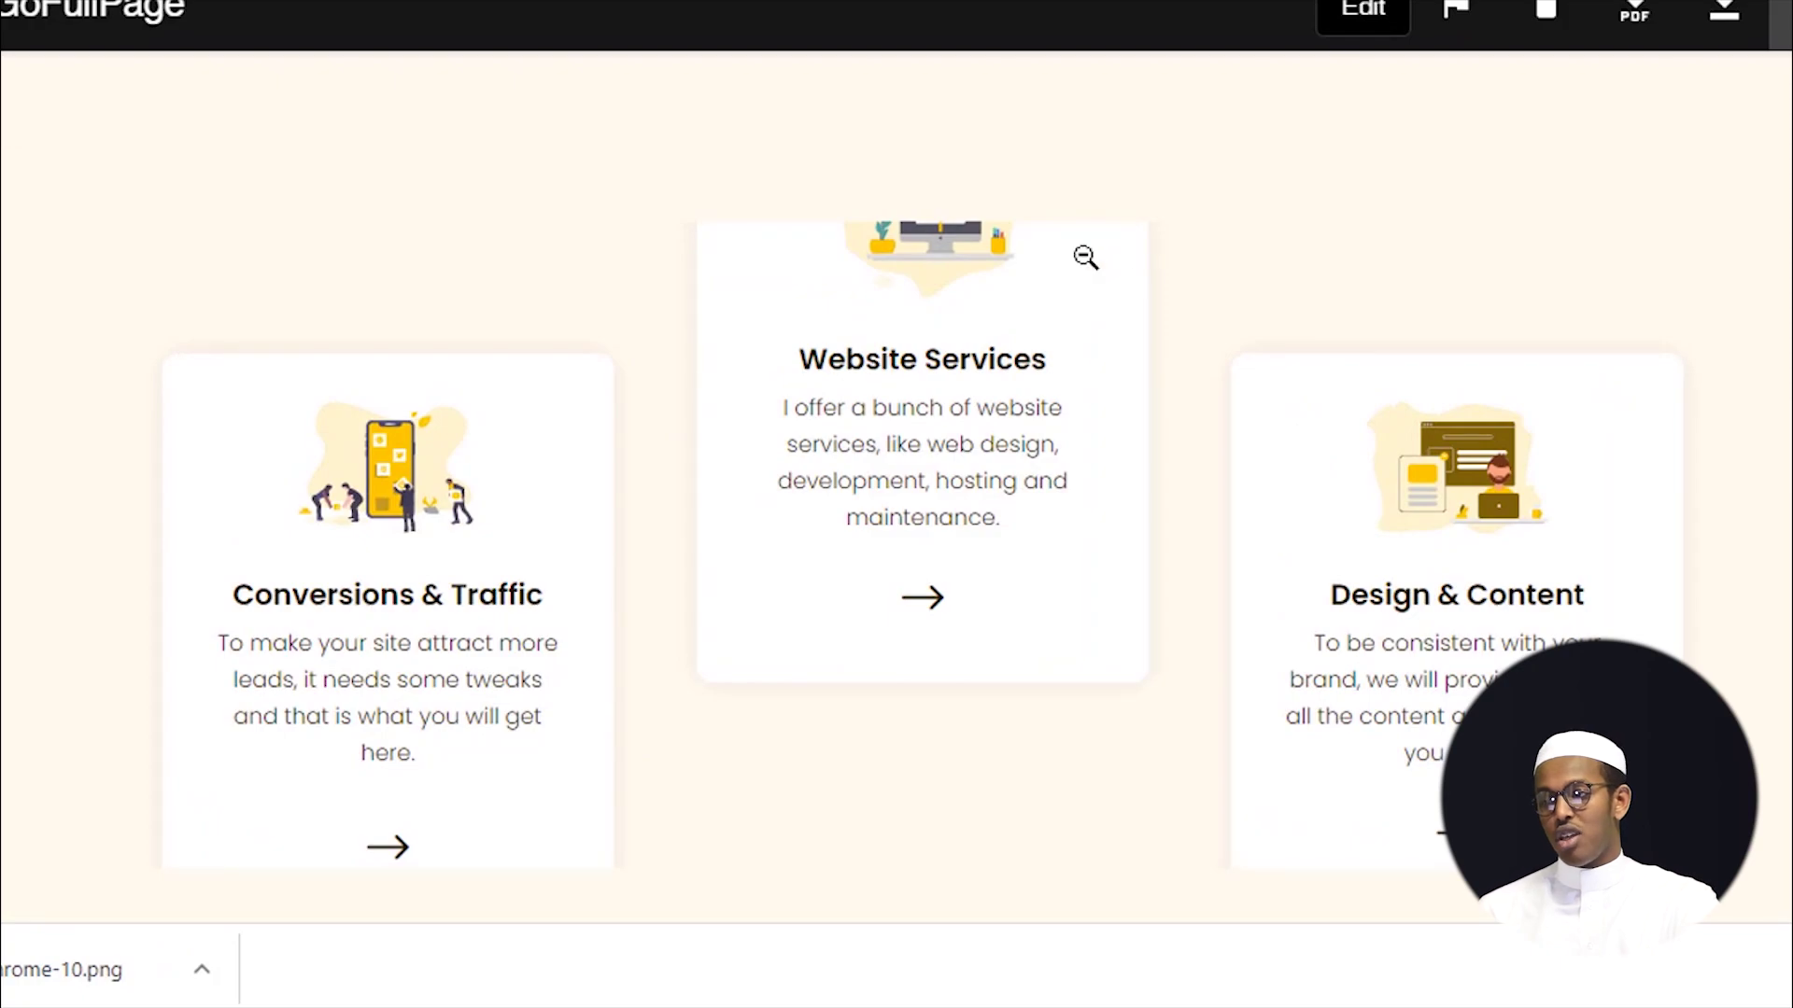
left_click(1156, 284)
left_click(949, 249)
left_click(949, 248)
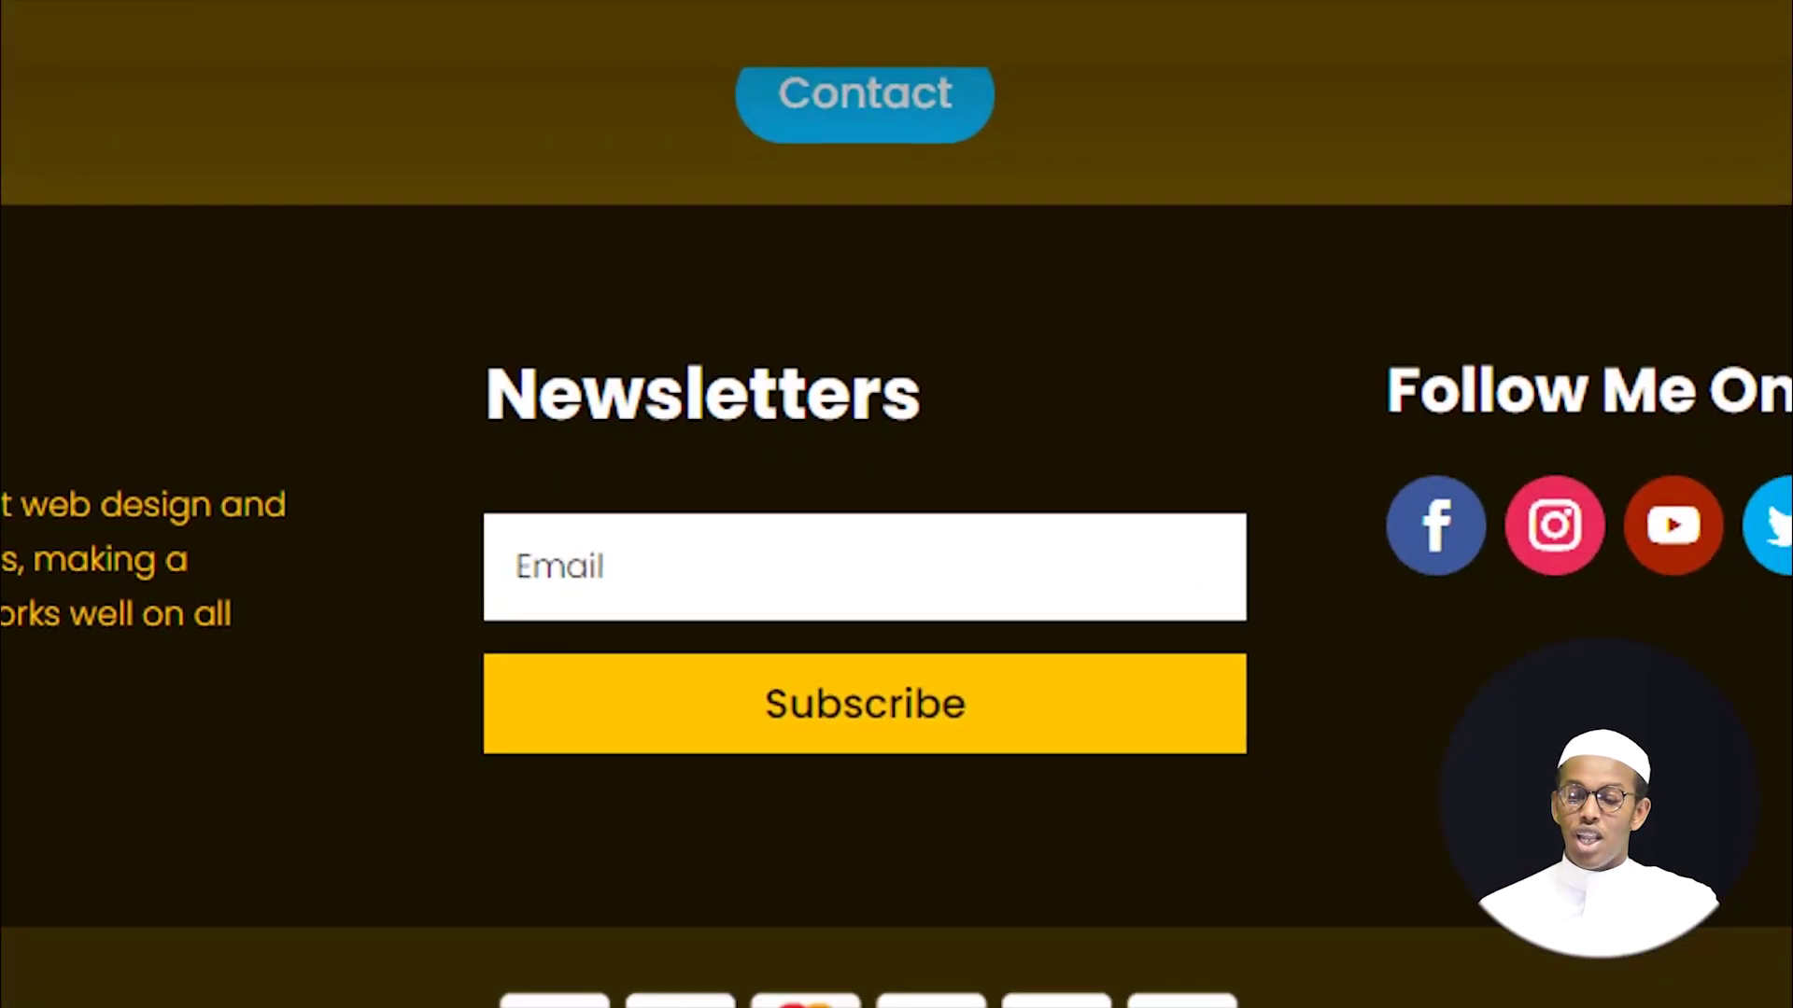
Step: Look through the live Digitals page, examining how its header and service cards behave while scrolling
scroll(657, 221, "up", 20)
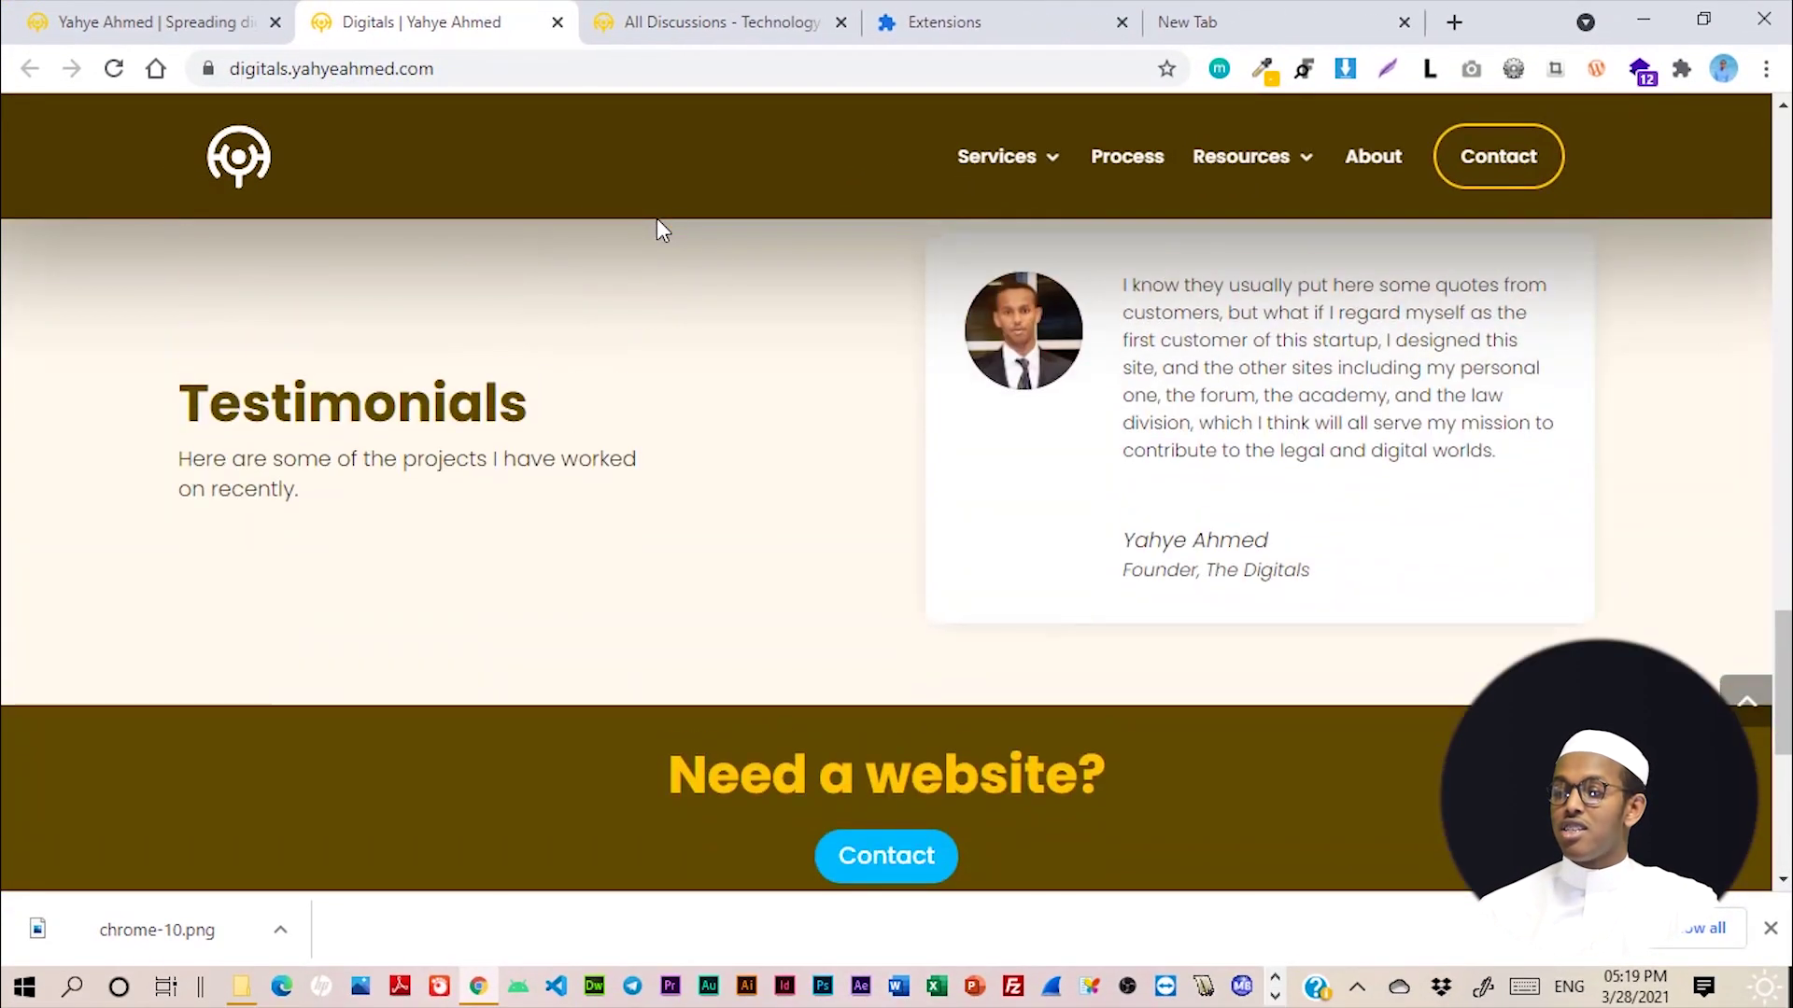
scroll(1025, 301, "down", 5)
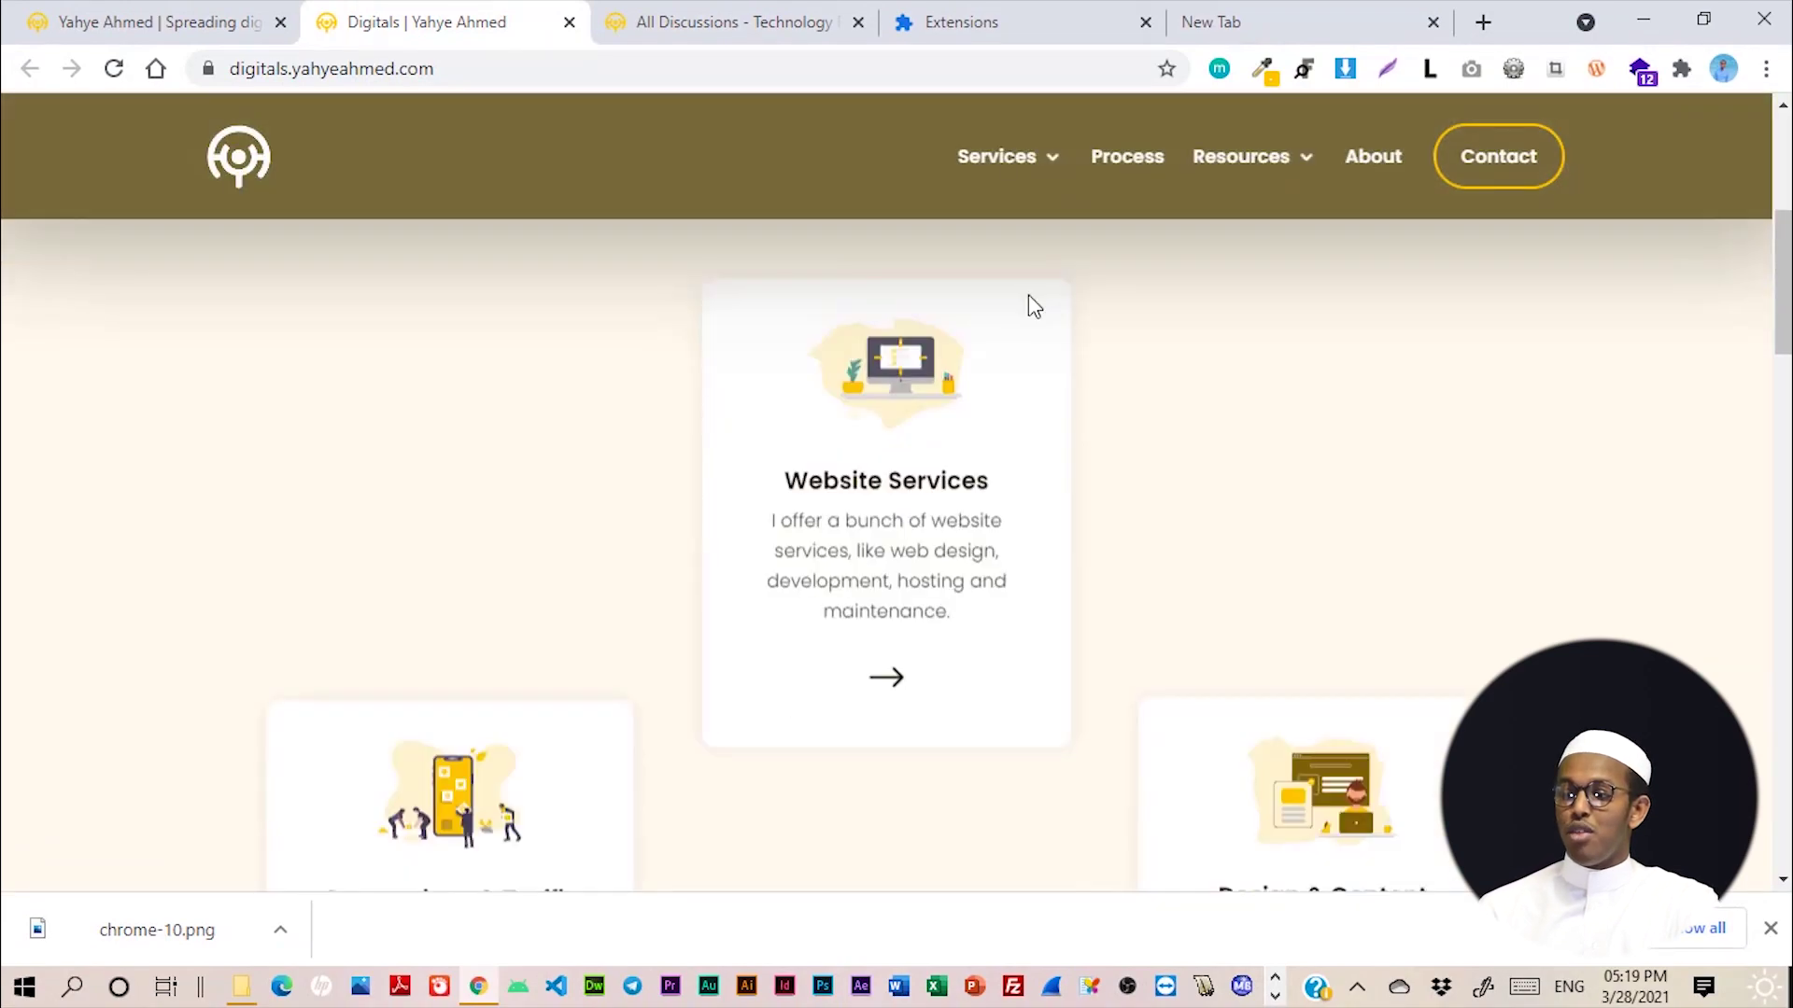
scroll(1245, 364, "up", 3)
scroll(1246, 364, "down", 2)
scroll(1246, 367, "up", 3)
scroll(1246, 367, "down", 6)
scroll(1246, 366, "up", 2)
scroll(1246, 369, "up", 4)
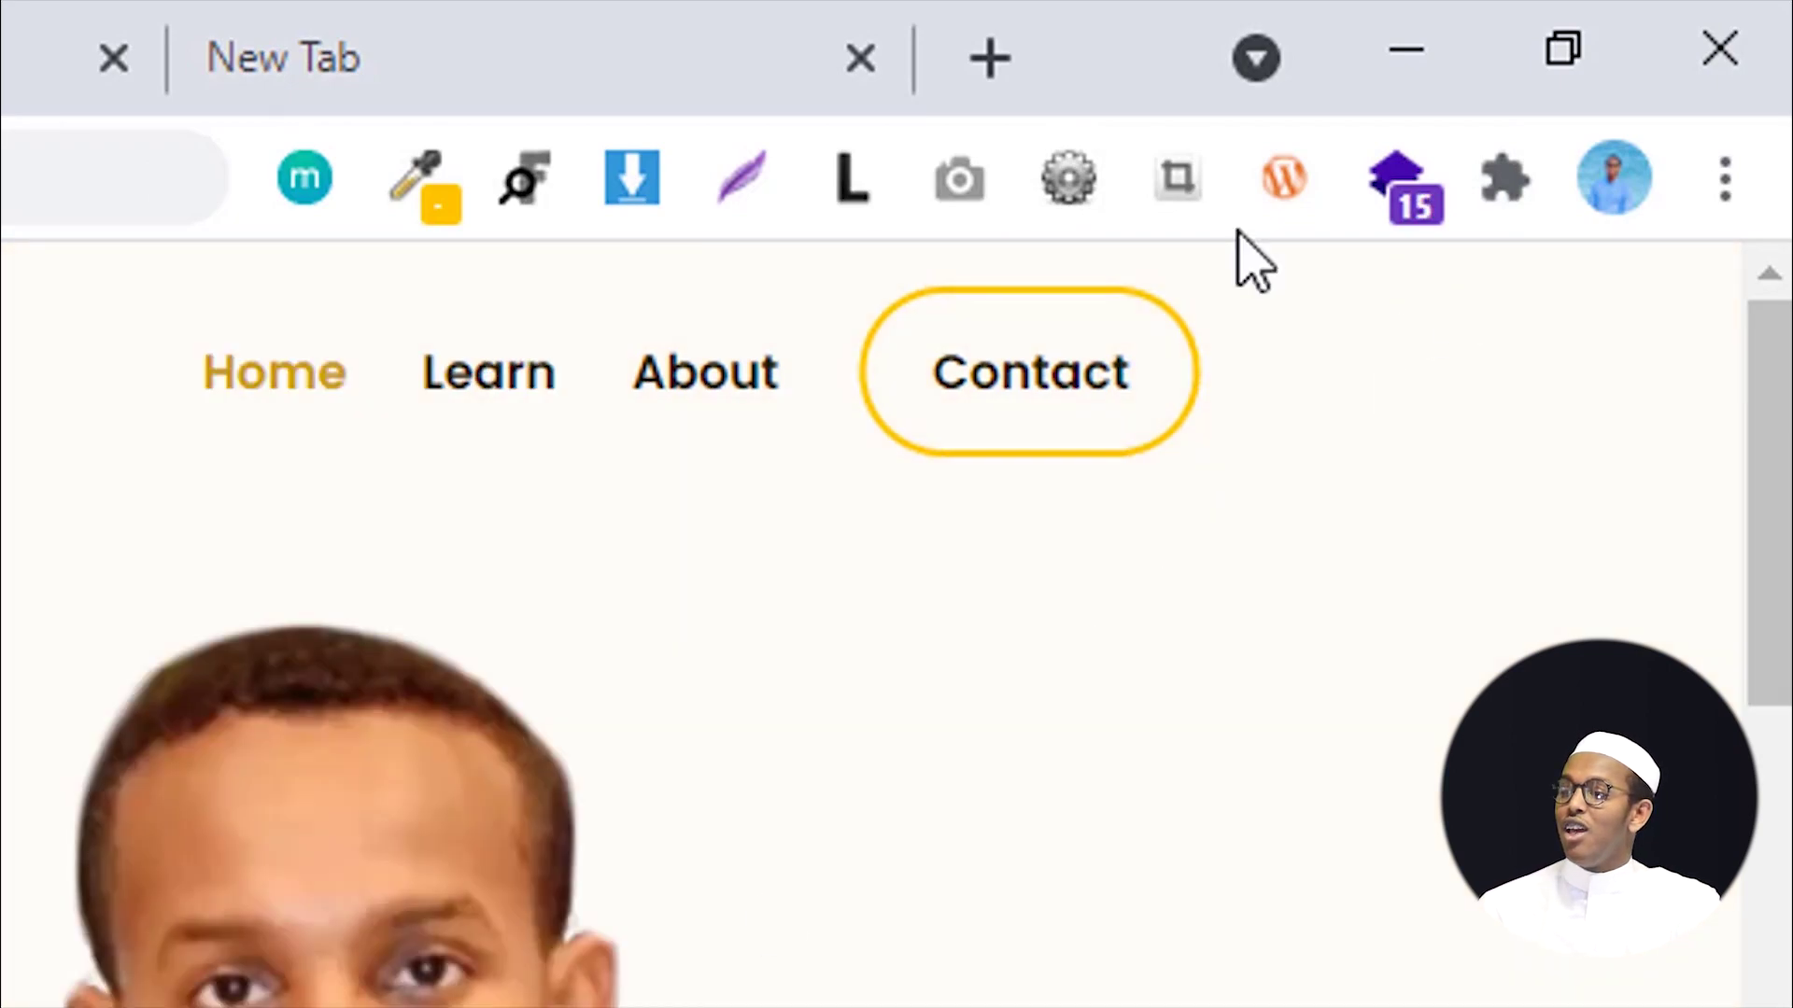
Step: Disable JavaScript on the personal site's home page with the Web Developer extension, and enable it again
left_click(1091, 198)
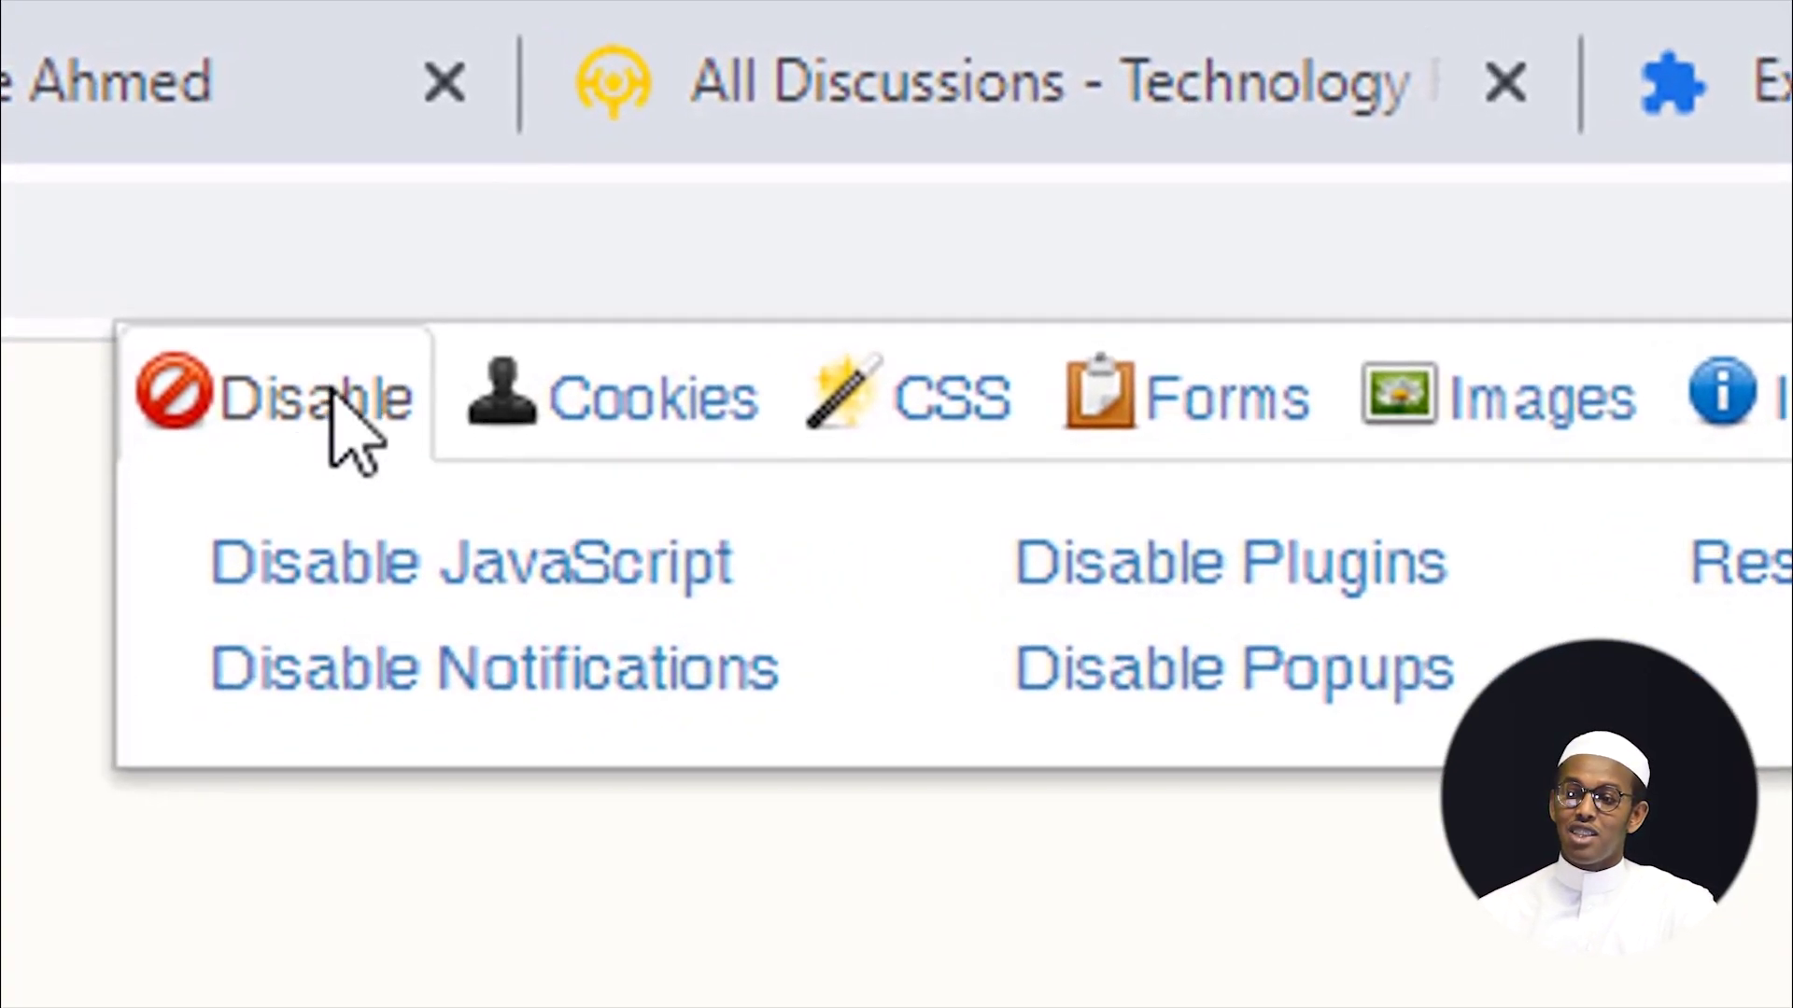
scroll(518, 999, "down", 3)
scroll(518, 999, "up", 3)
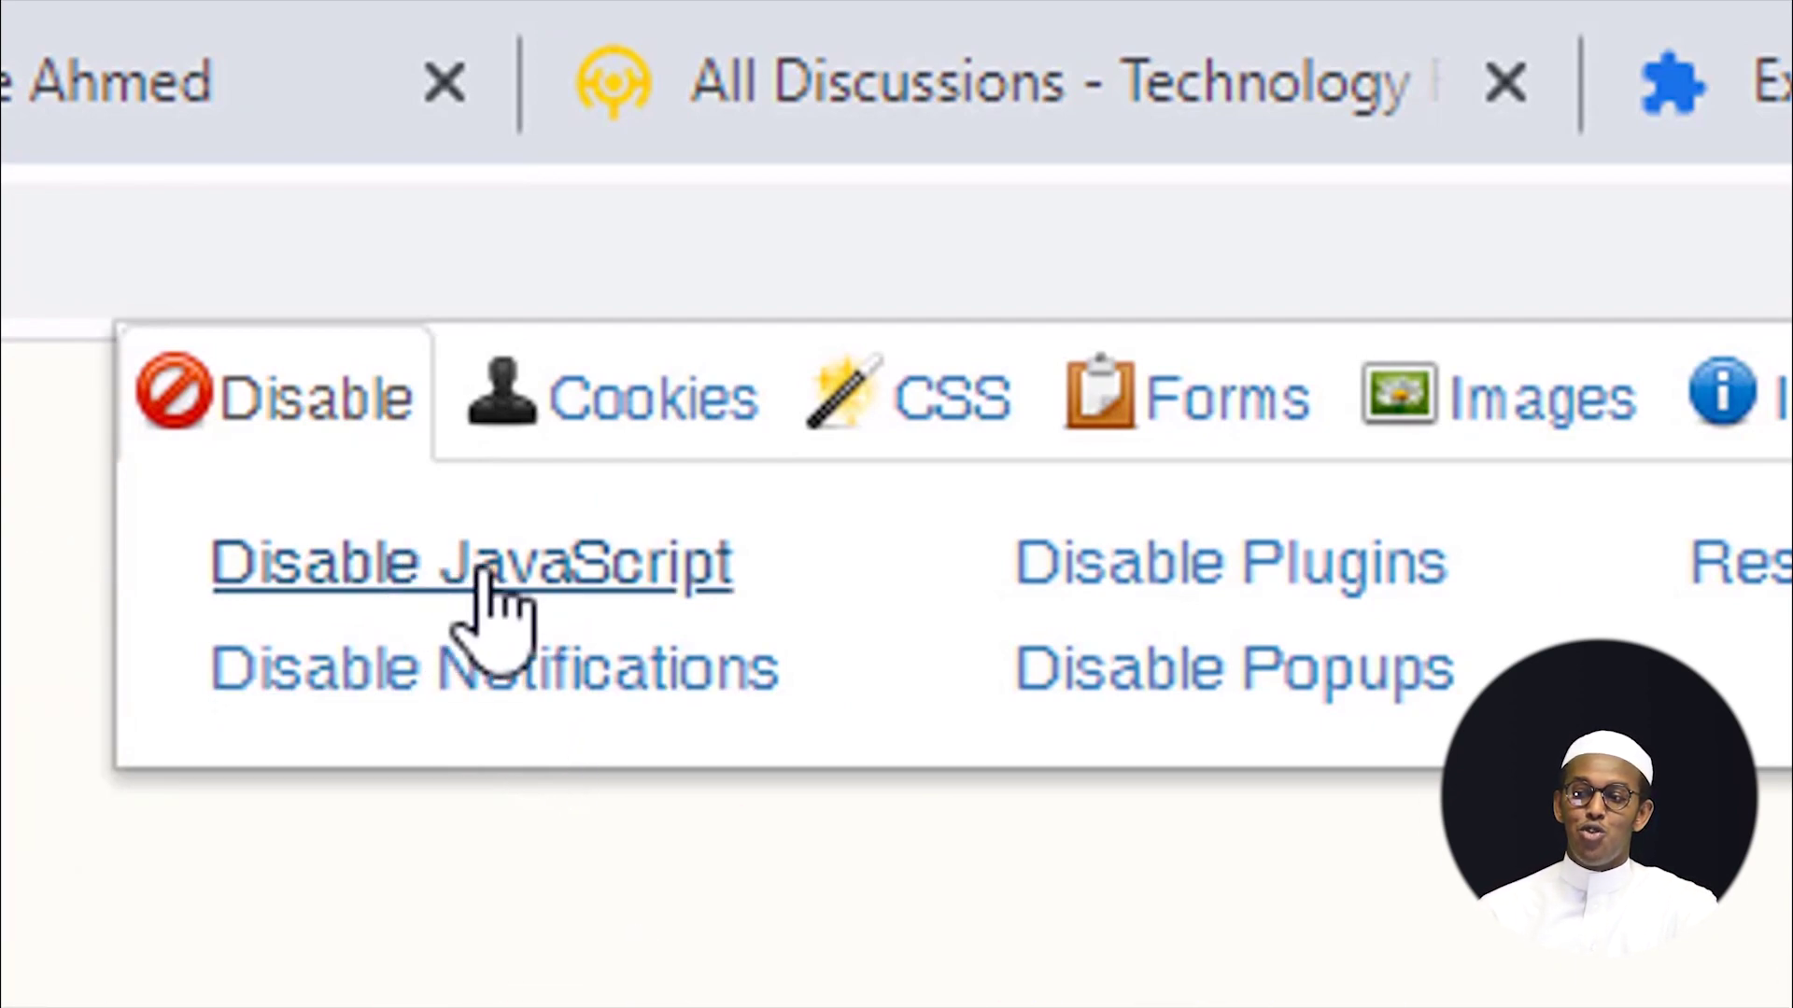
left_click(609, 570)
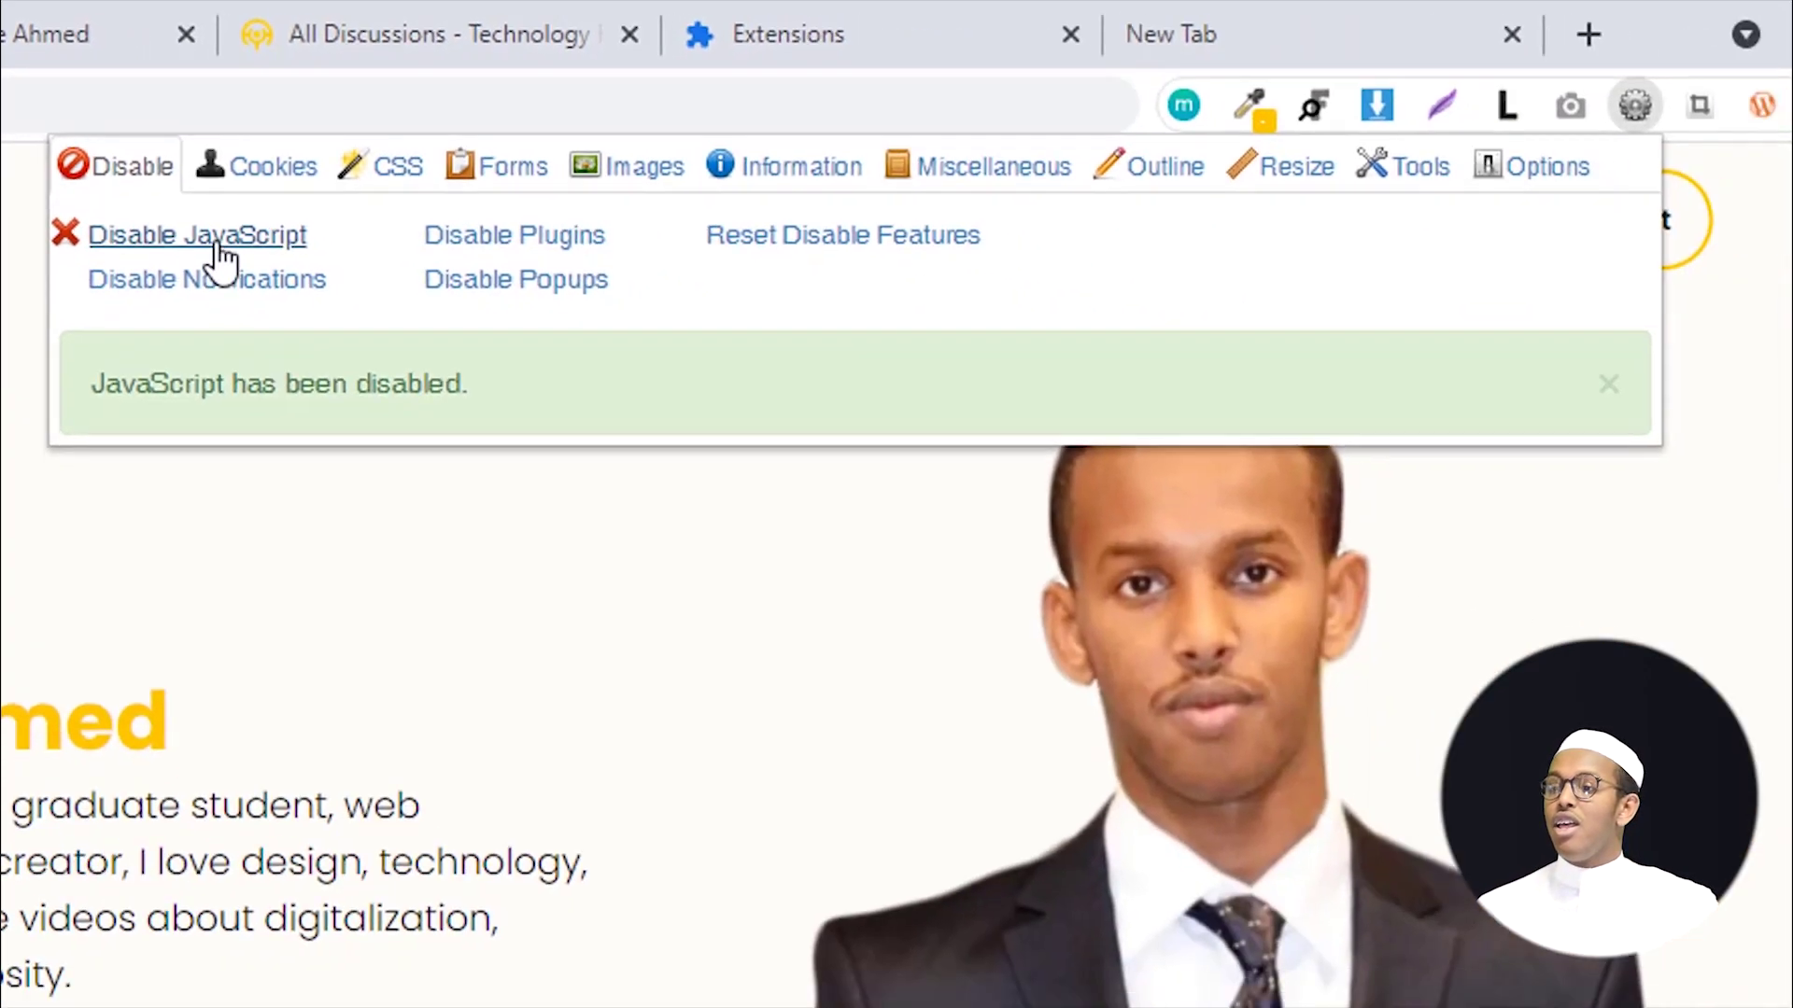
left_click(553, 574)
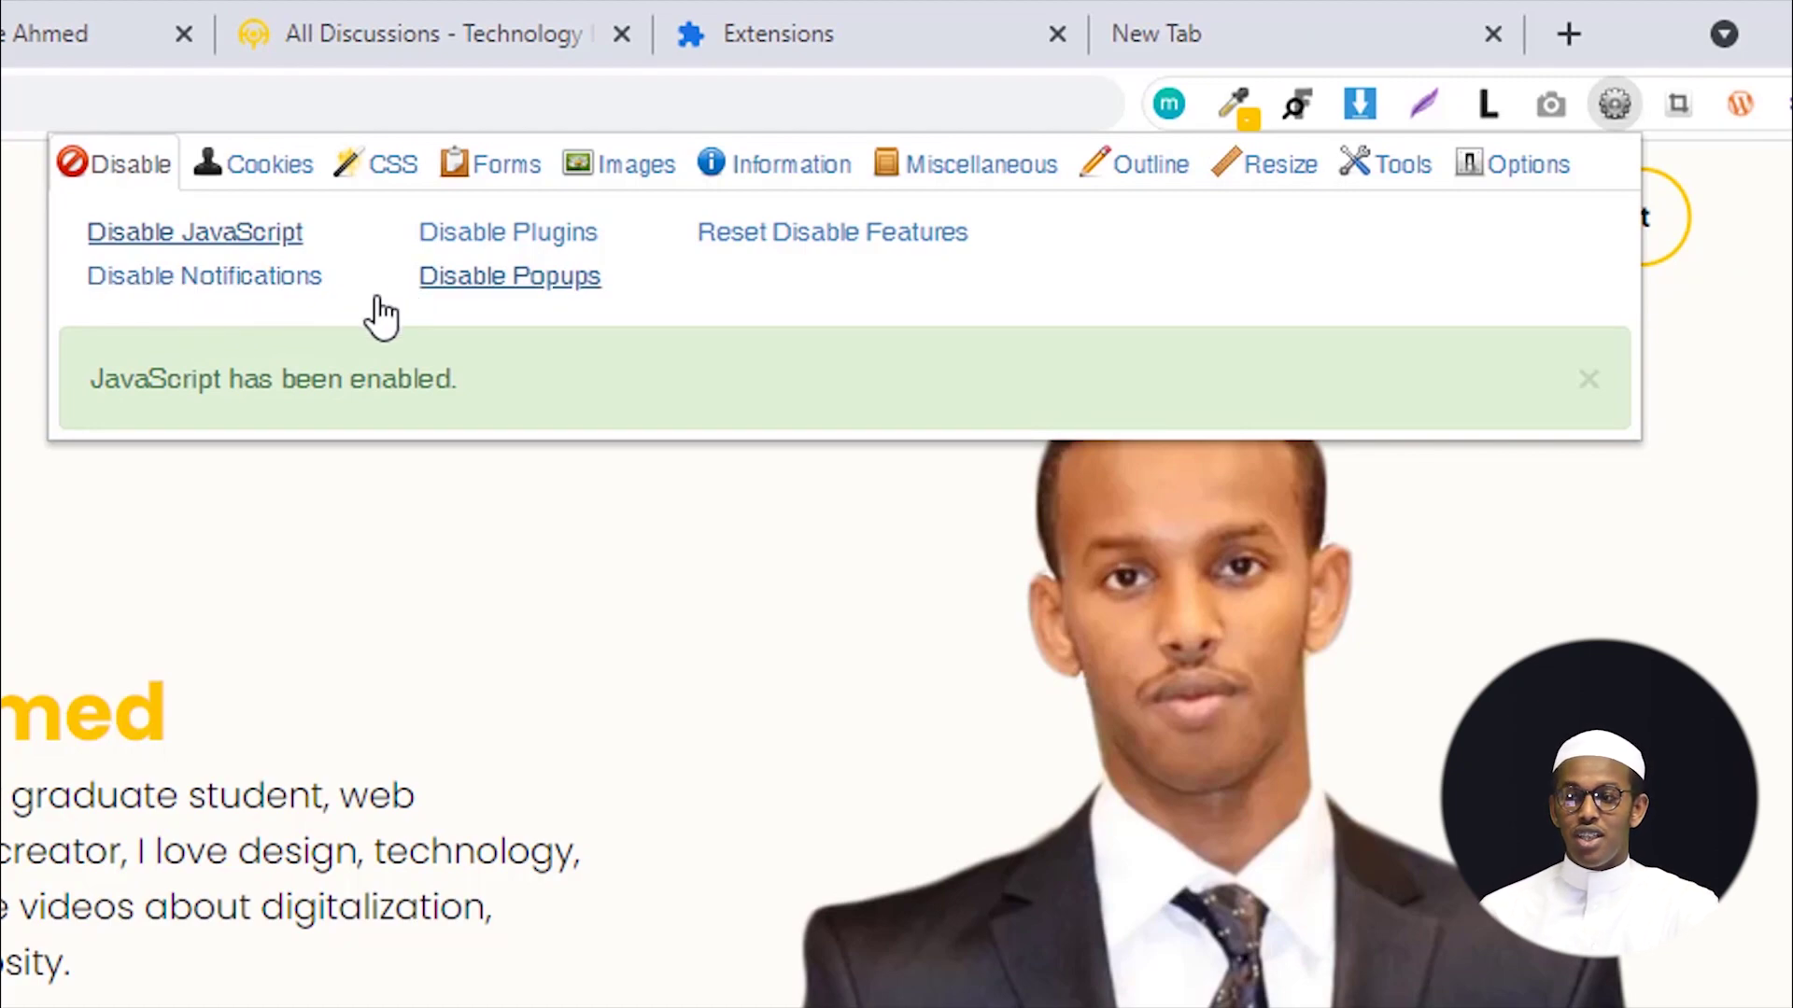
Step: Disable all CSS styles on the home page, look through the unstyled content and restore the styles
left_click(391, 193)
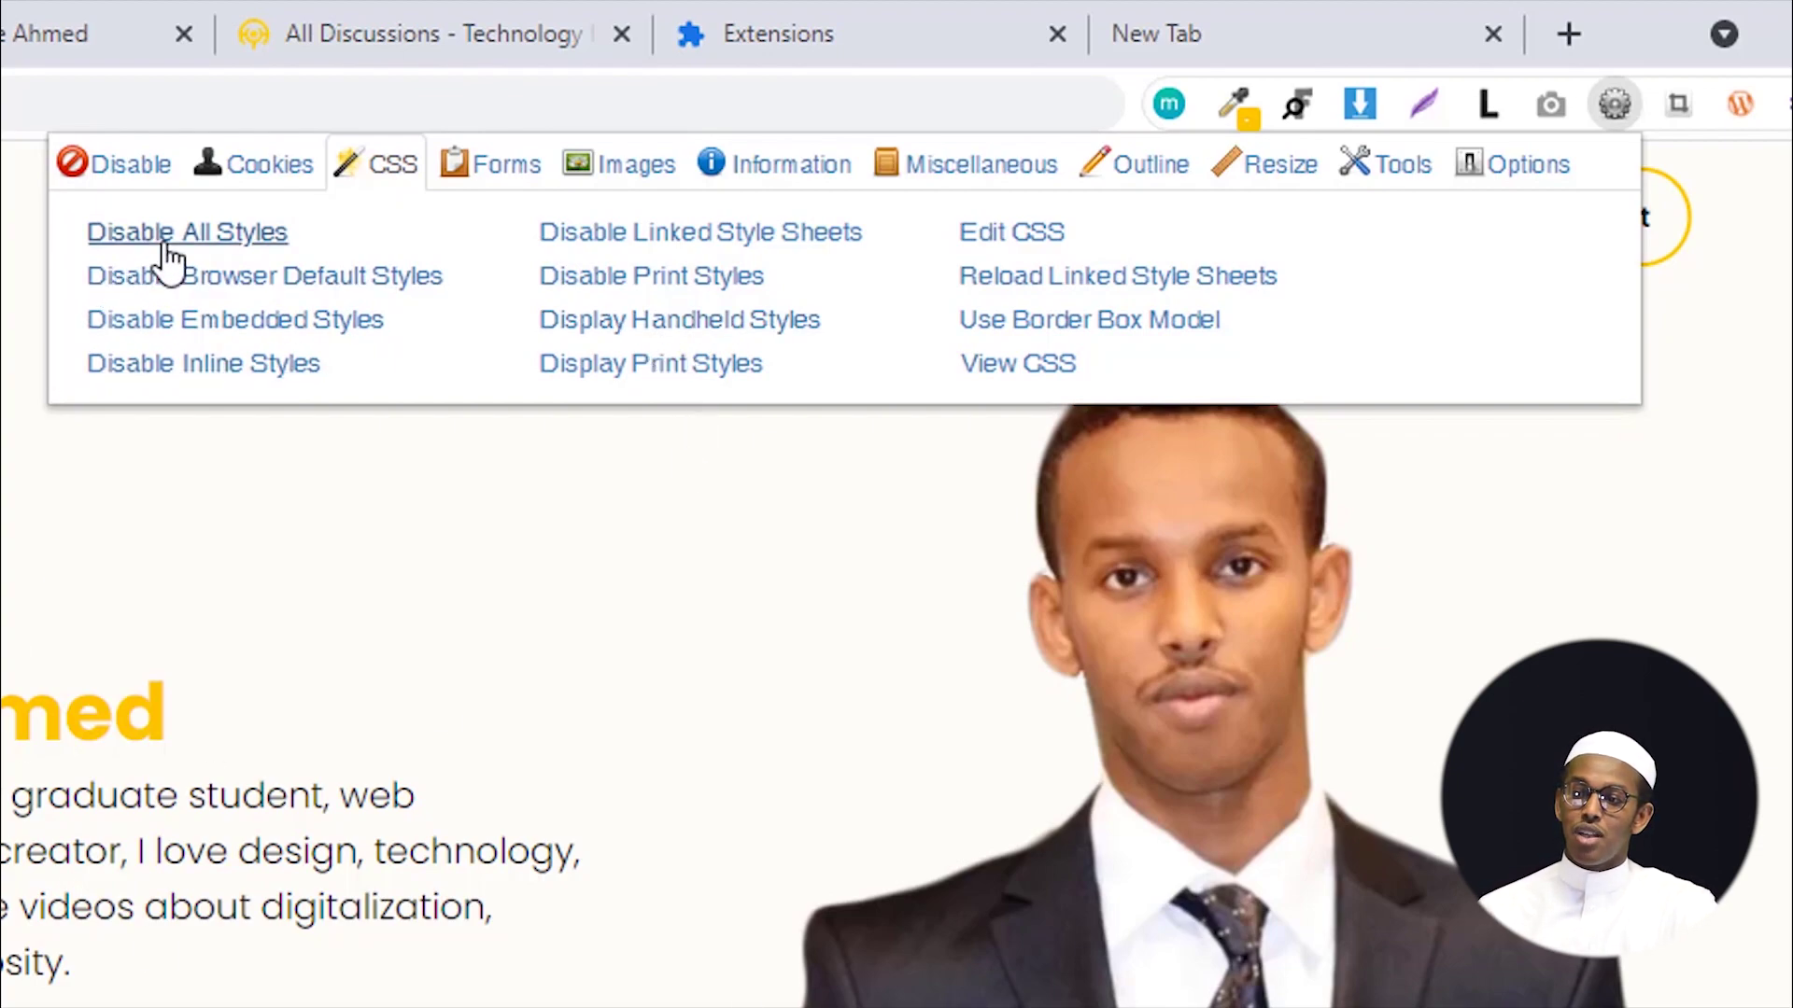
left_click(199, 235)
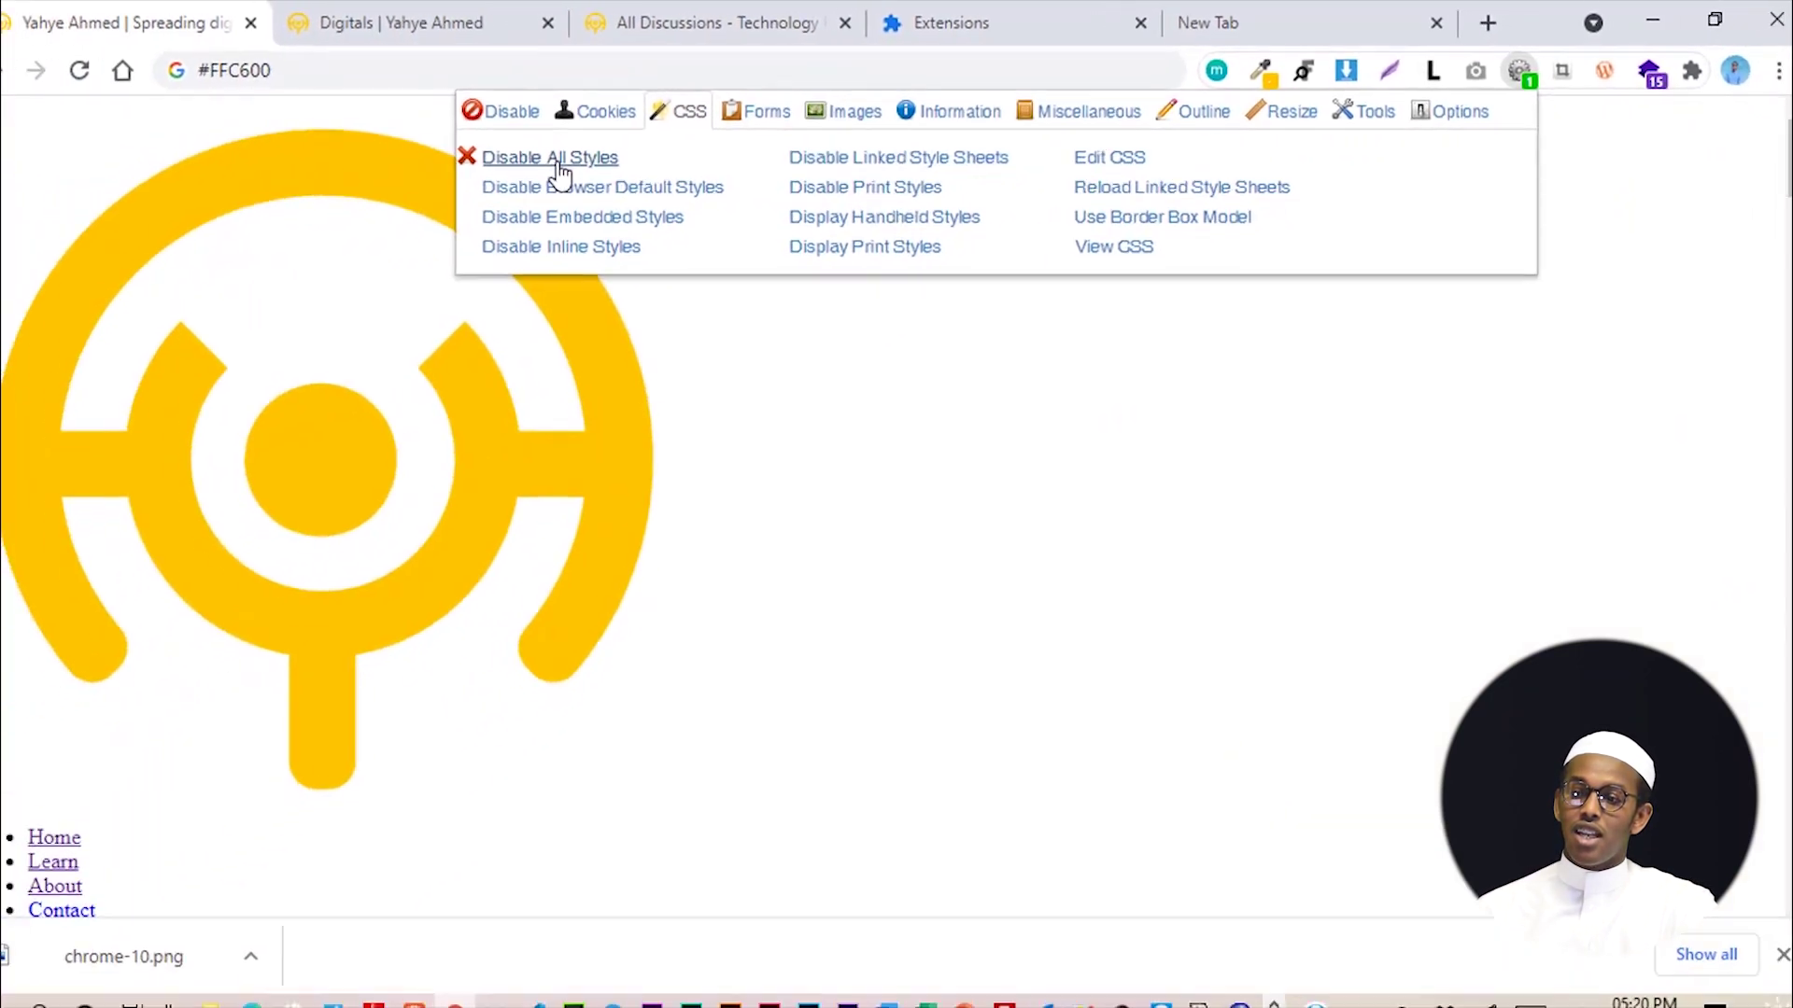
scroll(281, 590, "down", 20)
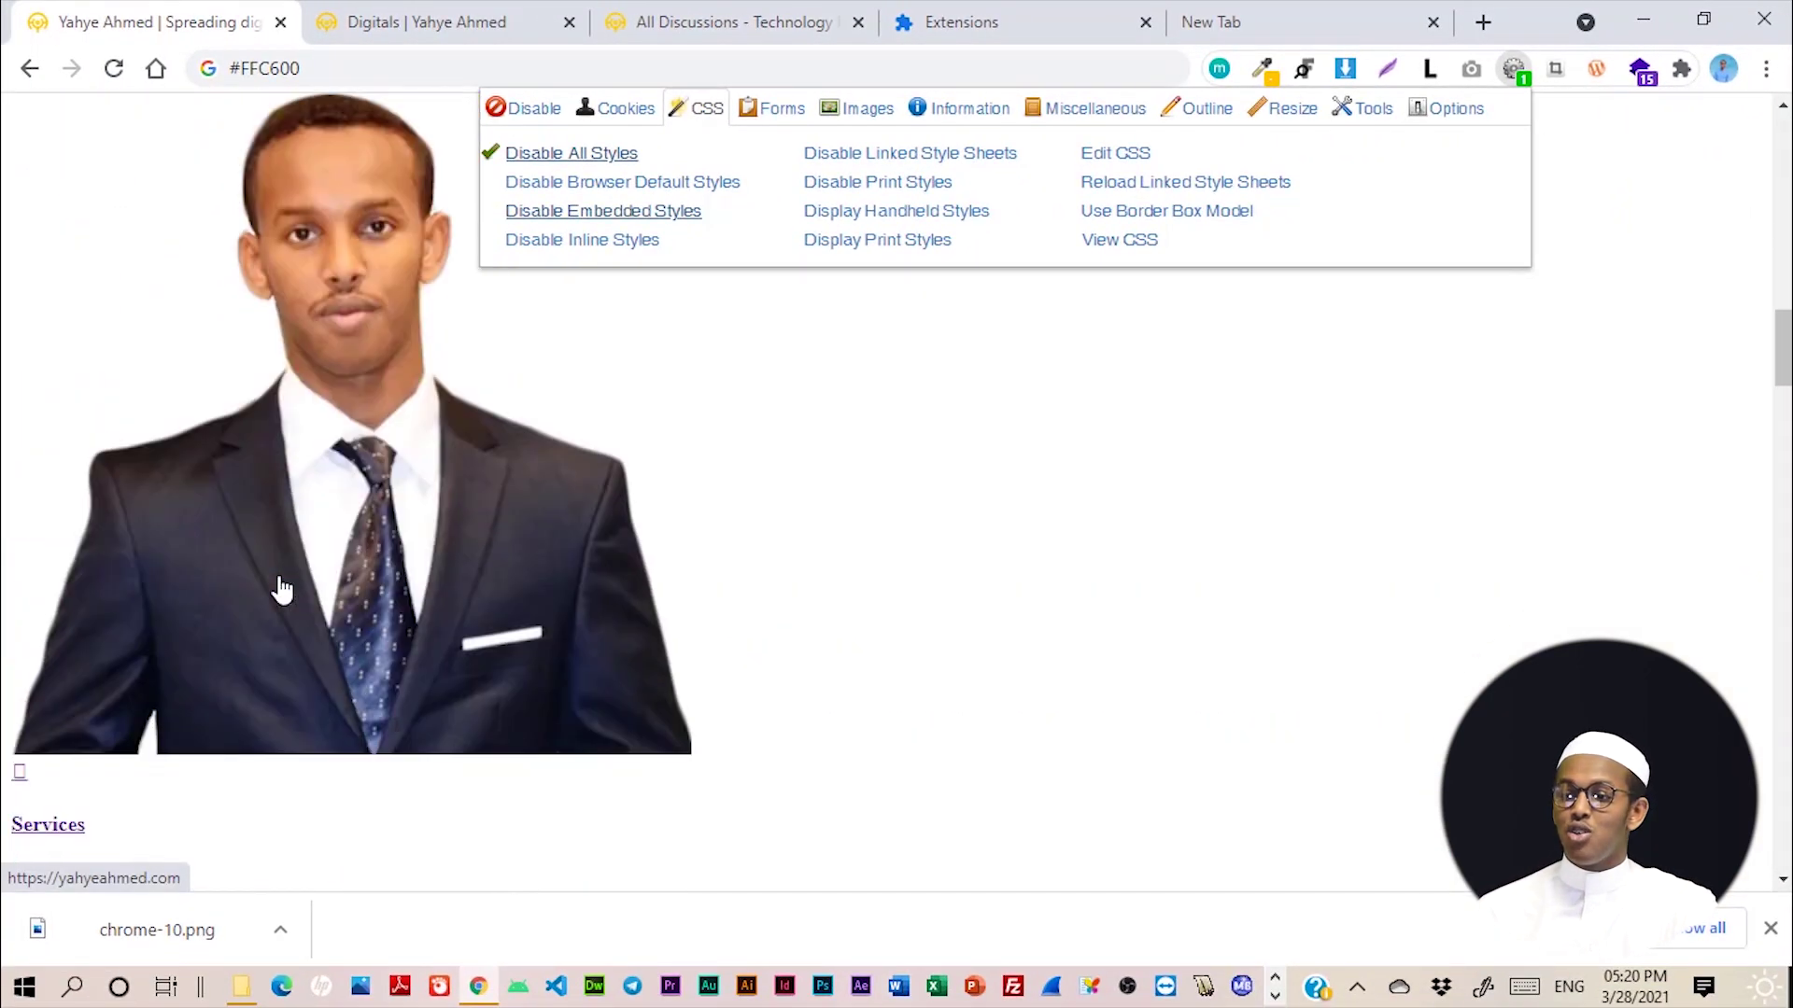
scroll(281, 590, "down", 20)
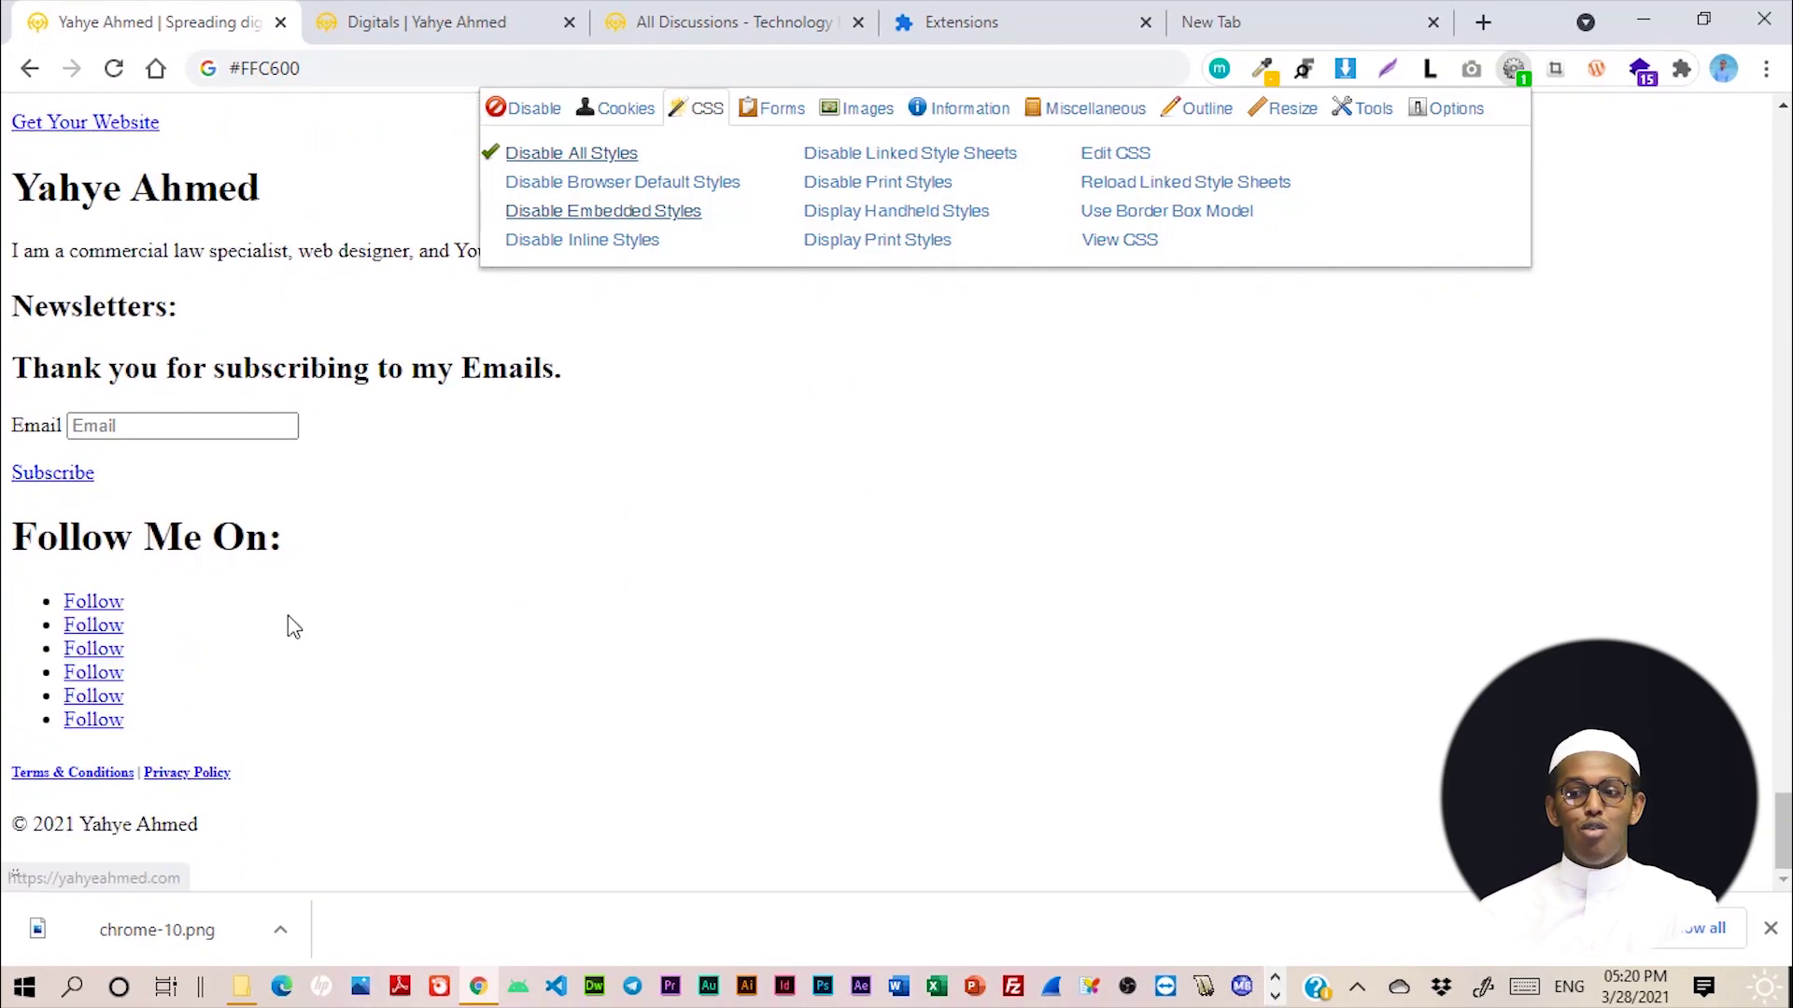
scroll(290, 623, "up", 15)
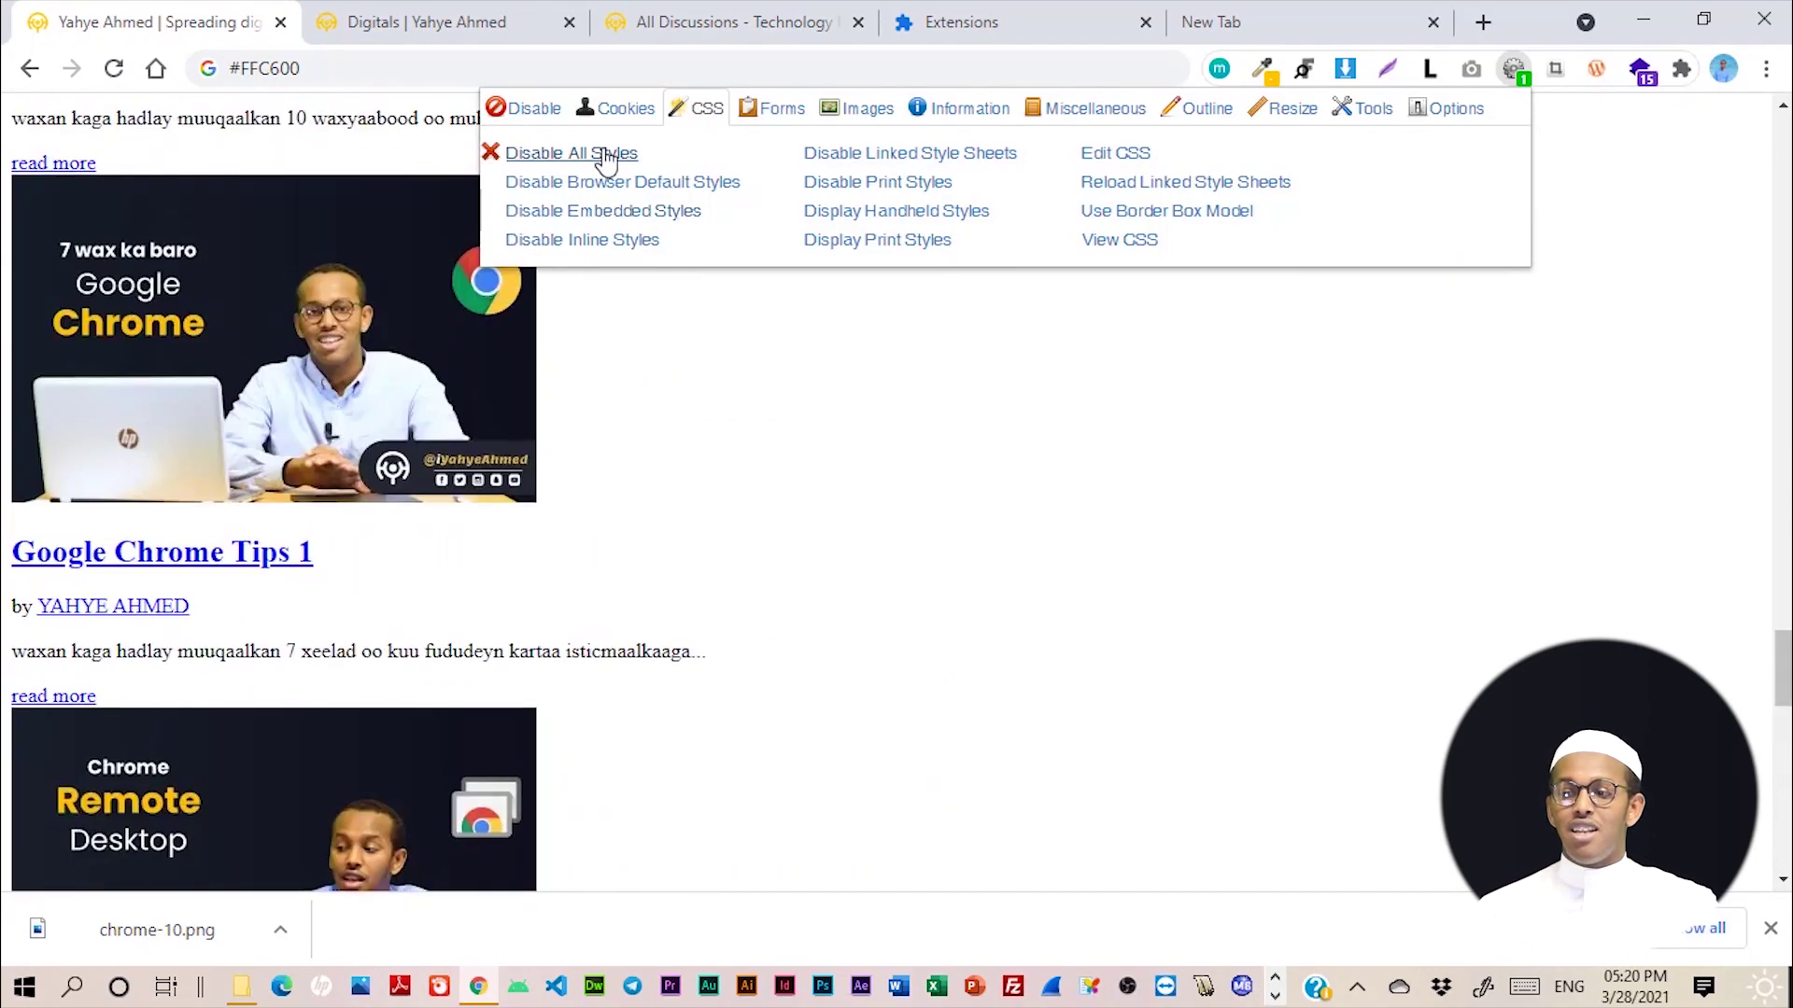
left_click(605, 155)
scroll(367, 405, "up", 15)
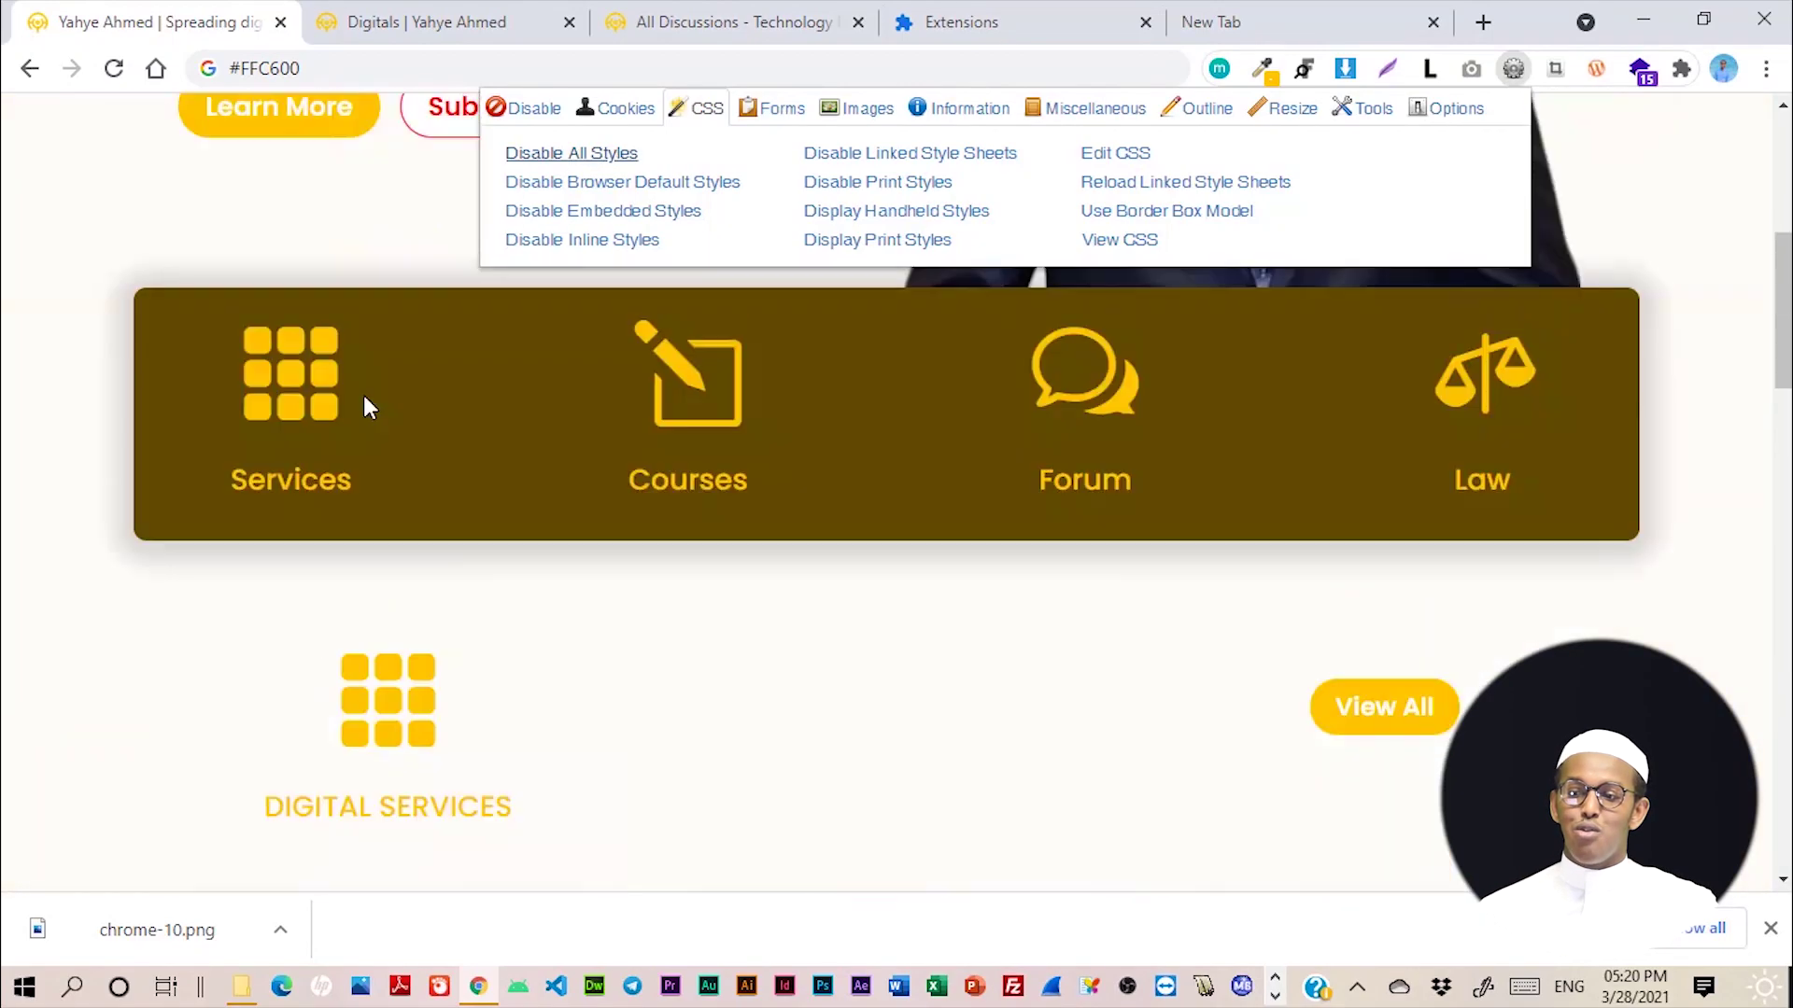
scroll(366, 404, "up", 6)
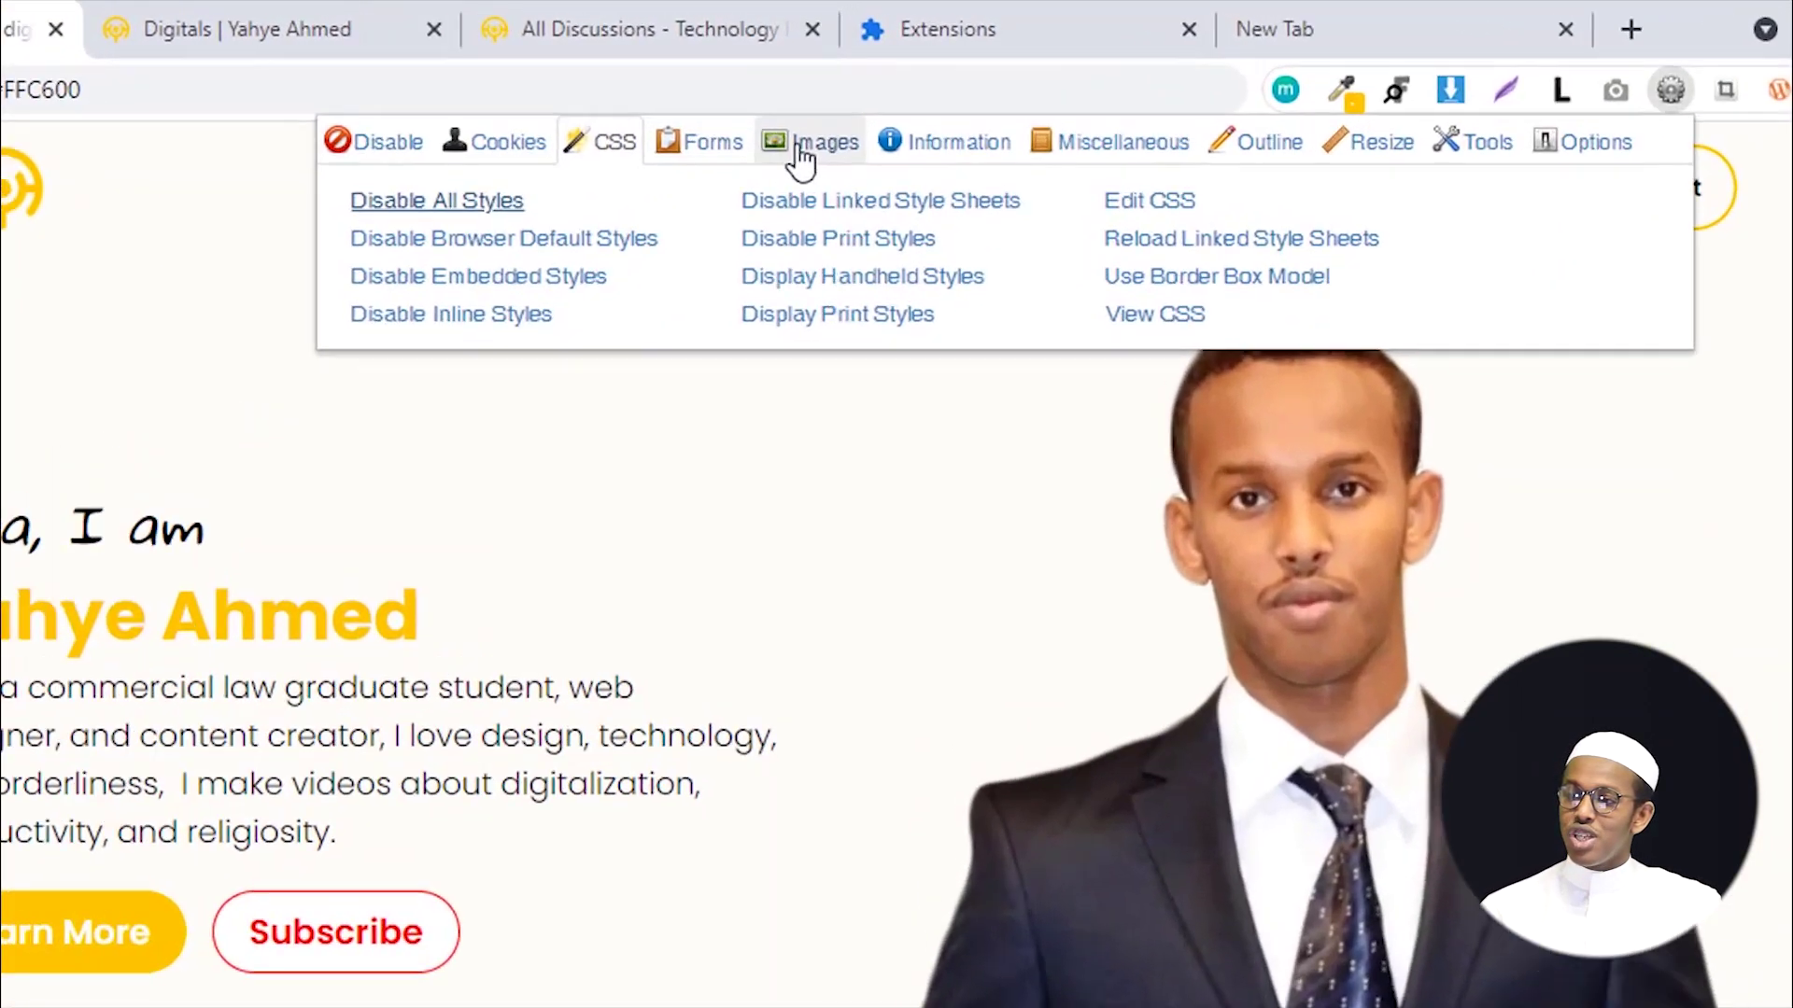
Step: View Web Developer's image information report for the home page, look through the image properties and close the report
left_click(859, 109)
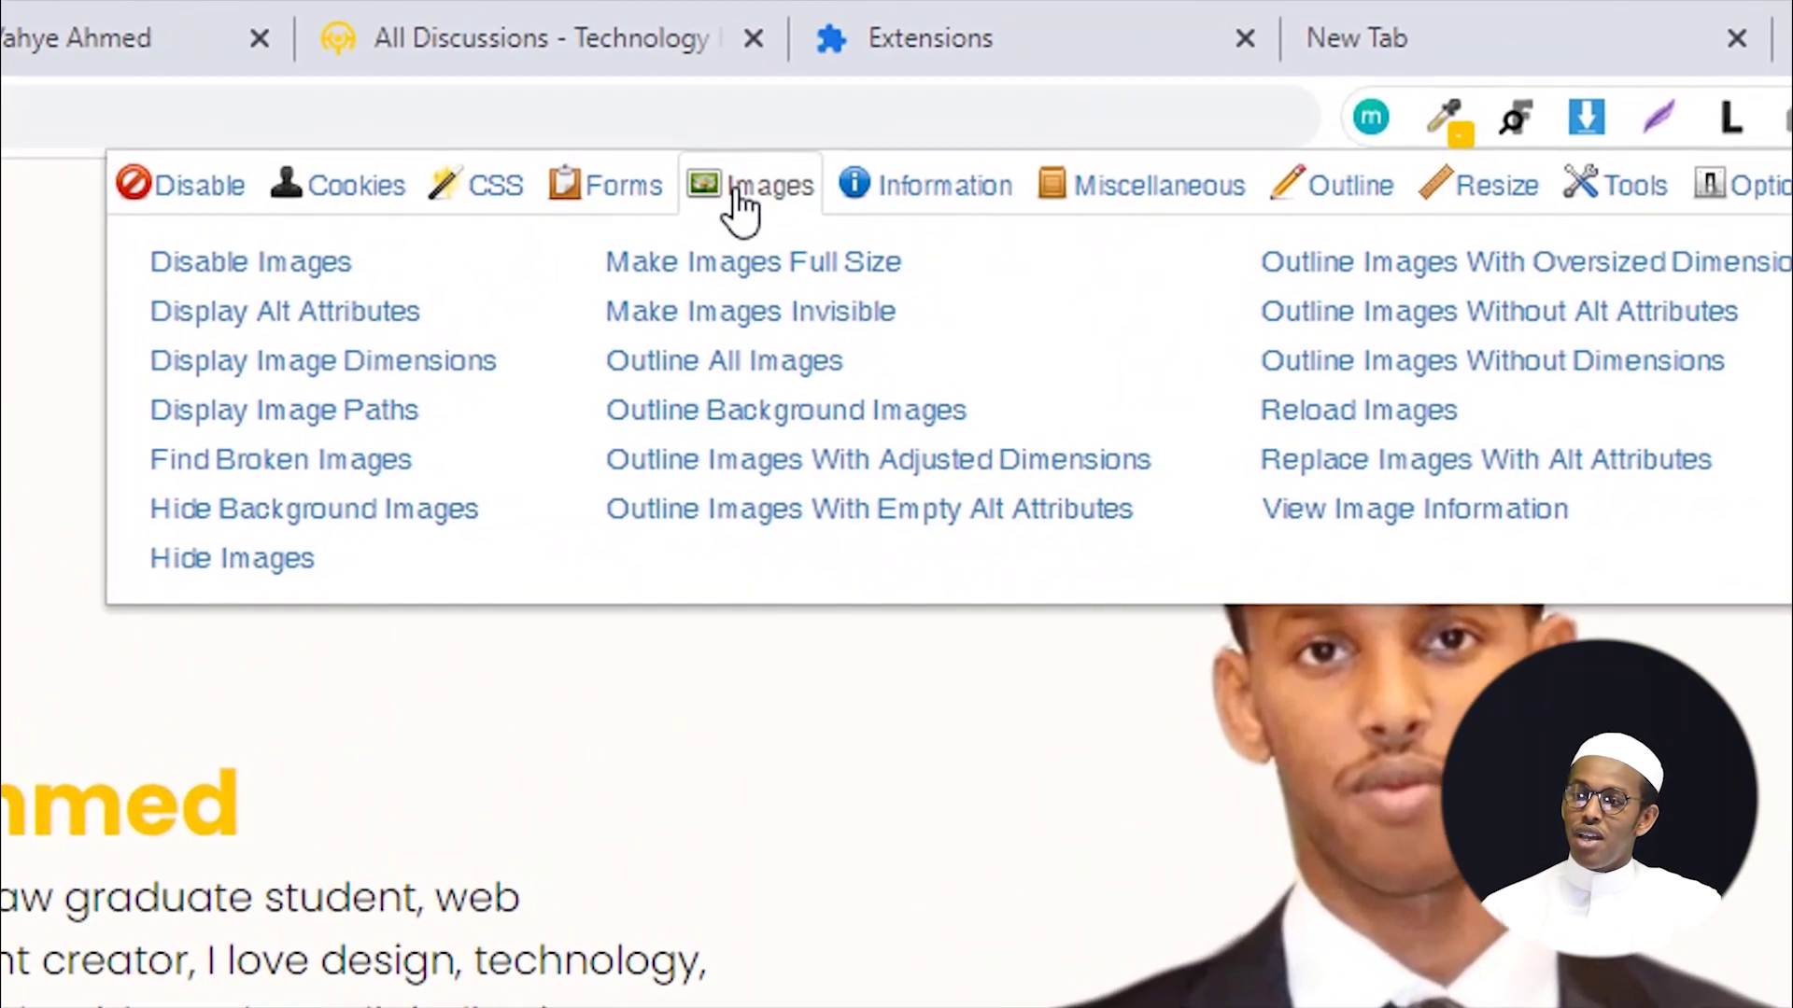
left_click(1416, 537)
scroll(412, 532, "down", 10)
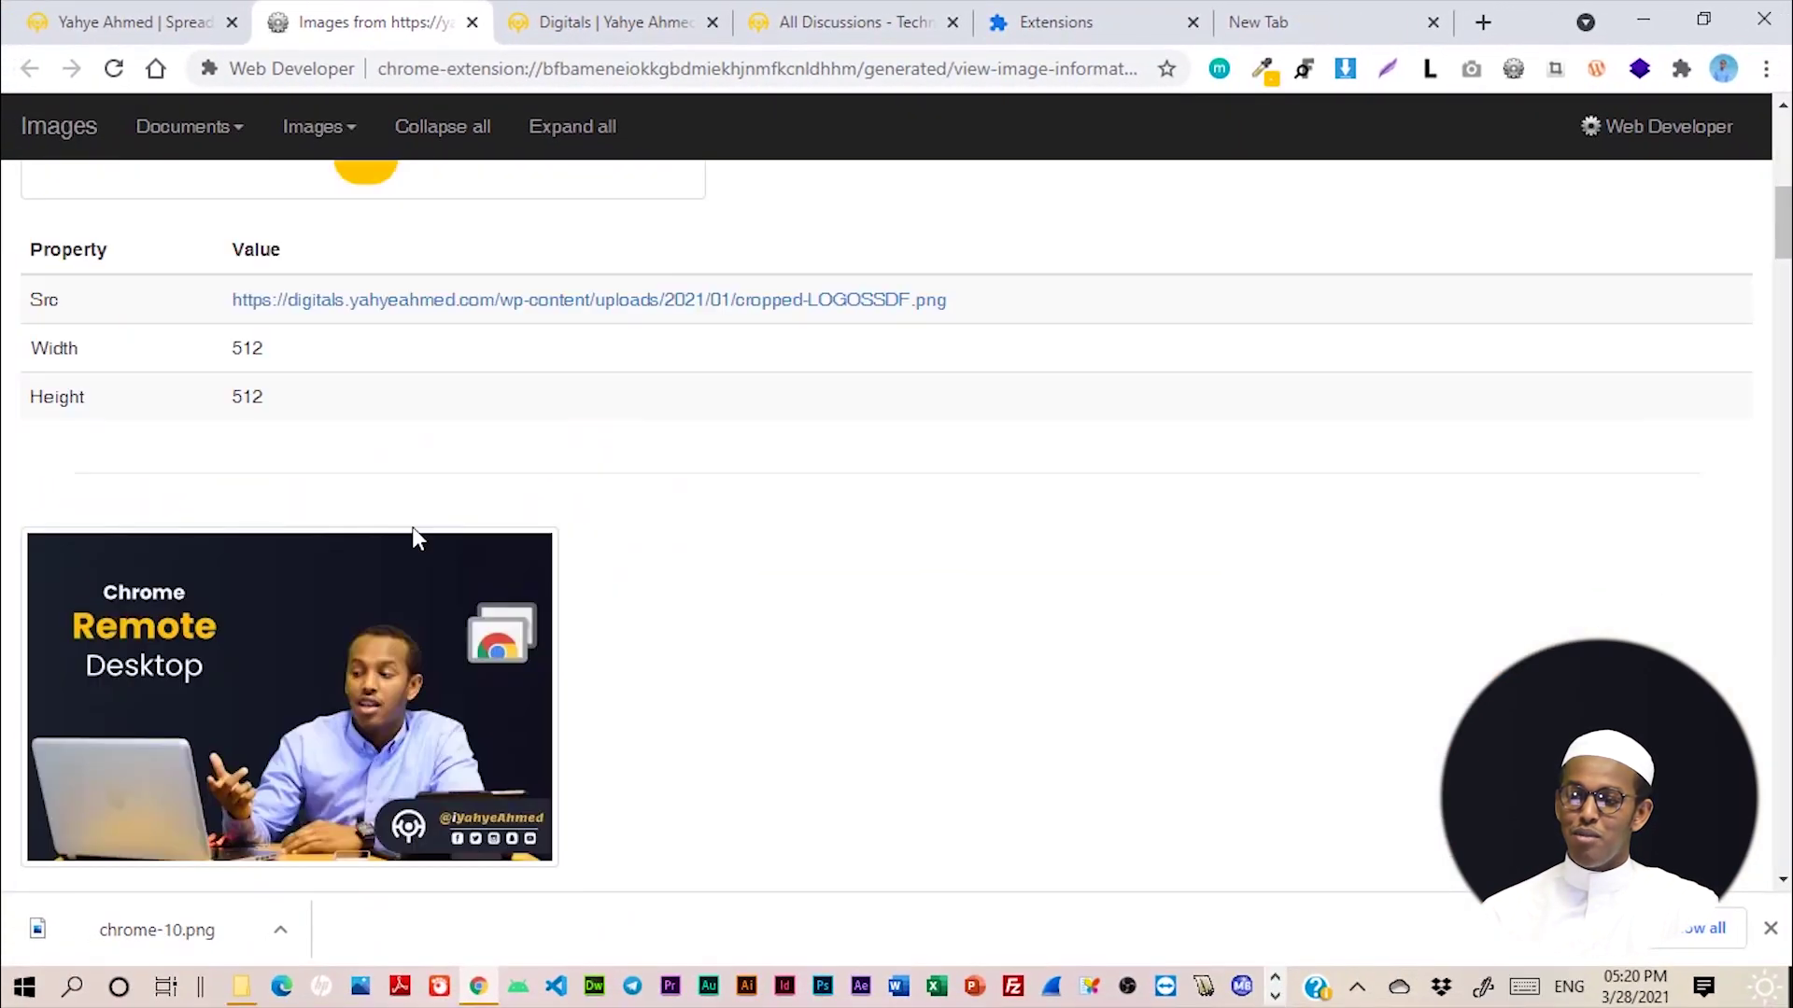
scroll(355, 574, "up", 10)
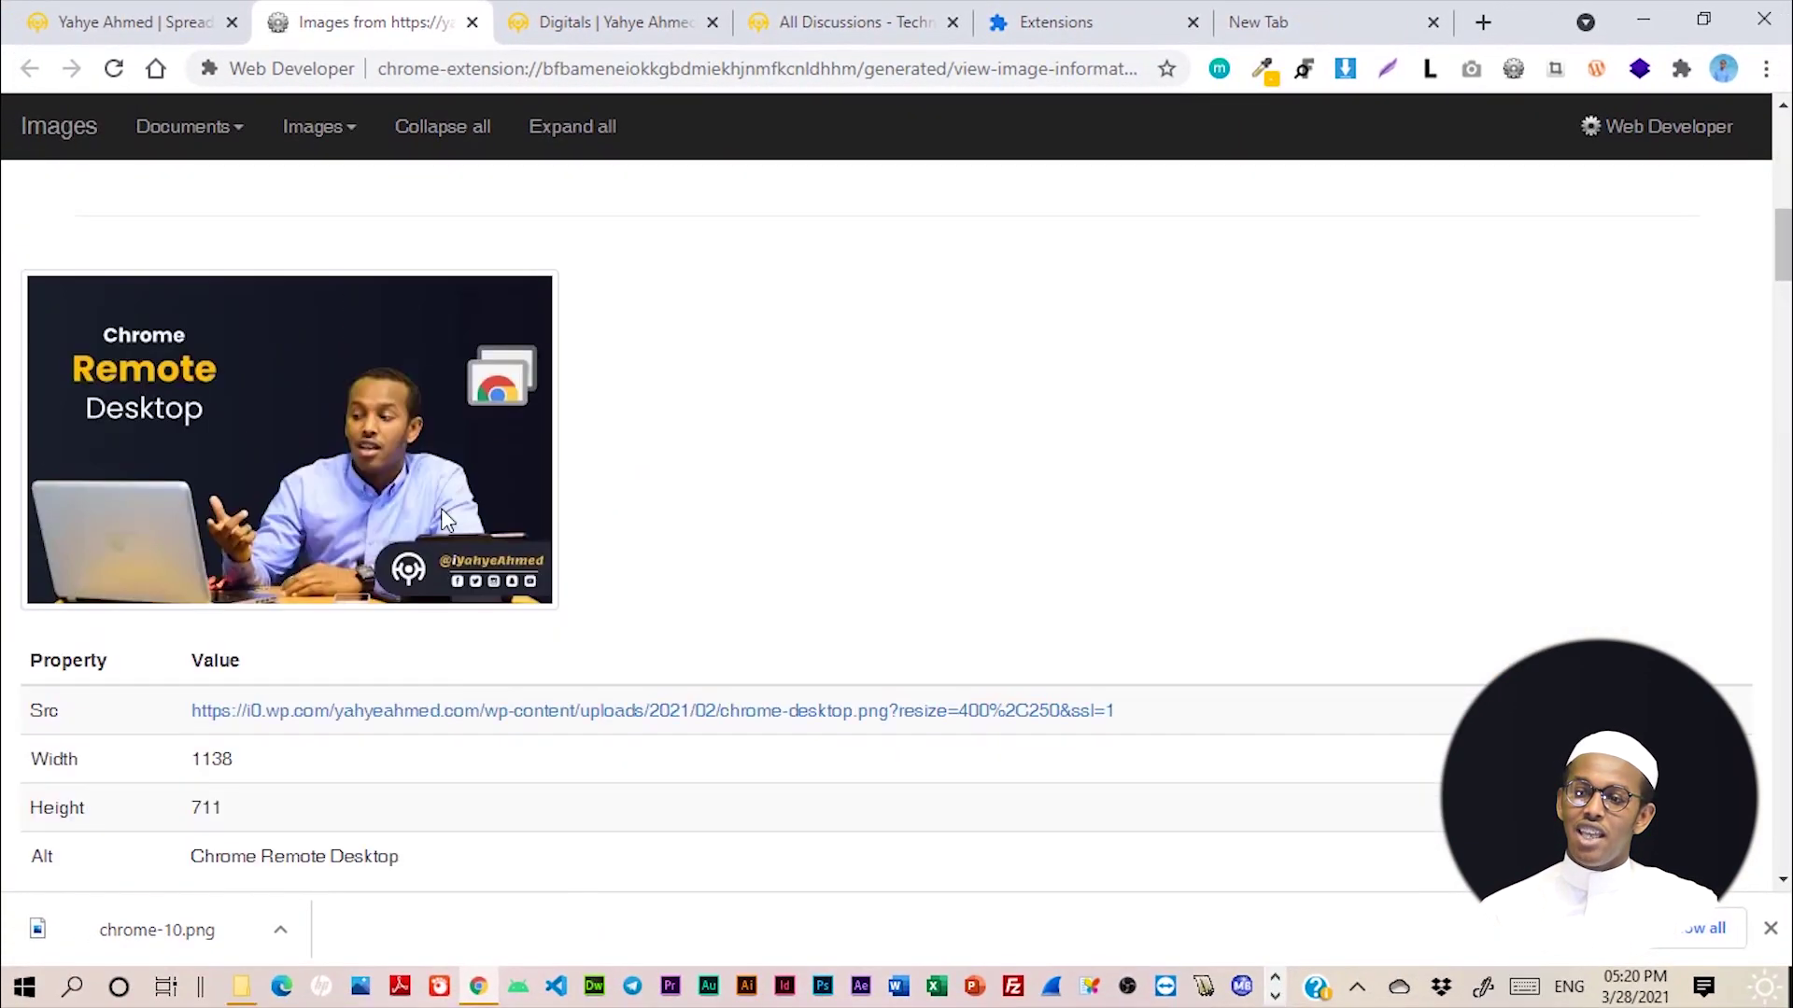
left_click(473, 22)
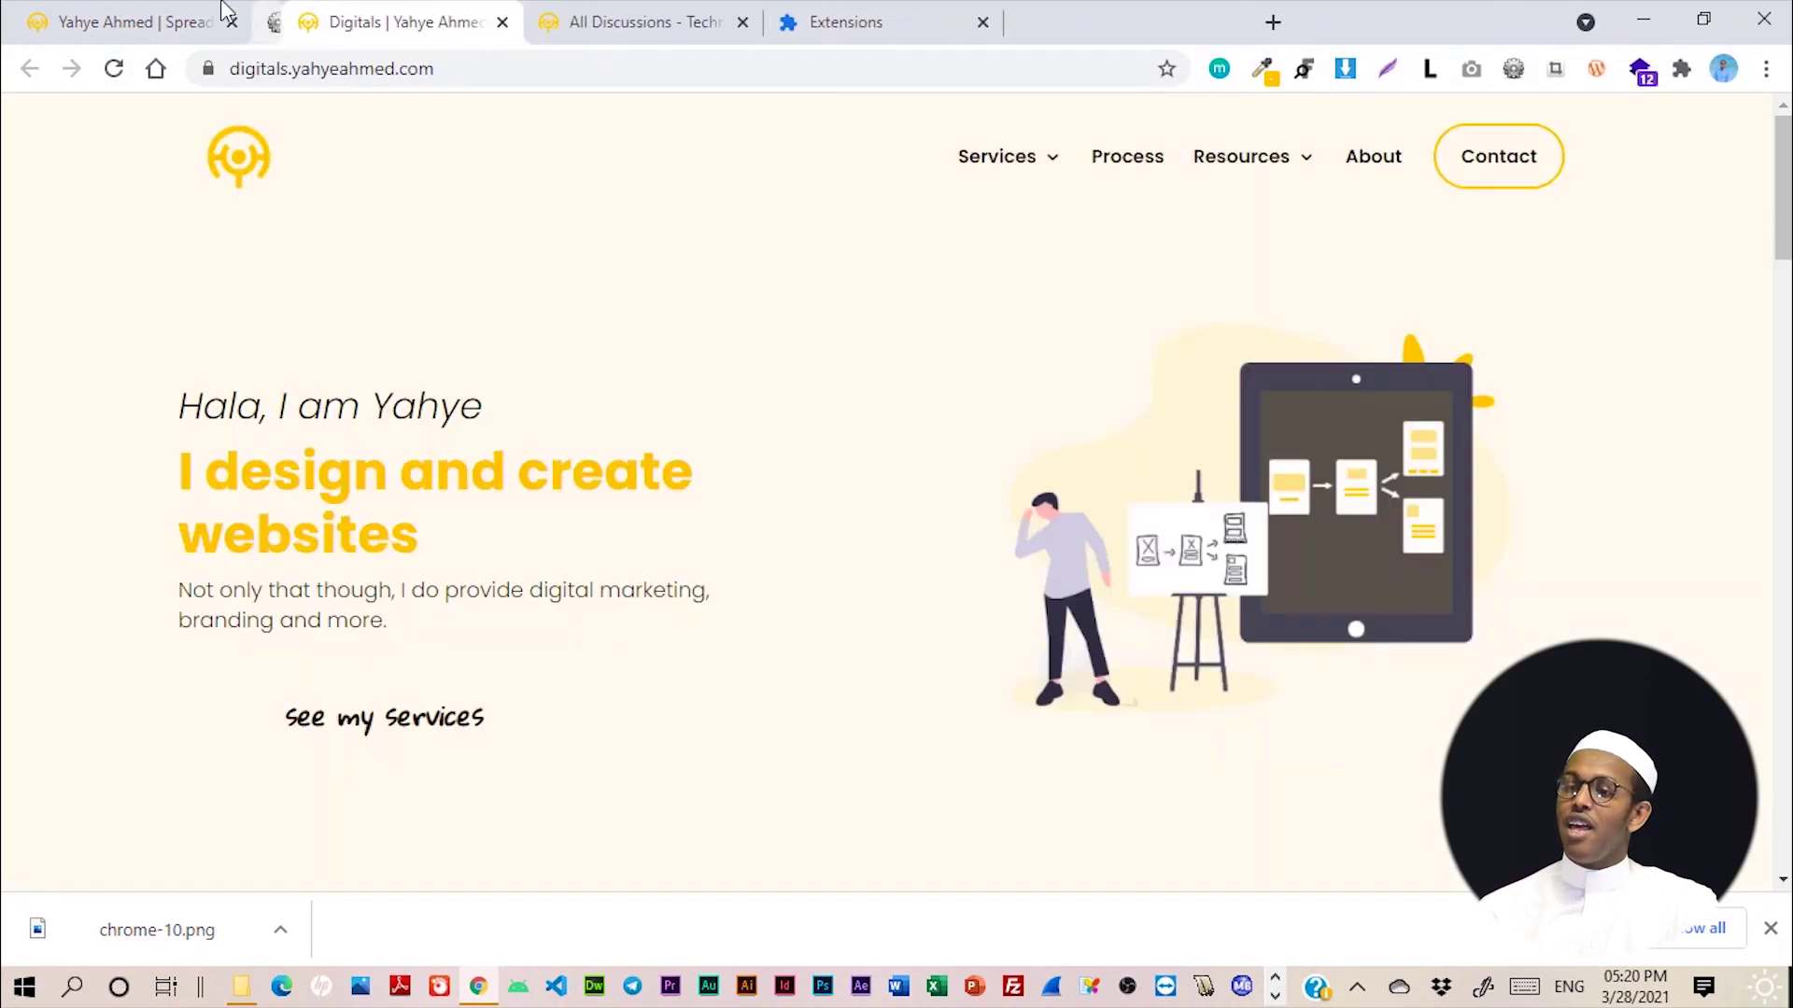
Step: View Web Developer's JavaScript report for the Digitals page and look through the listed code
left_click(1512, 69)
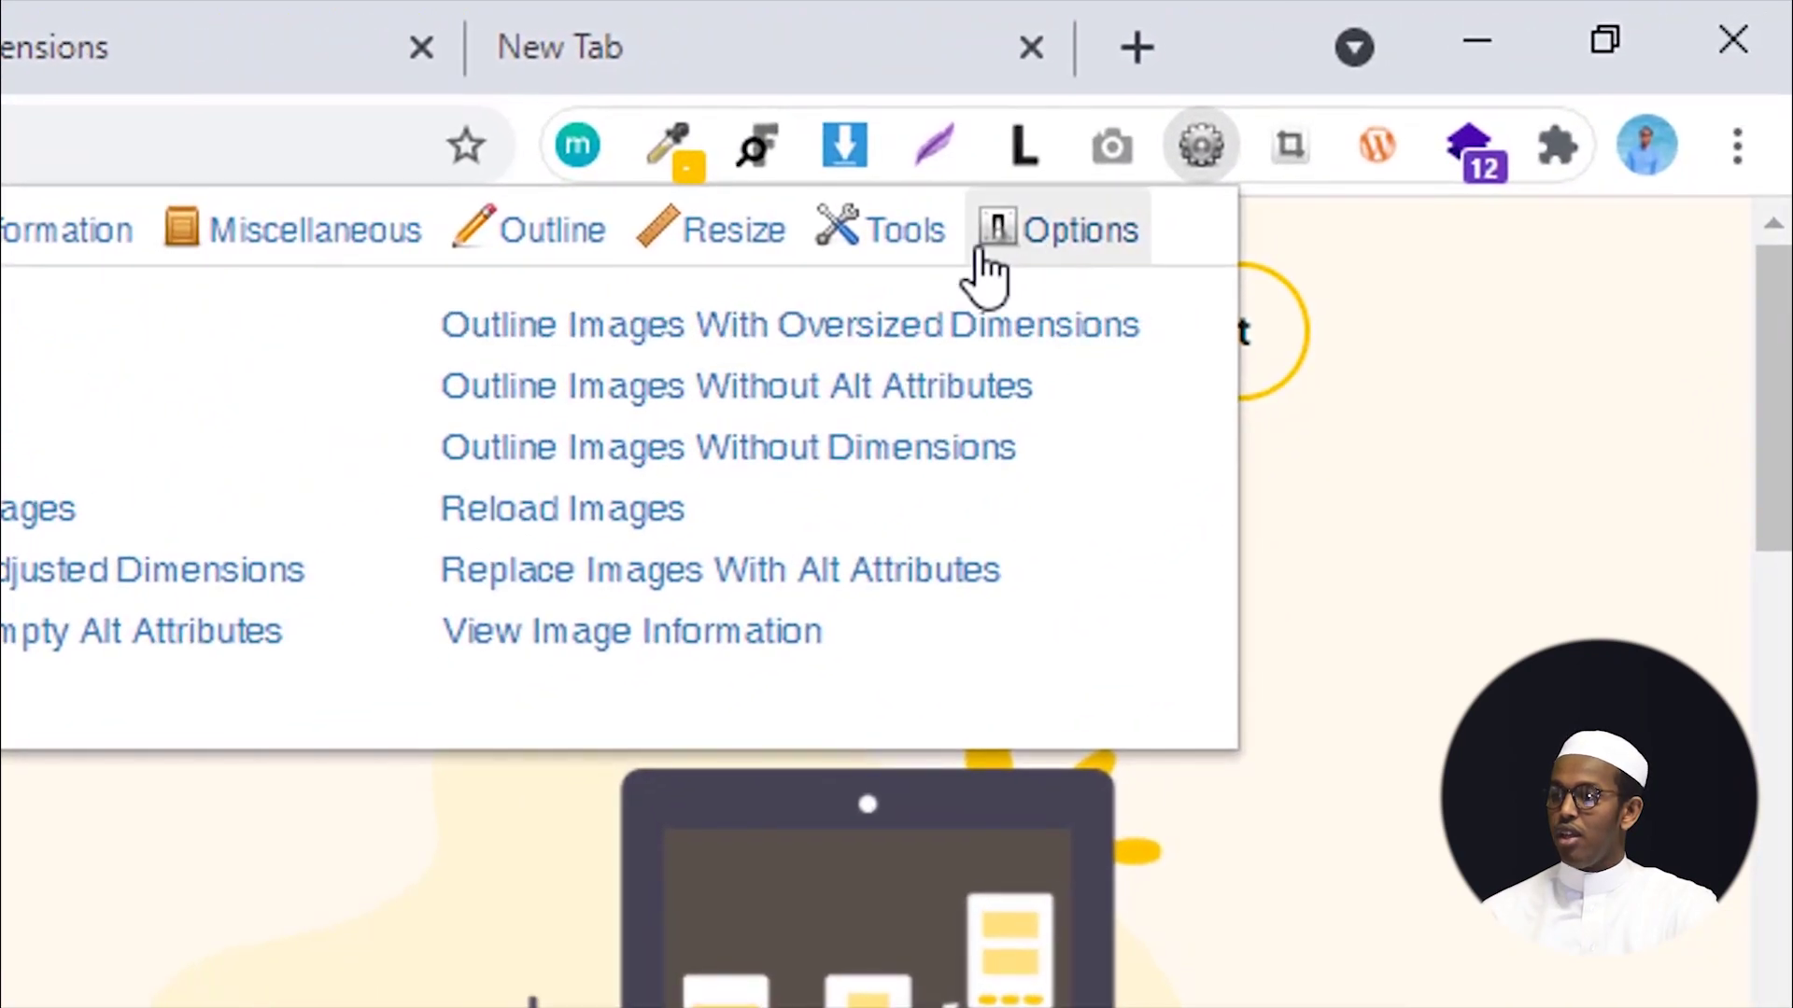
left_click(1365, 108)
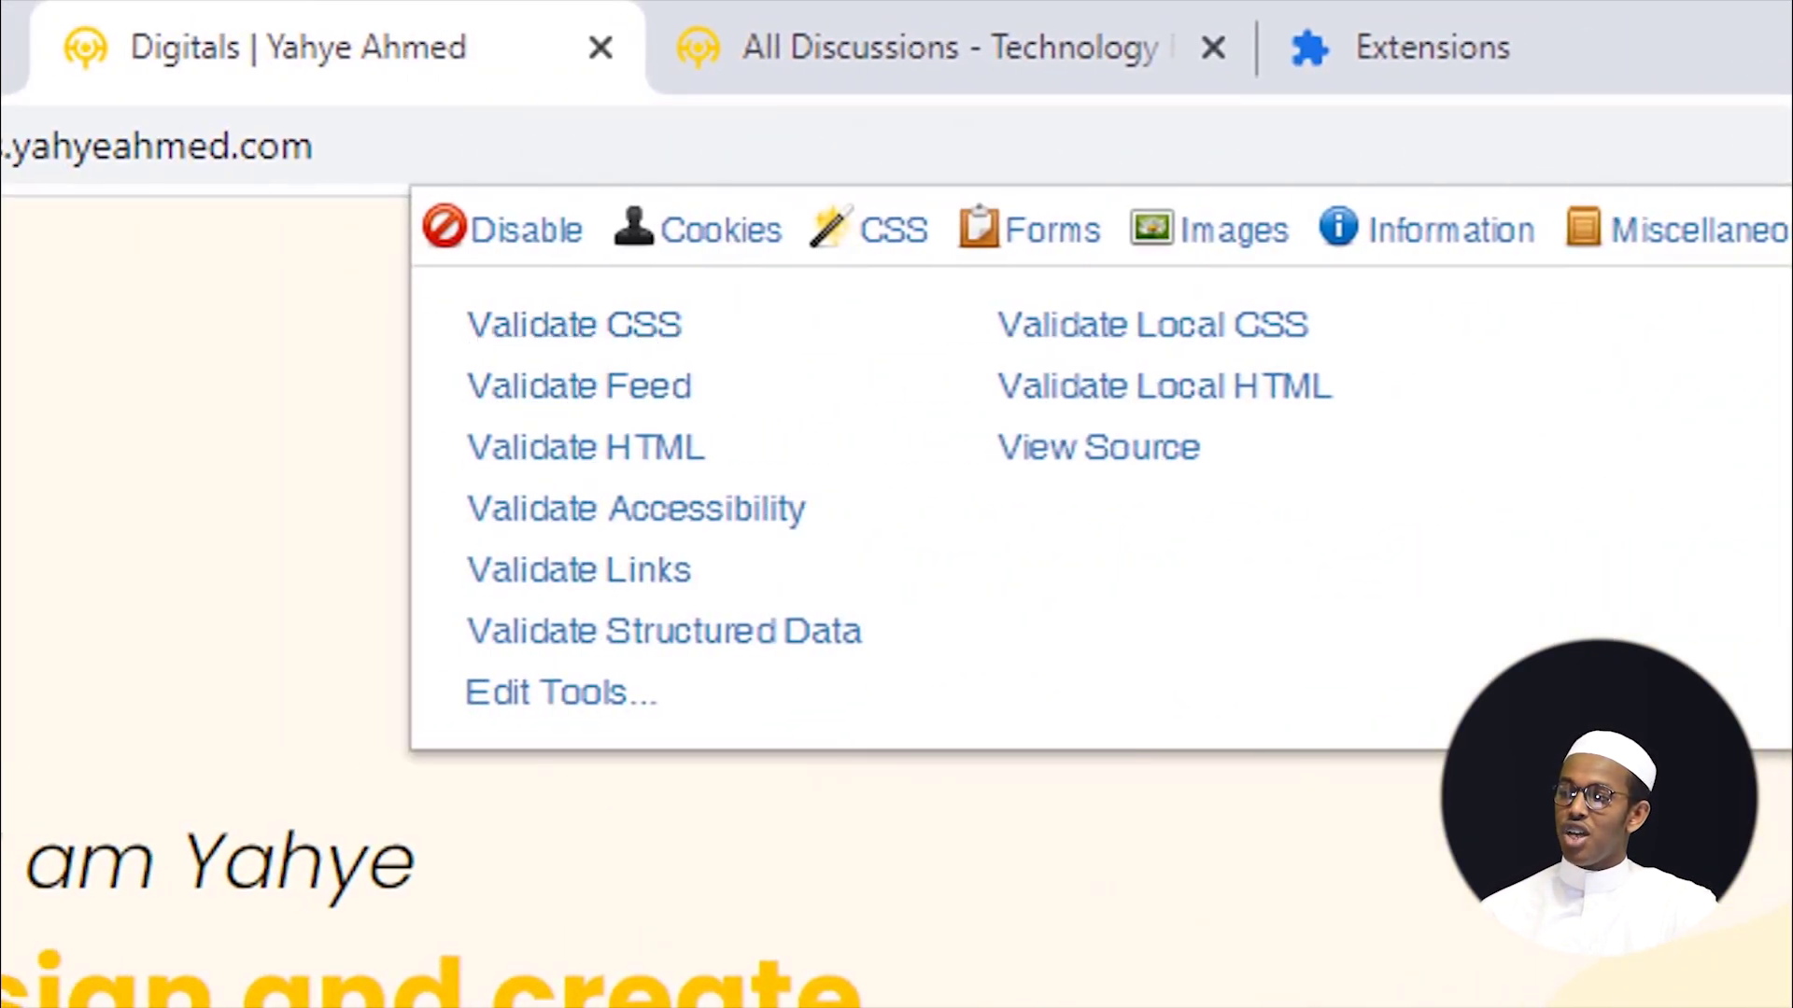
left_click(1680, 230)
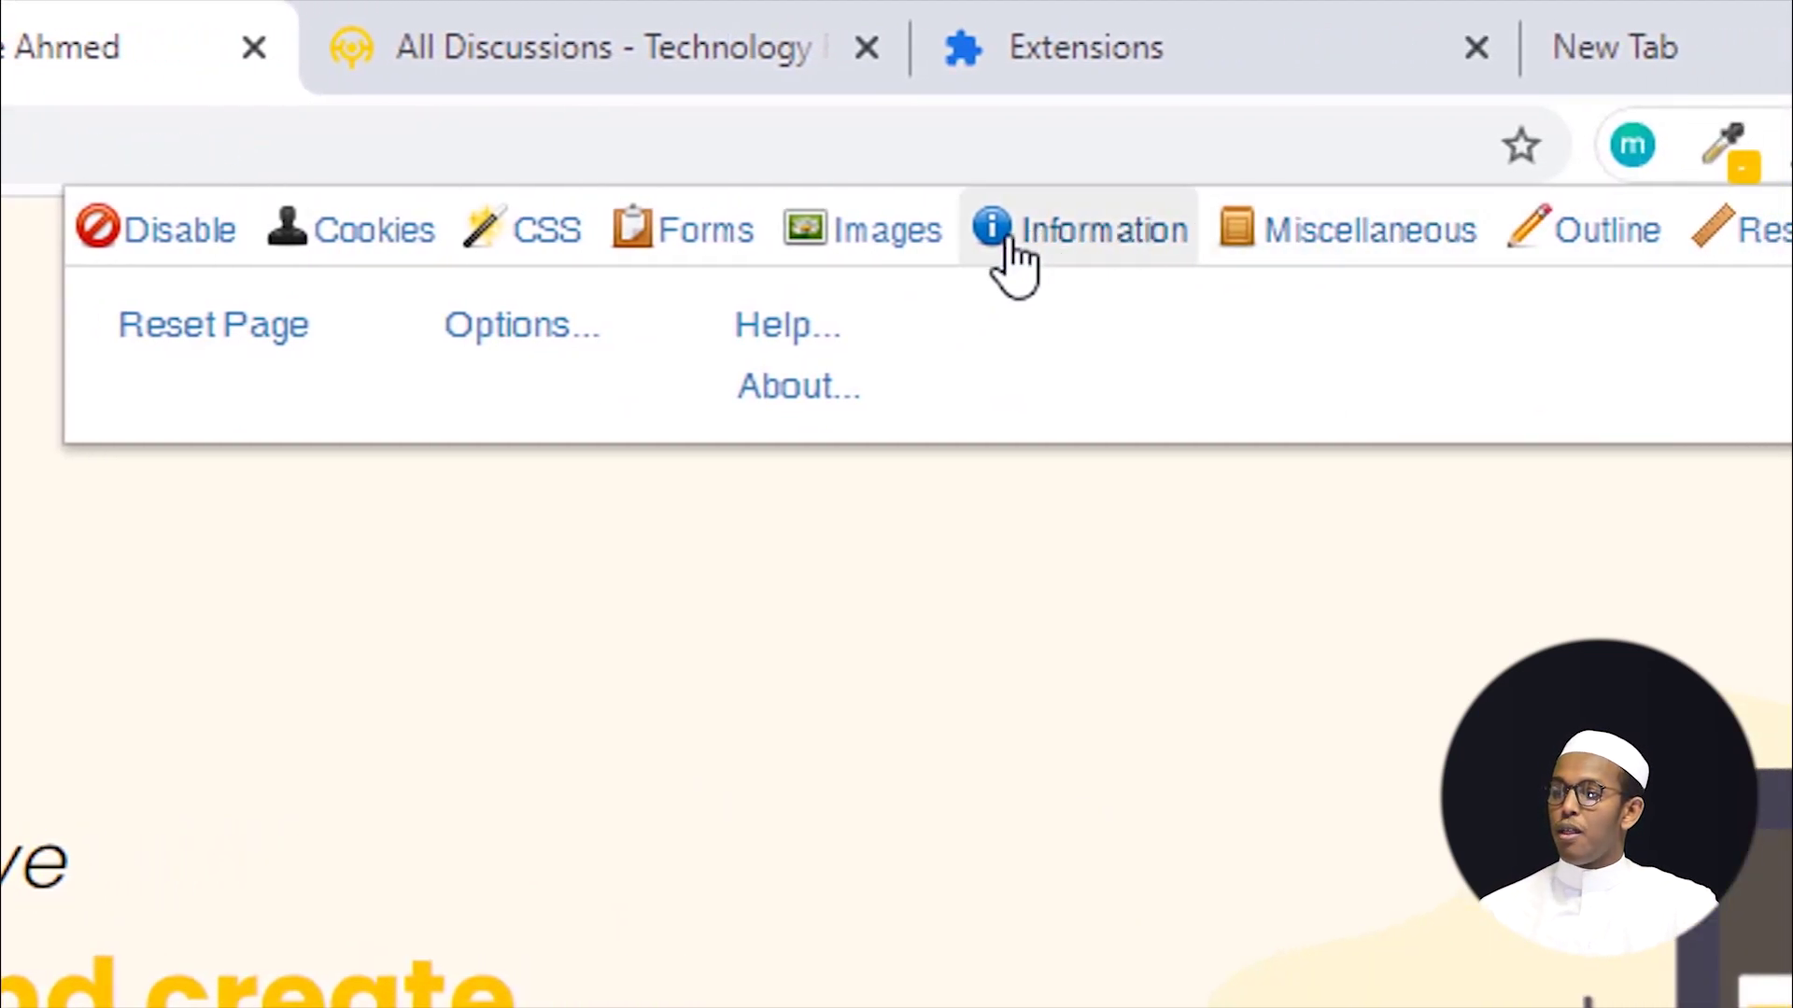
left_click(1041, 243)
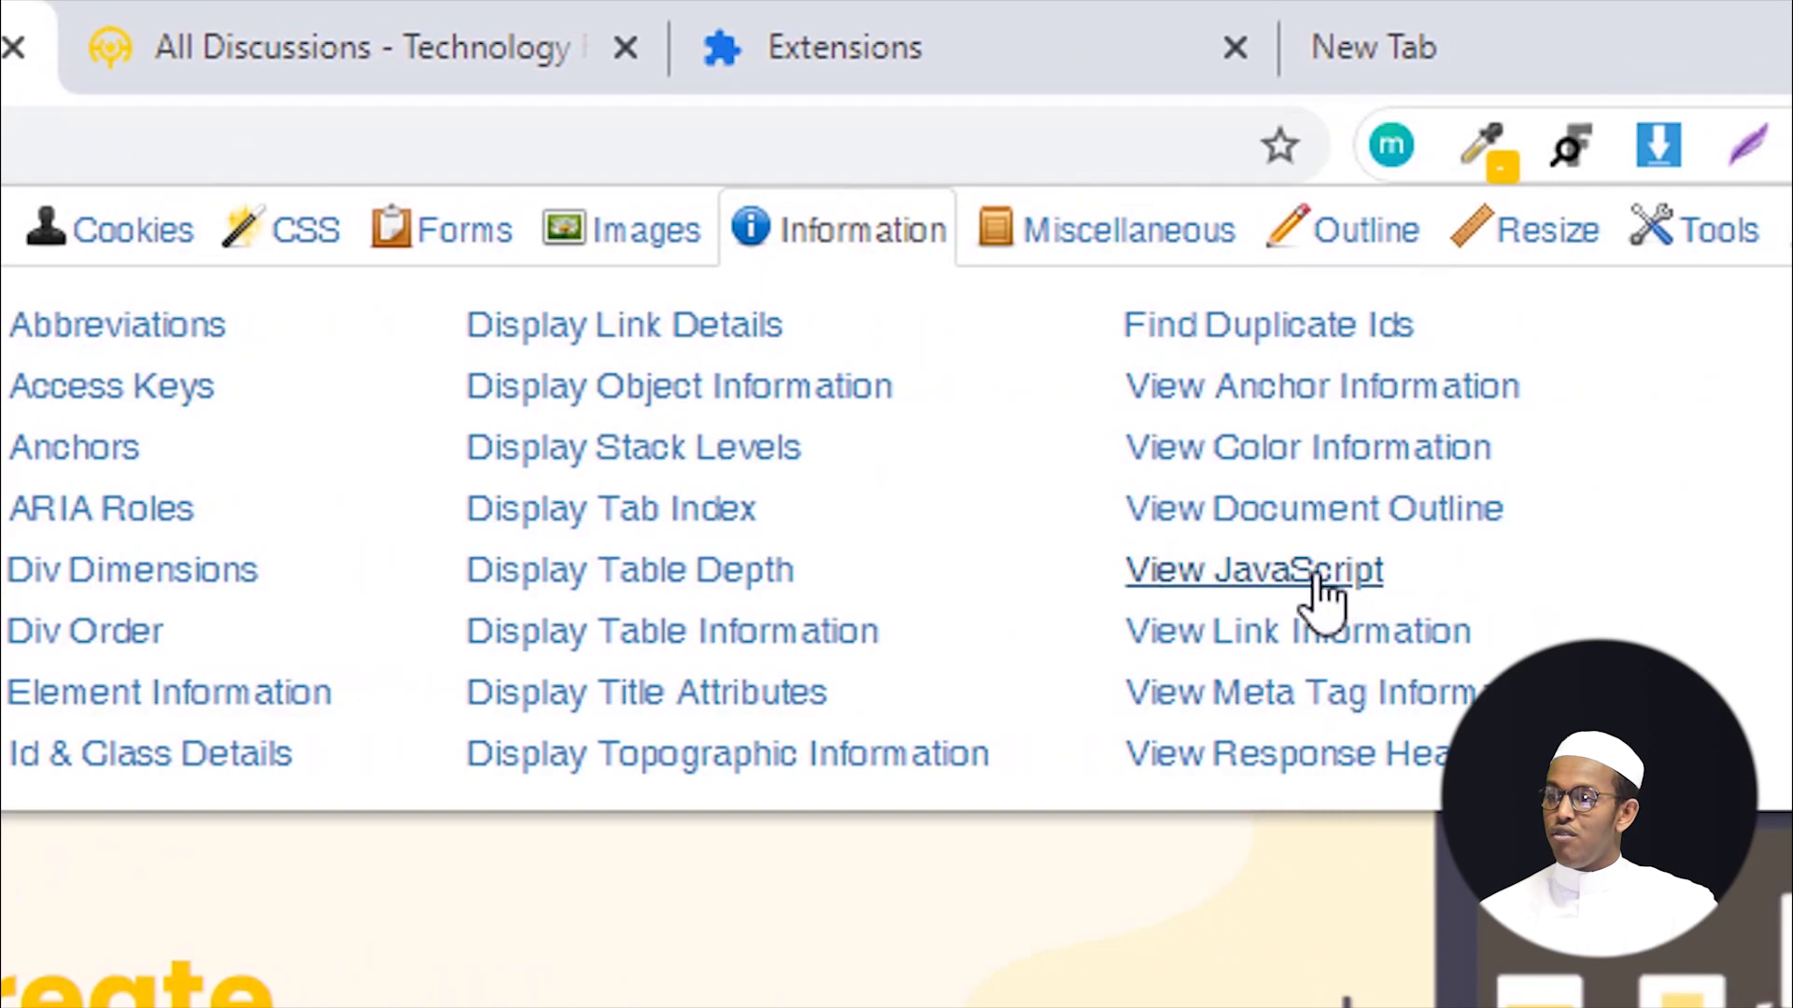
left_click(1258, 588)
scroll(446, 461, "down", 10)
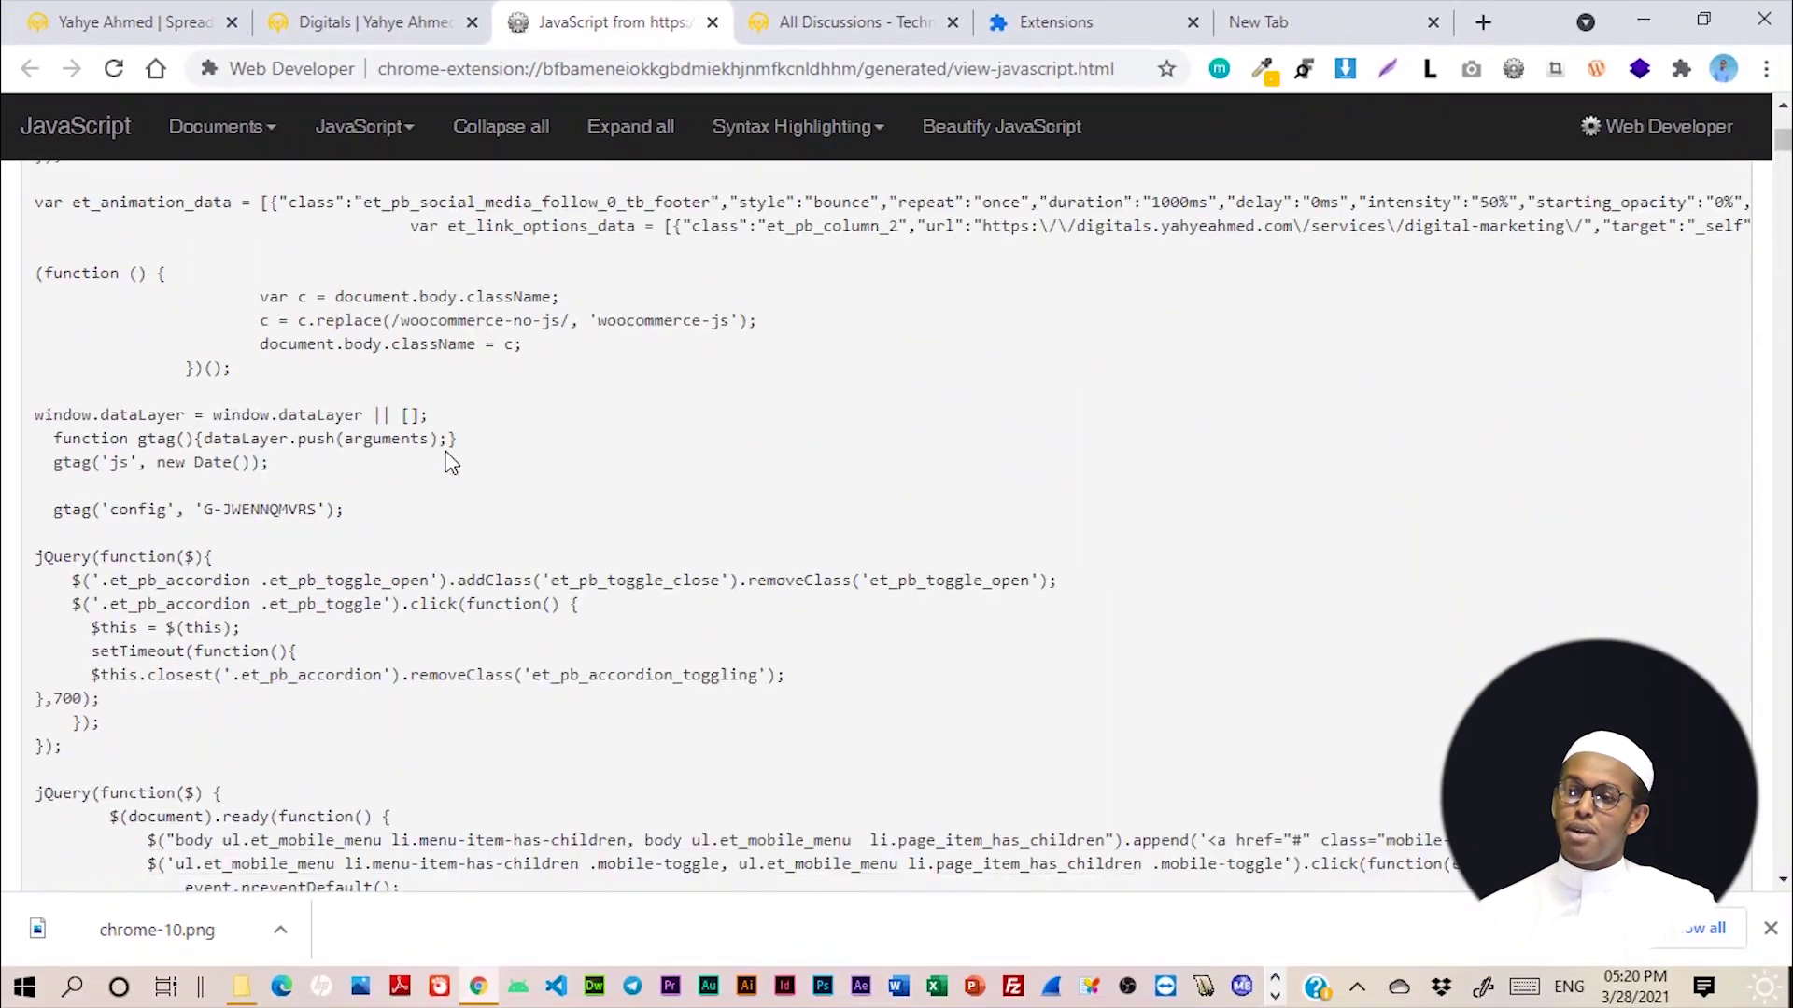
scroll(449, 460, "down", 15)
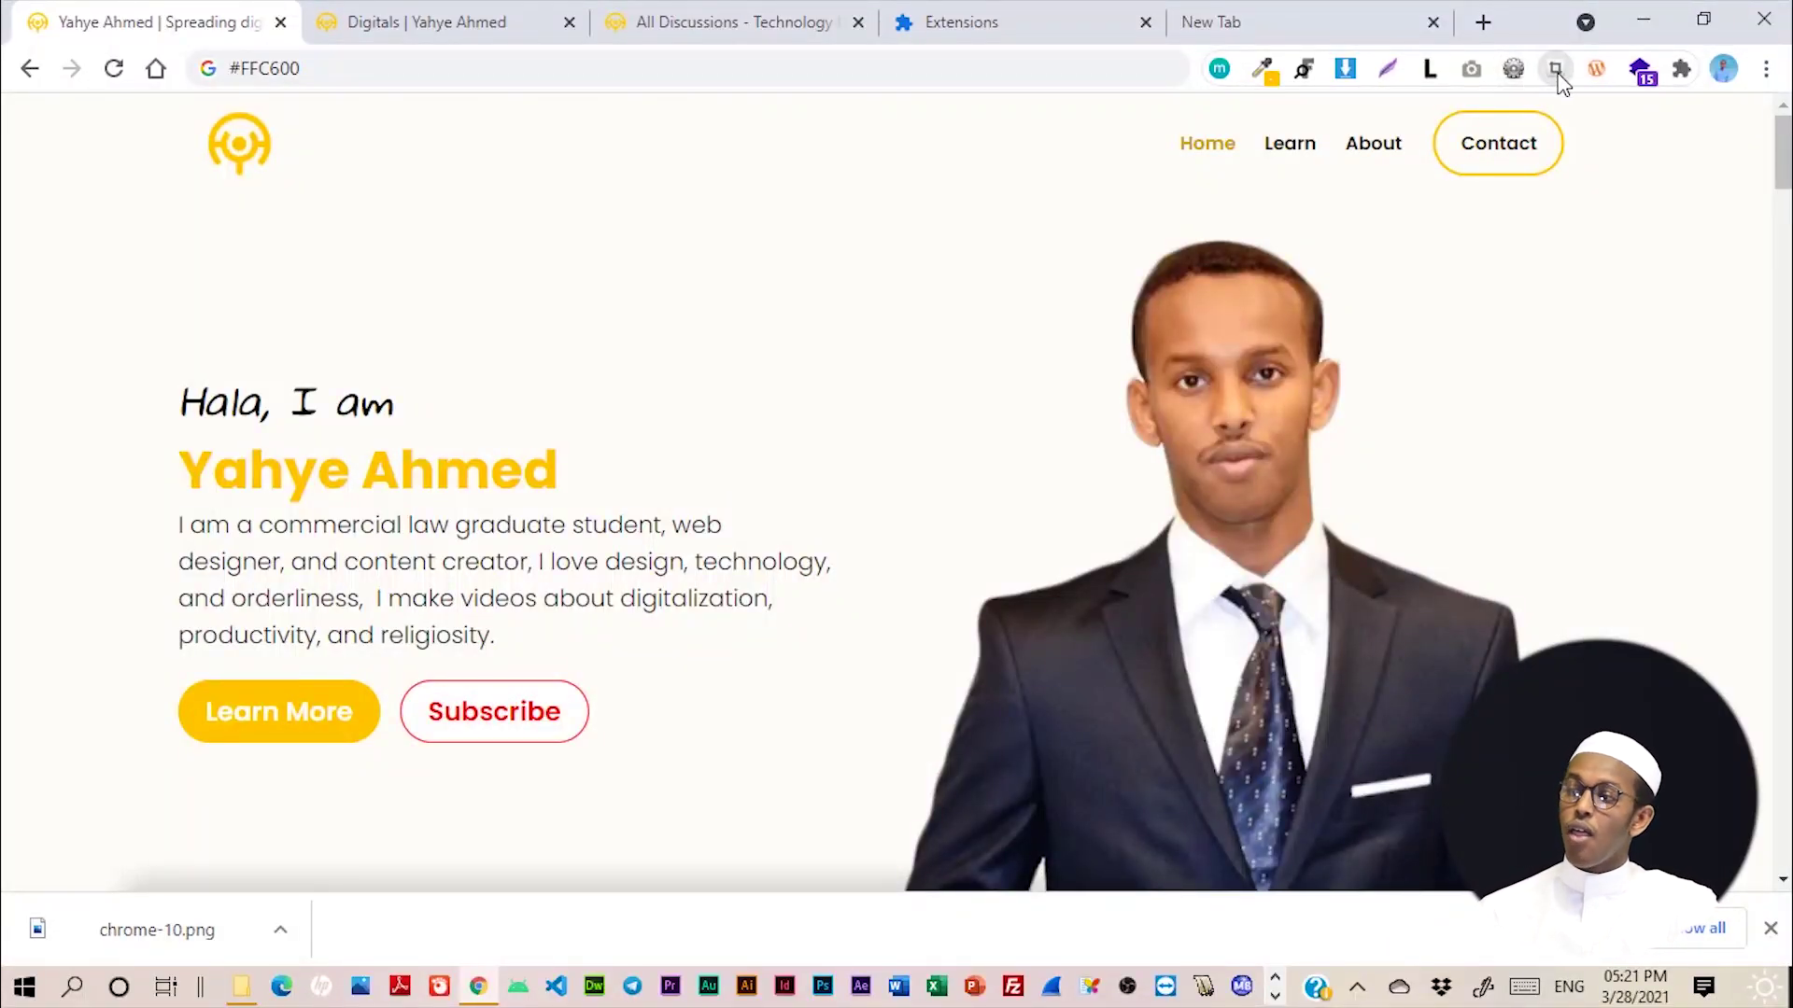
Step: Start the page ruler on the personal site's home page and measure an area about 492 by 498 px over the intro section
left_click(1559, 78)
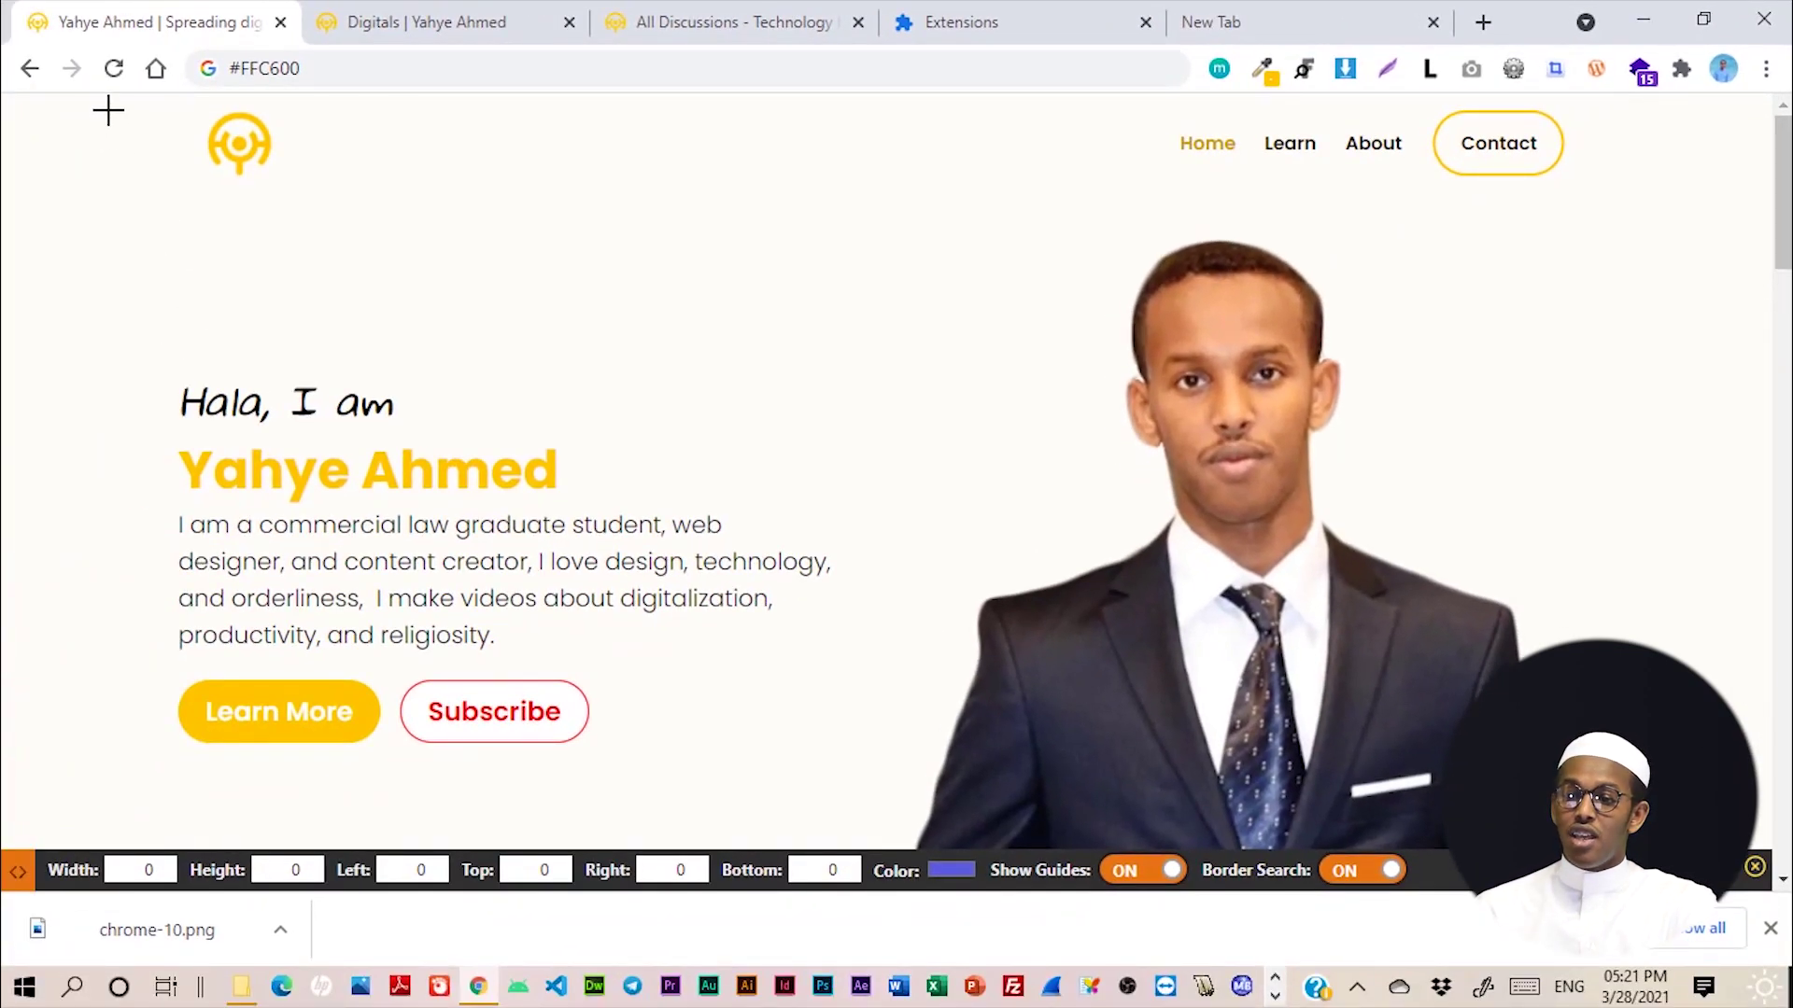
left_click_drag(109, 110, 753, 764)
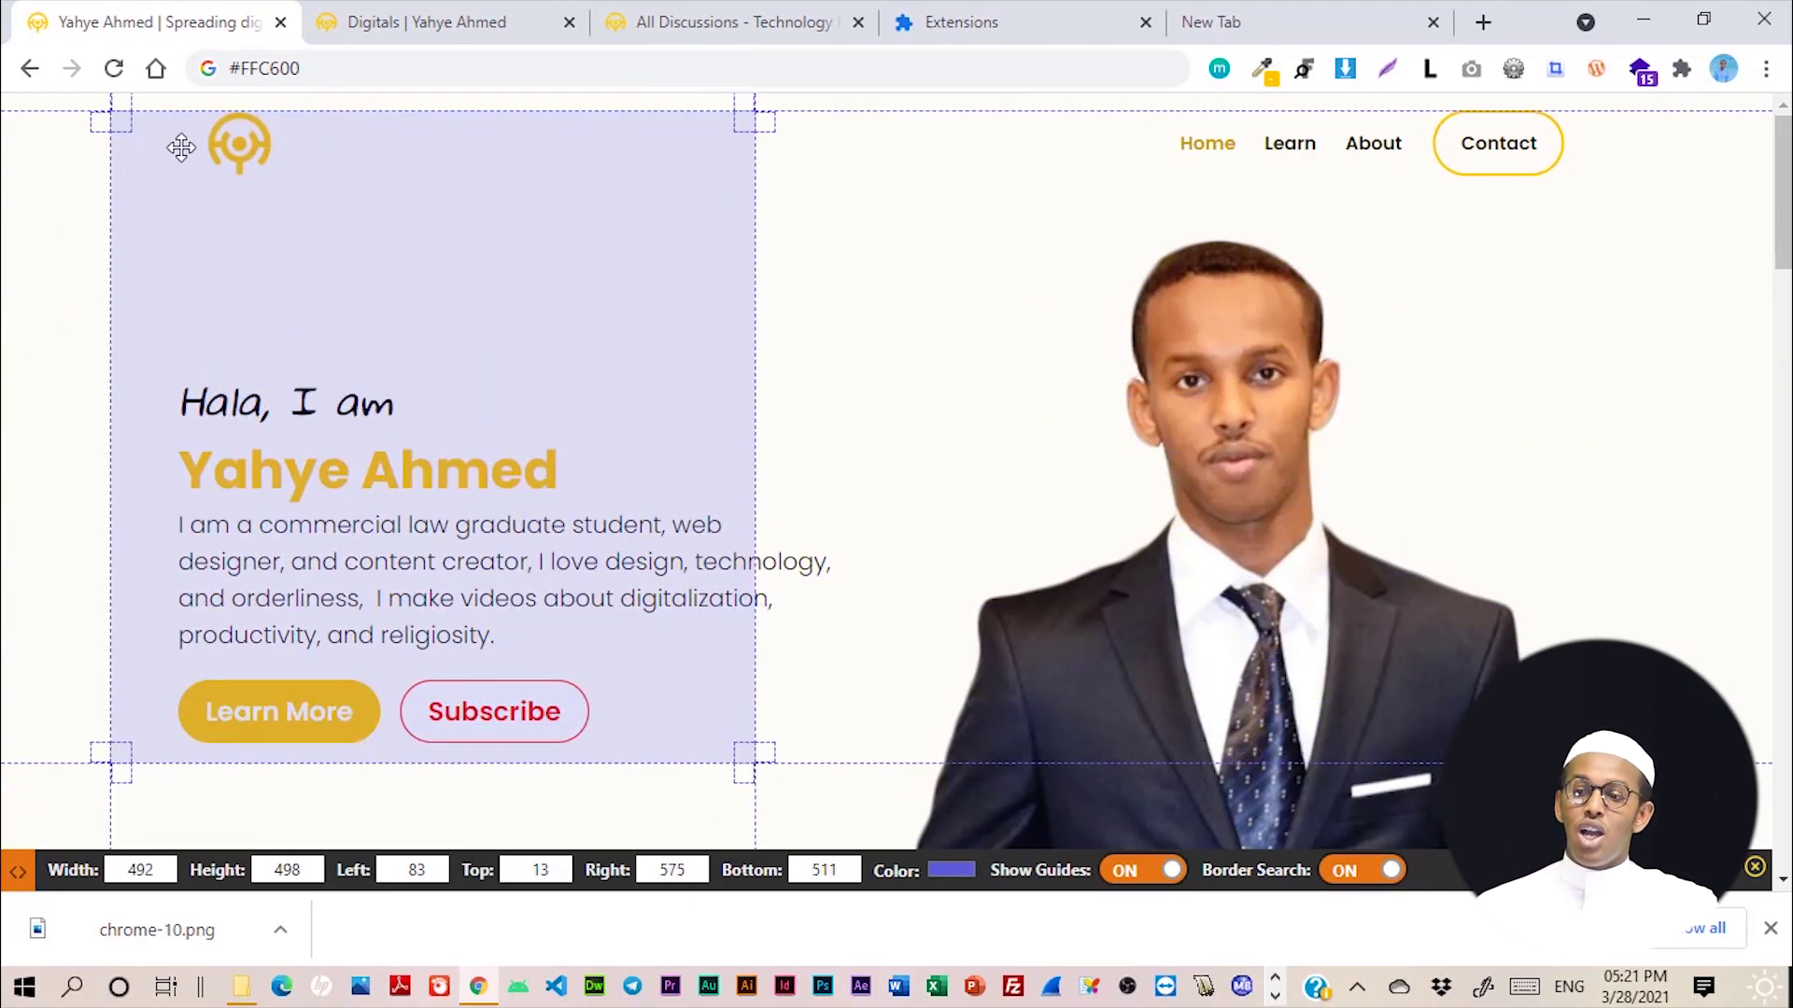
left_click(836, 161)
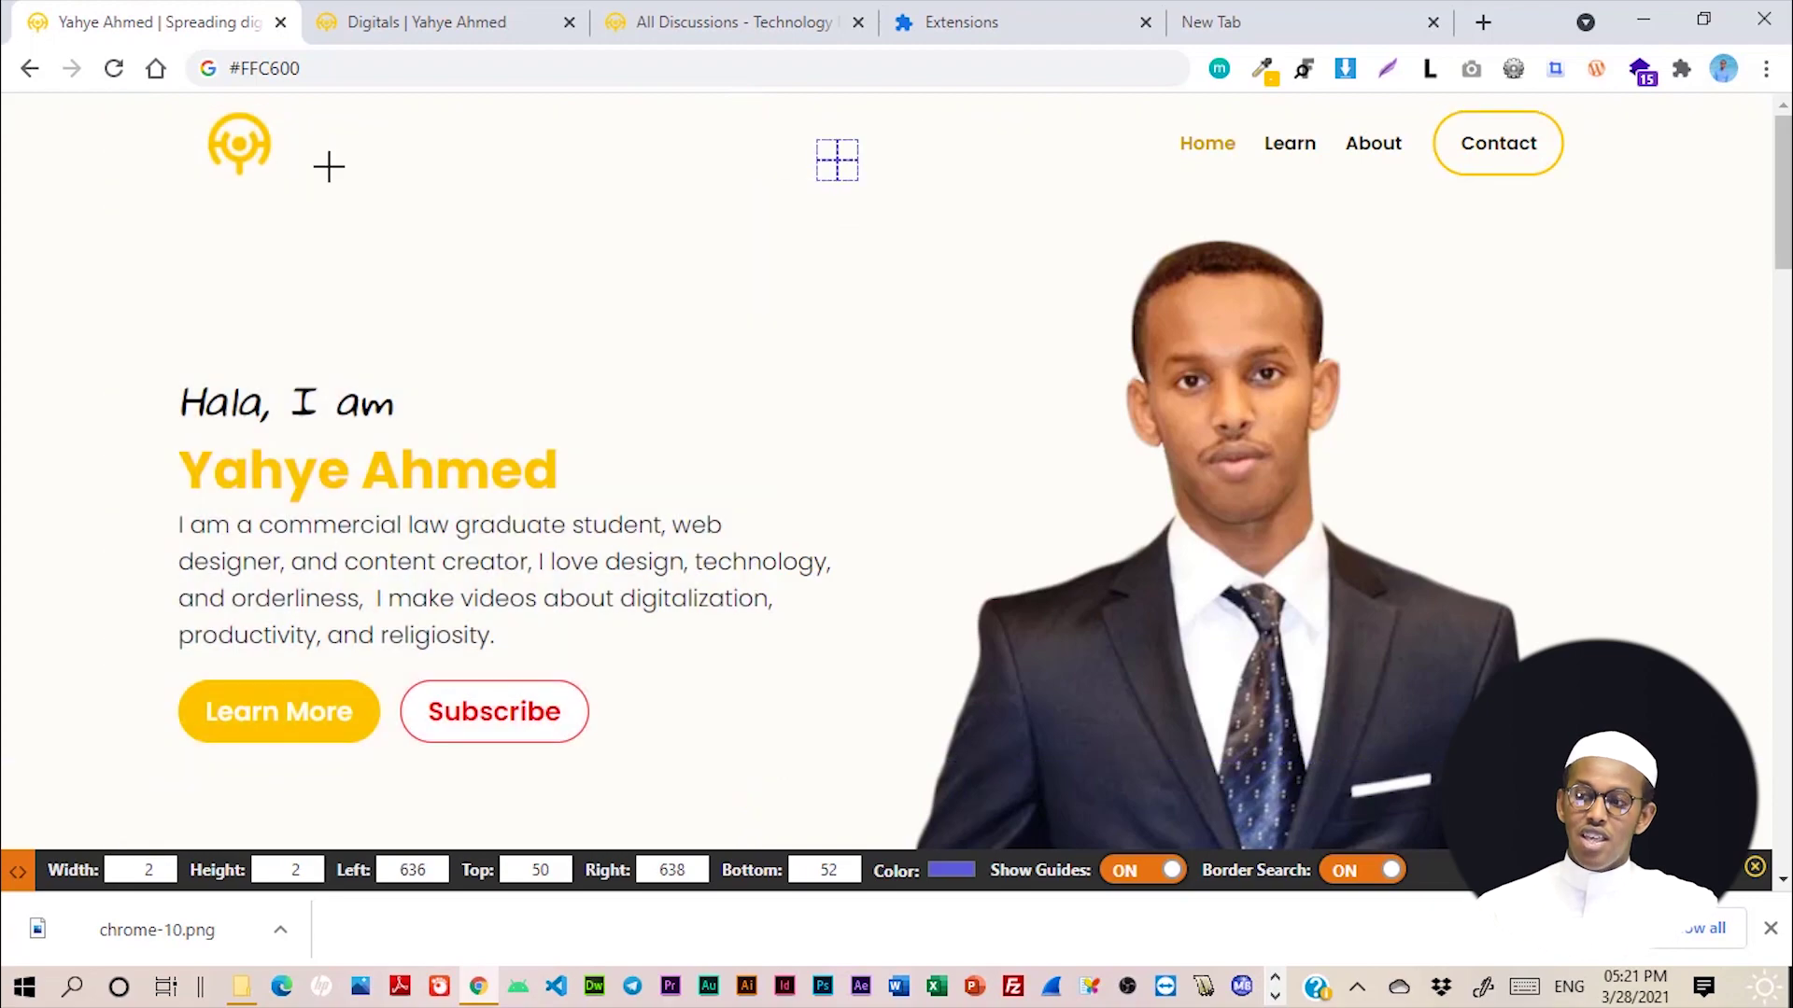
Step: Measure an area about 404 by 509 px around the logo and intro text, and compare its guides with the service cards
left_click_drag(175, 108, 707, 773)
scroll(220, 440, "down", 18)
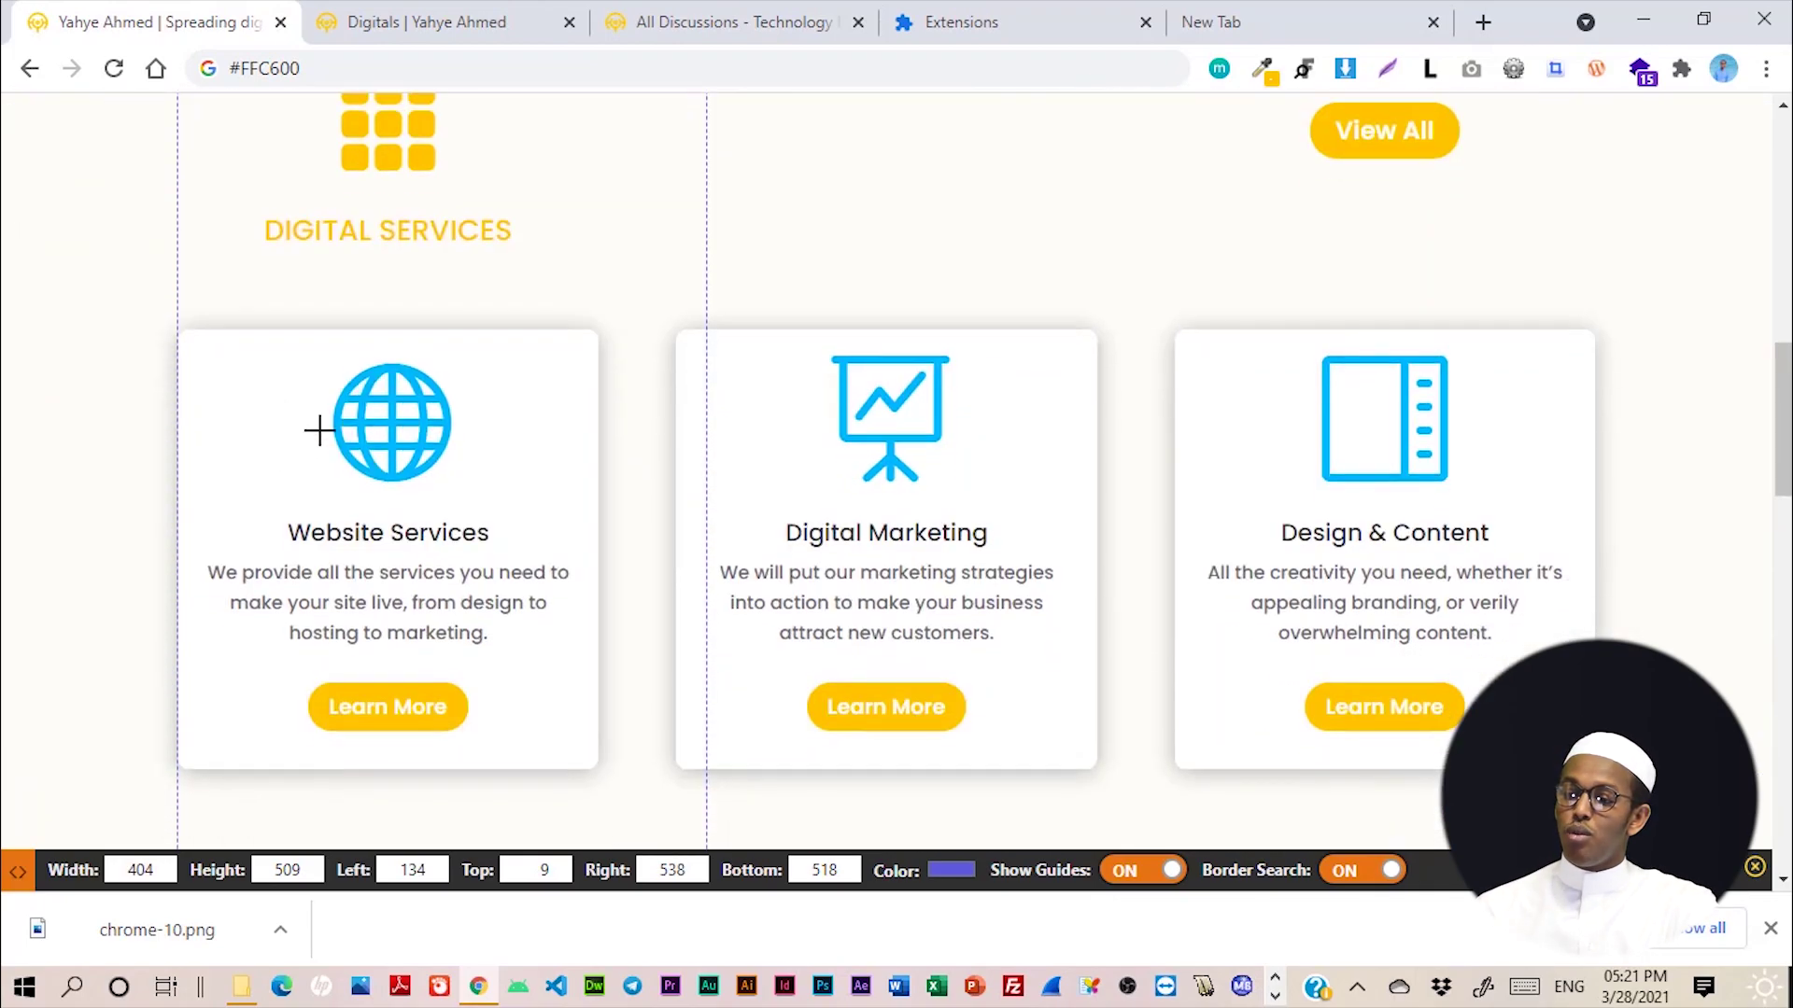
scroll(236, 444, "up", 7)
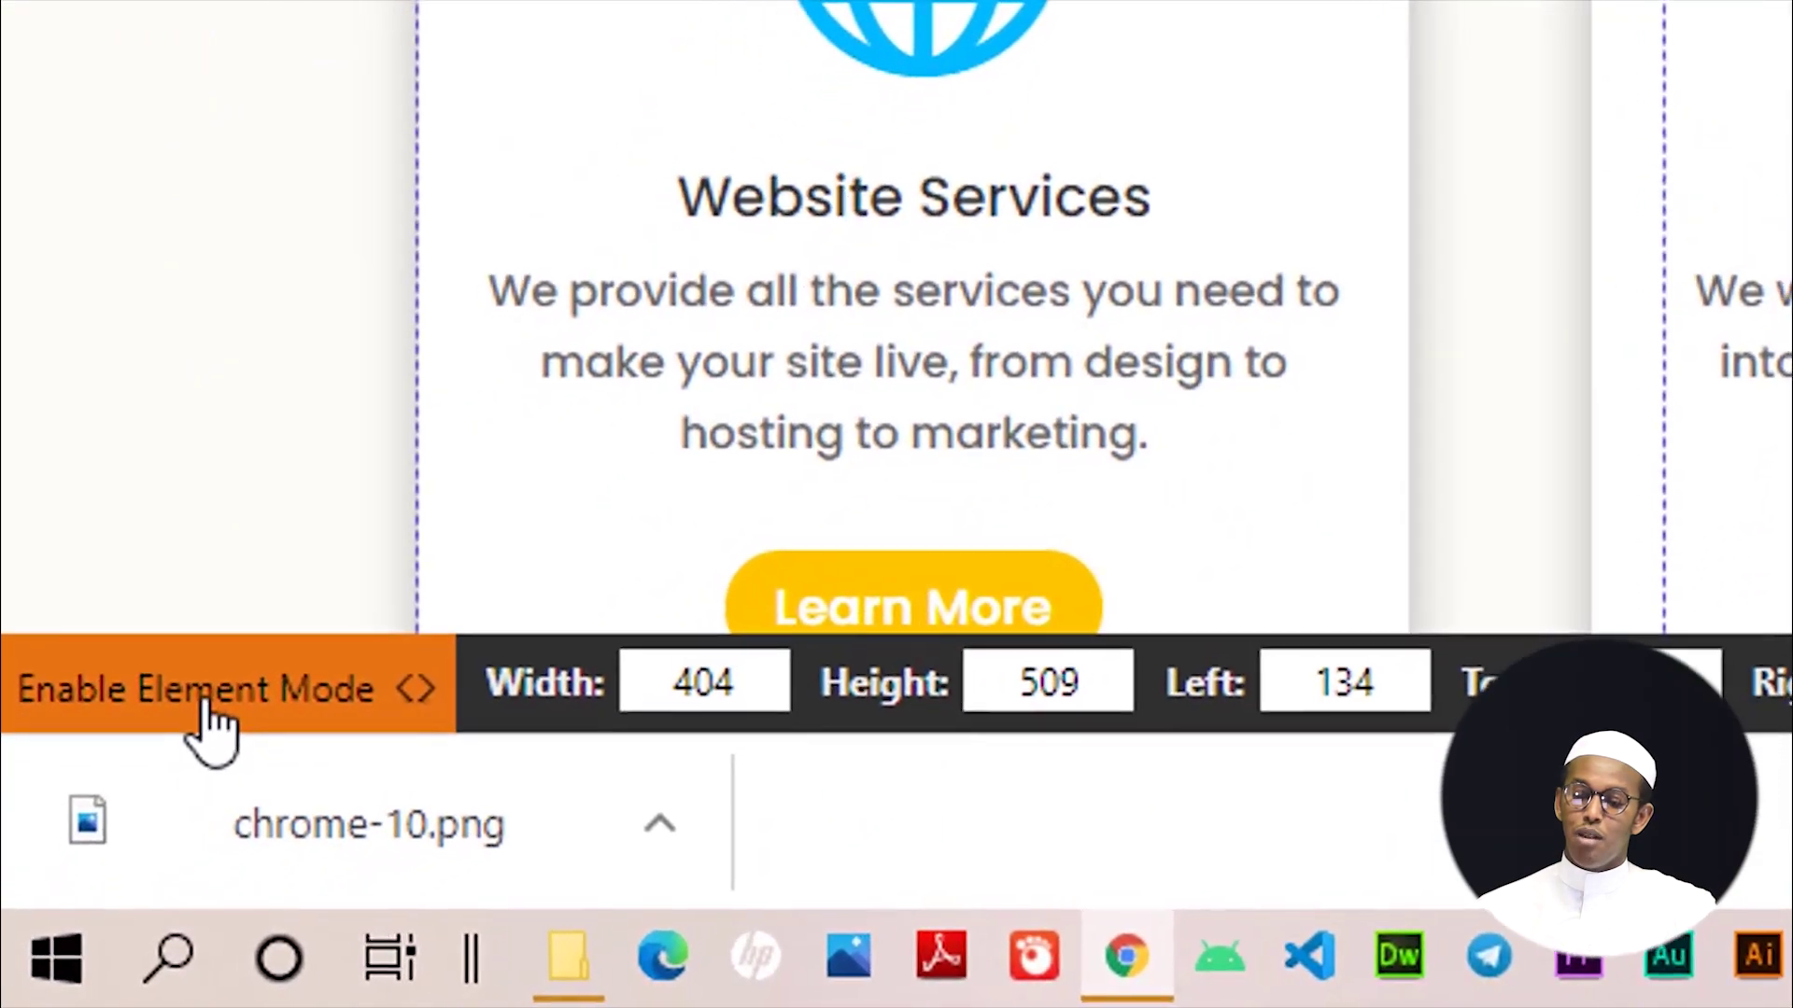
Step: Enable the ruler's element mode and inspect the dimensions of icons, sections and footer text across the home page
left_click(82, 877)
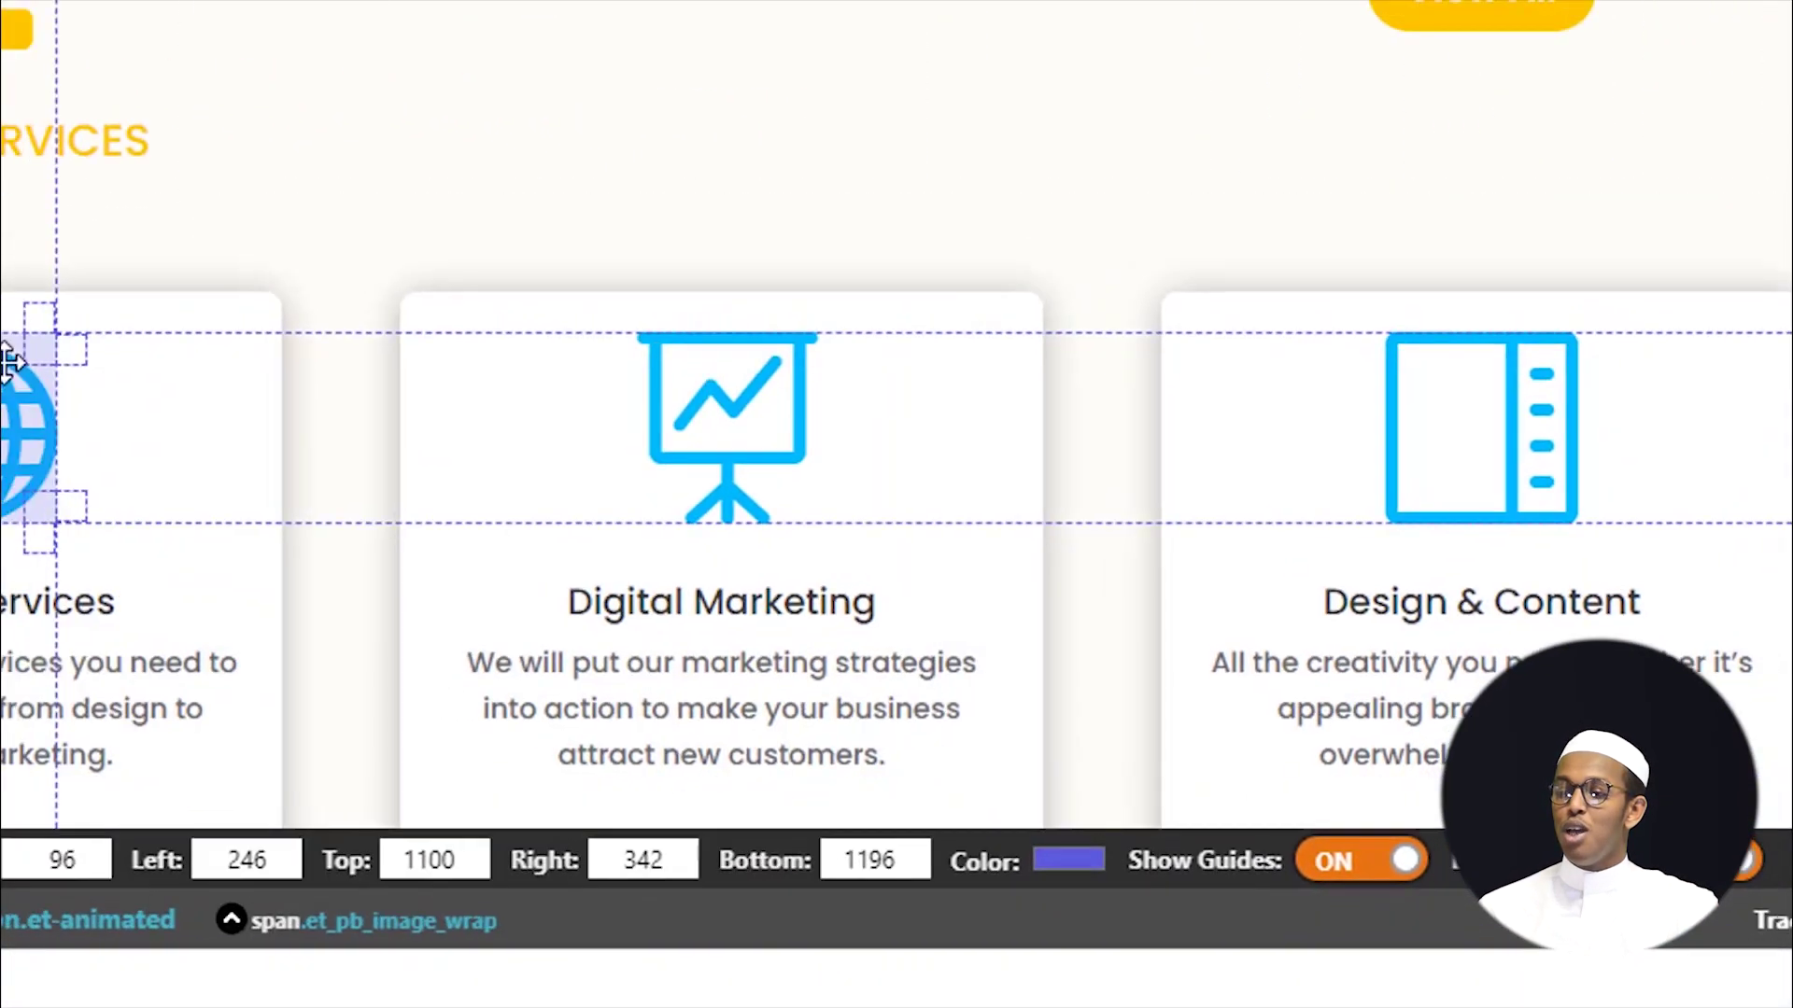
scroll(406, 489, "down", 5)
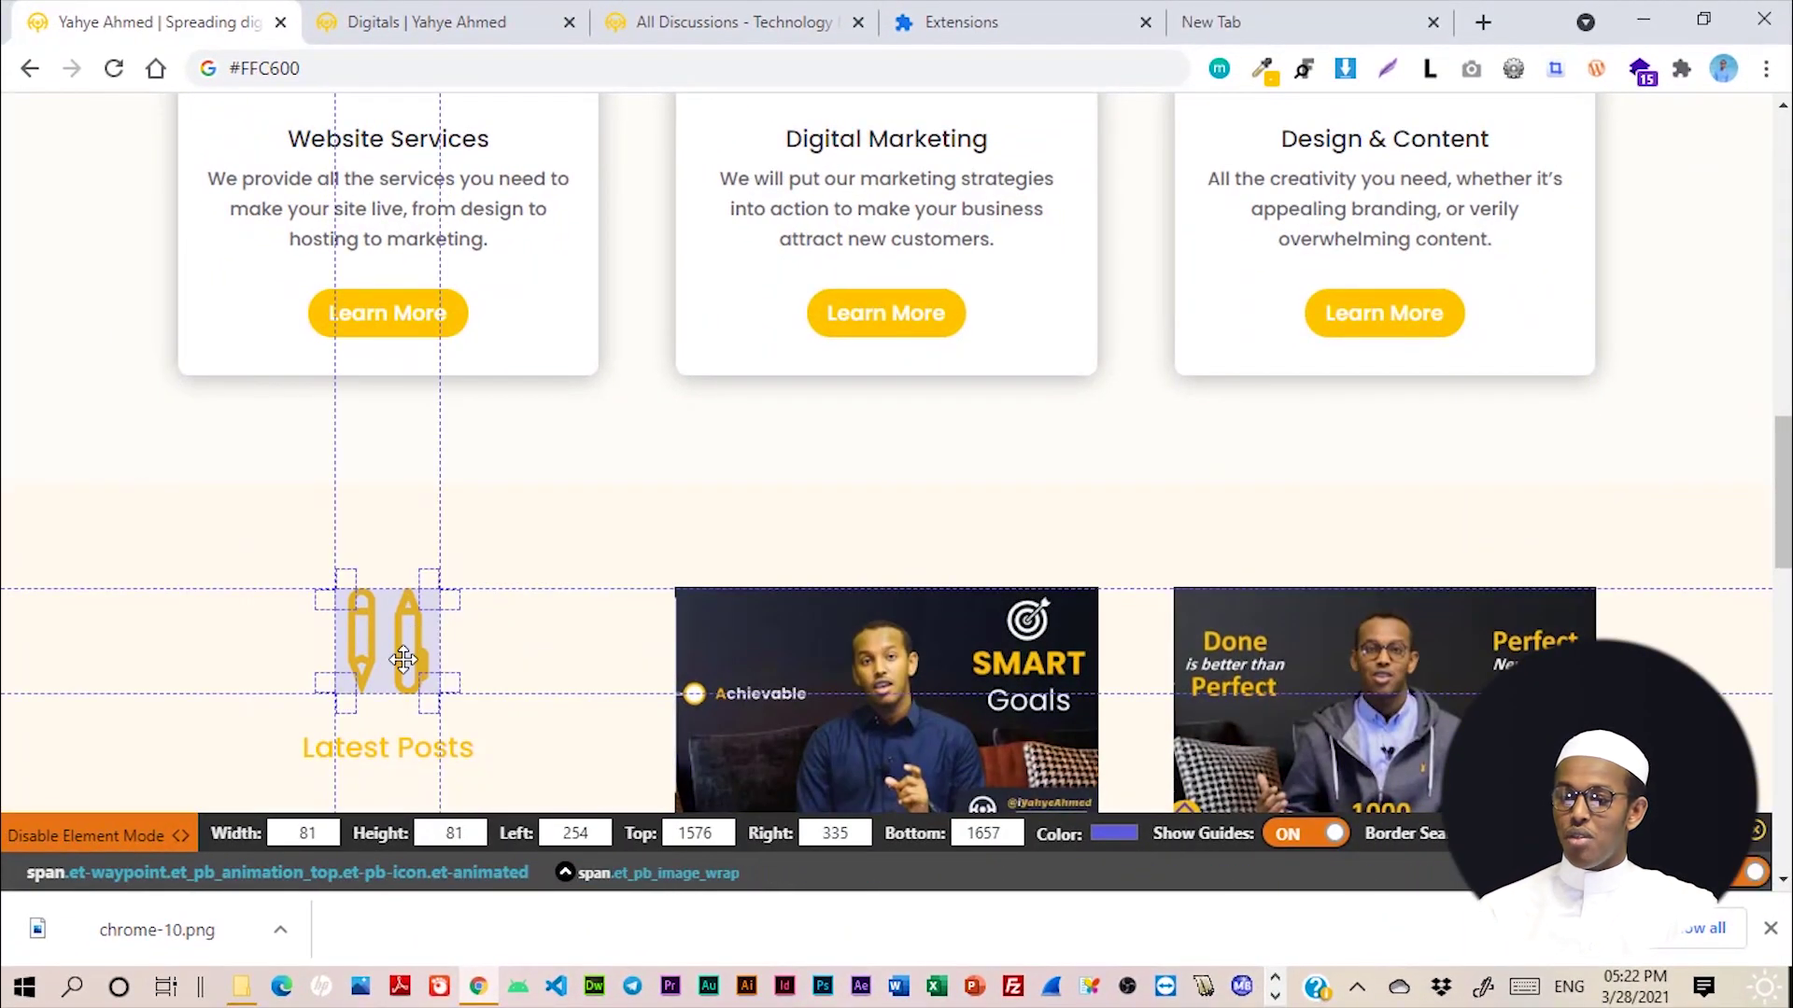
scroll(654, 471, "up", 6)
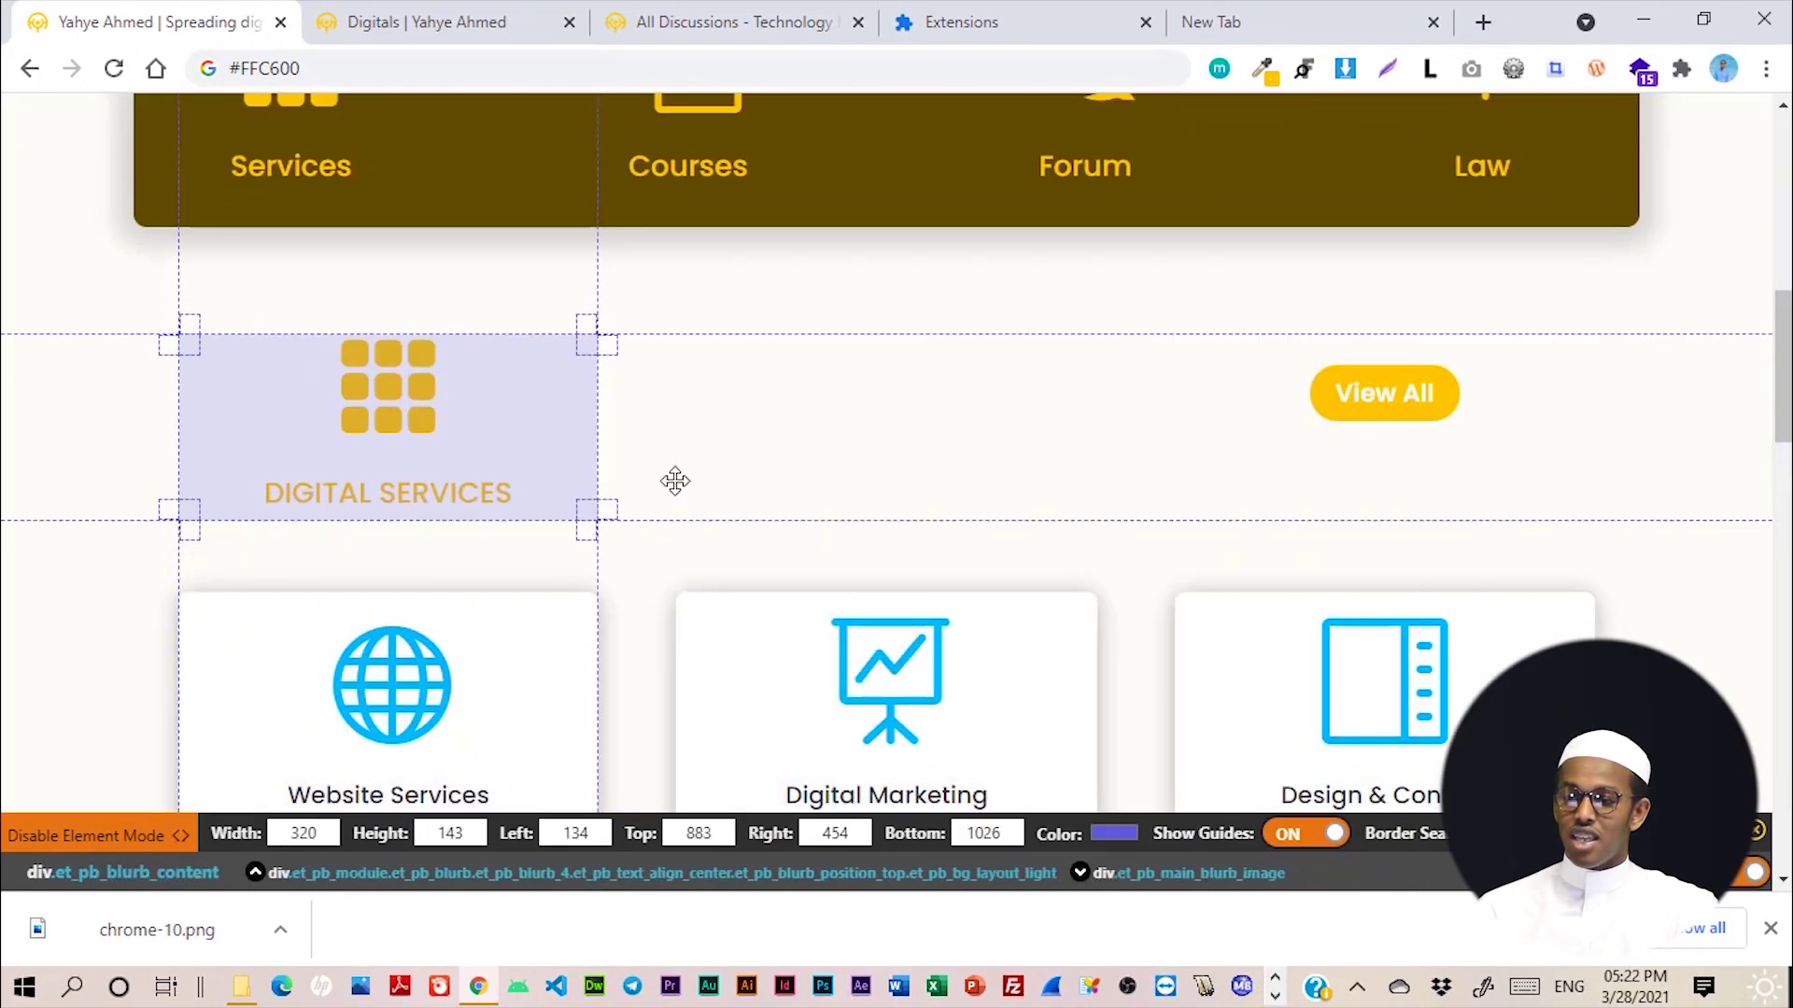
scroll(700, 436, "down", 9)
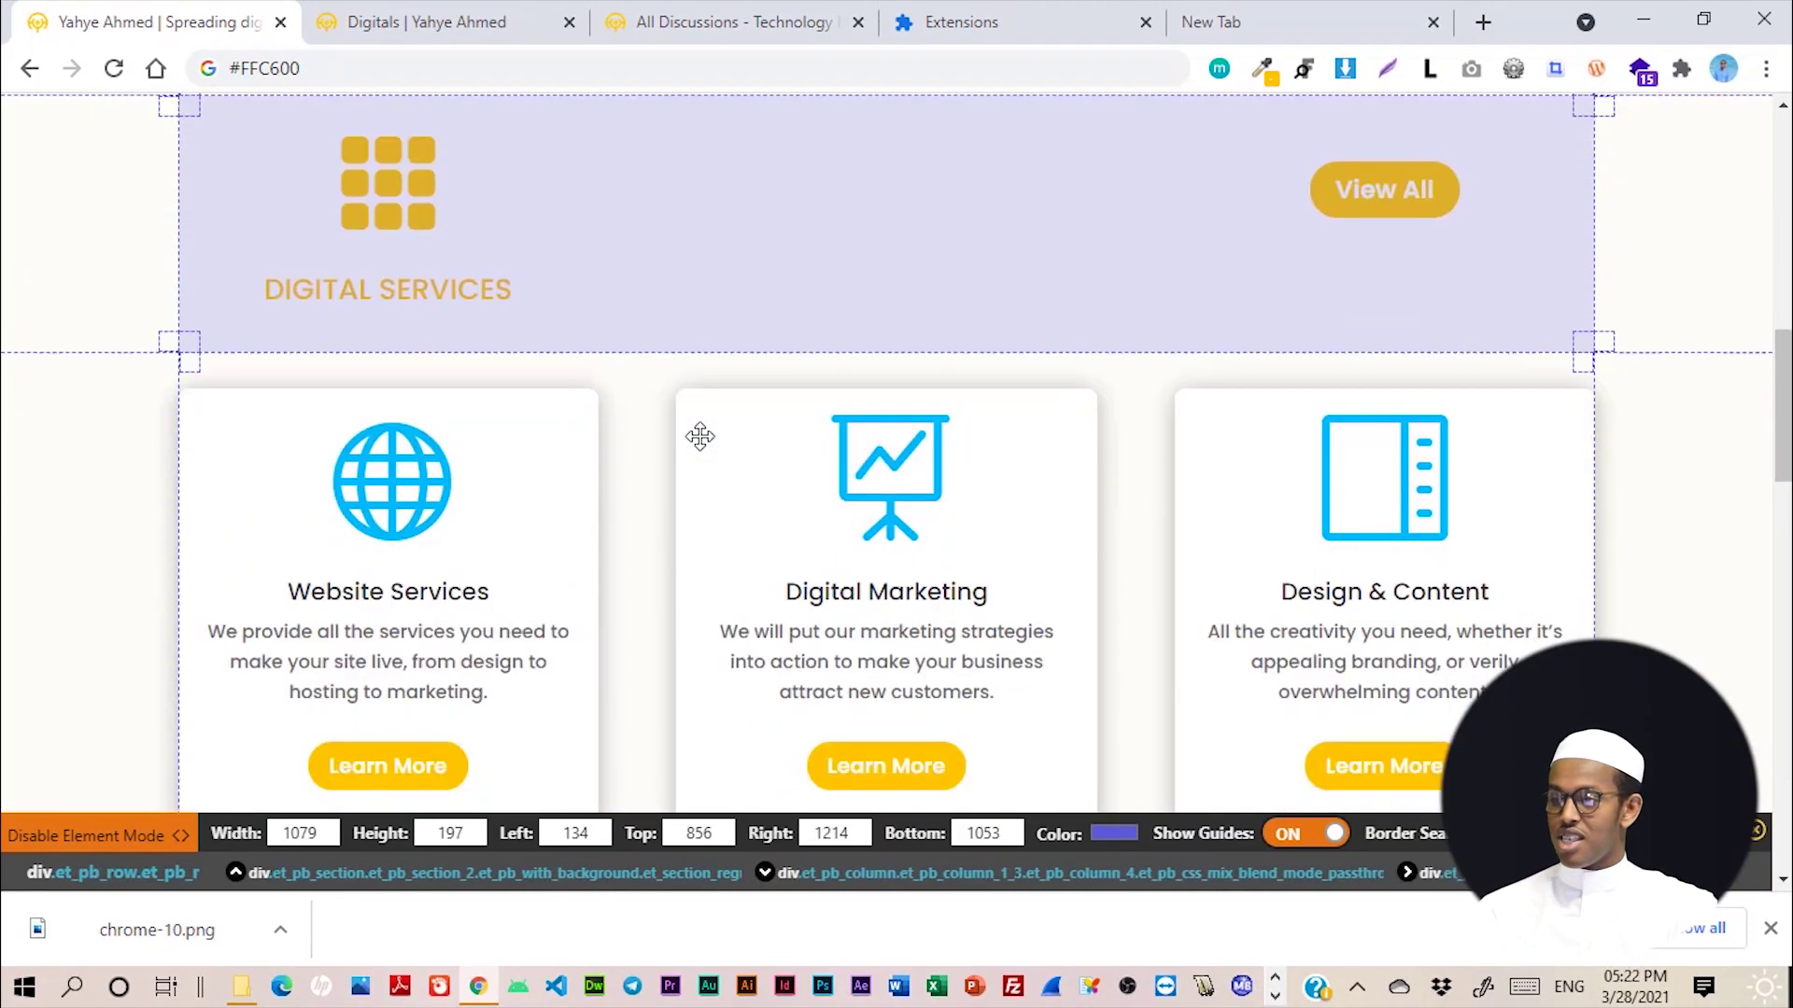
scroll(372, 528, "down", 7)
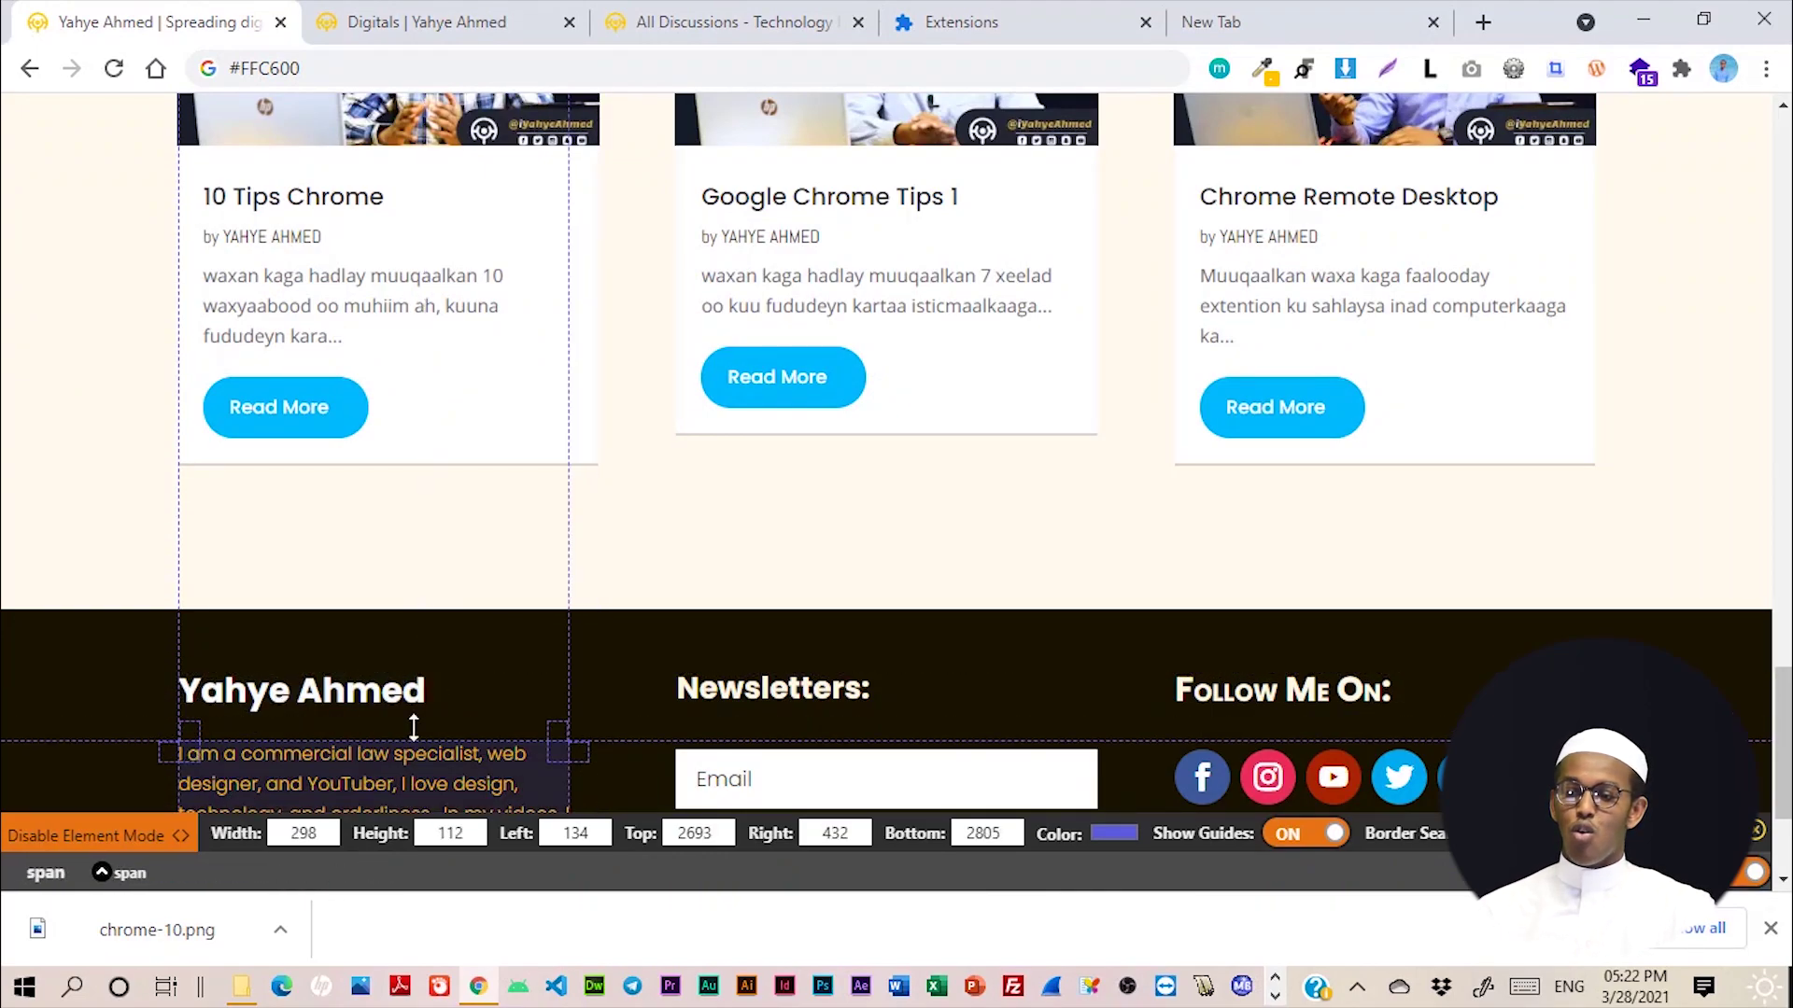
scroll(502, 347, "up", 1)
scroll(495, 340, "up", 20)
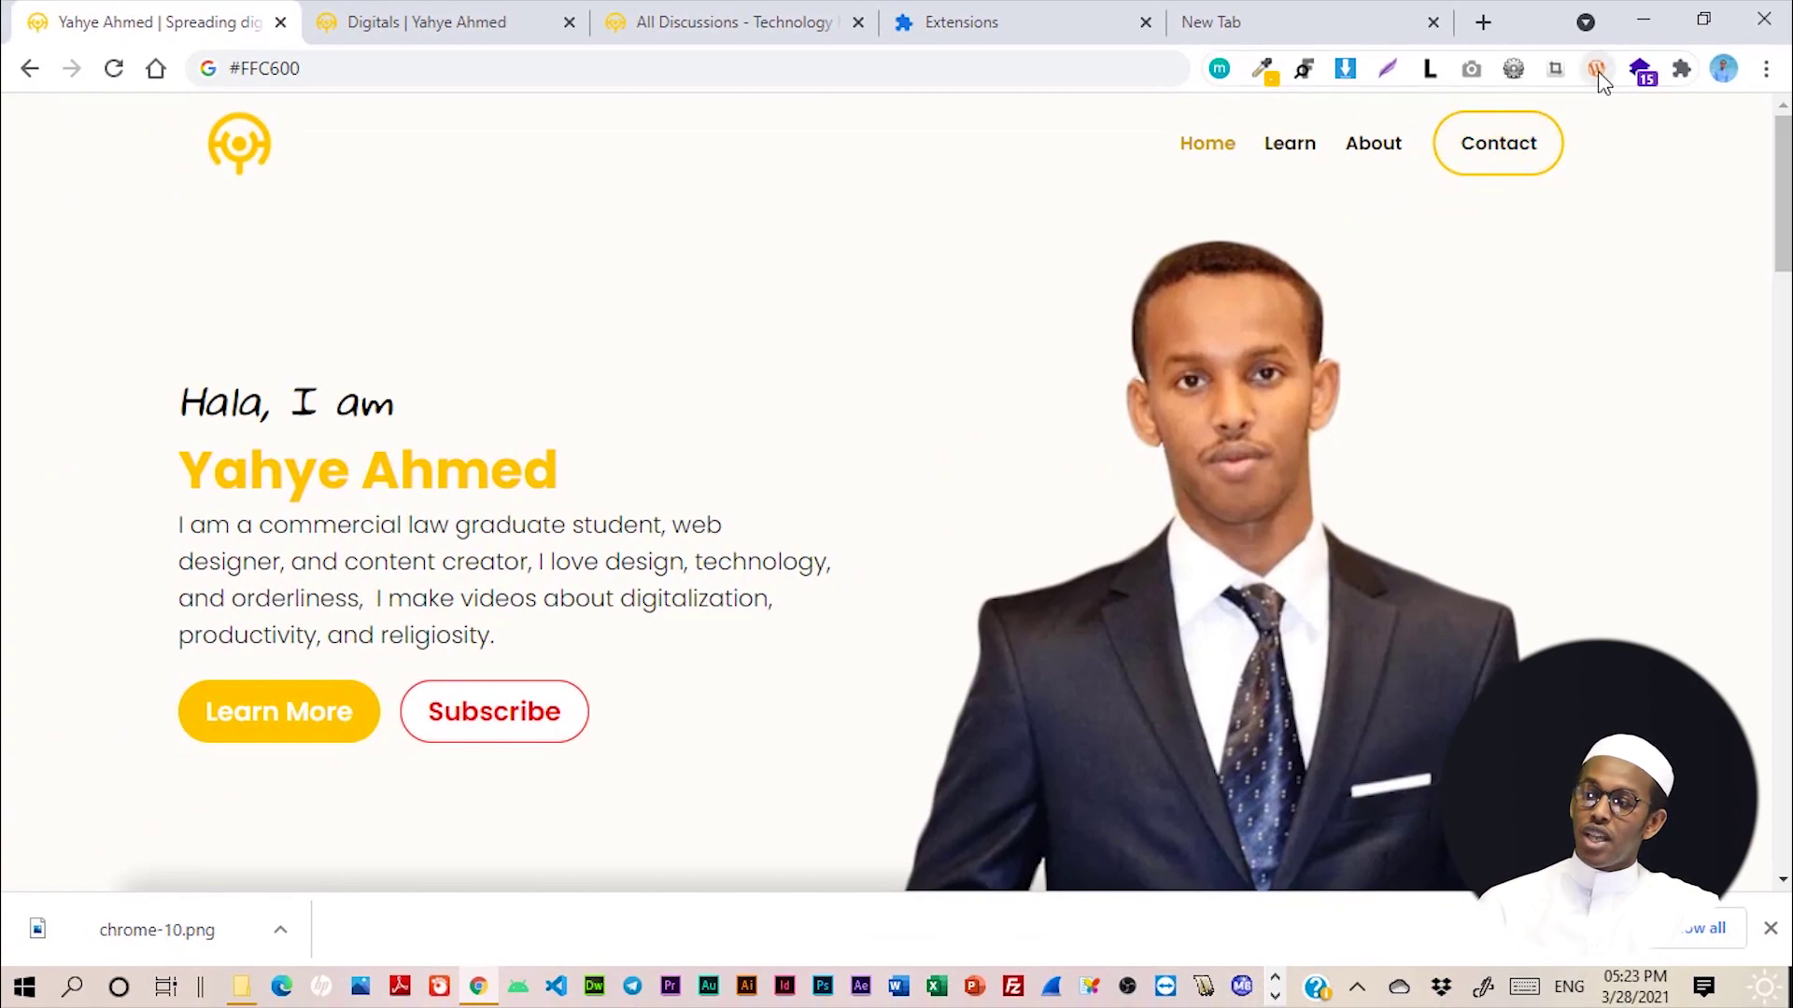
Step: Scan the home page with the Scan WP extension, read through its theme details, and run the same scan on the forum site
left_click(1596, 69)
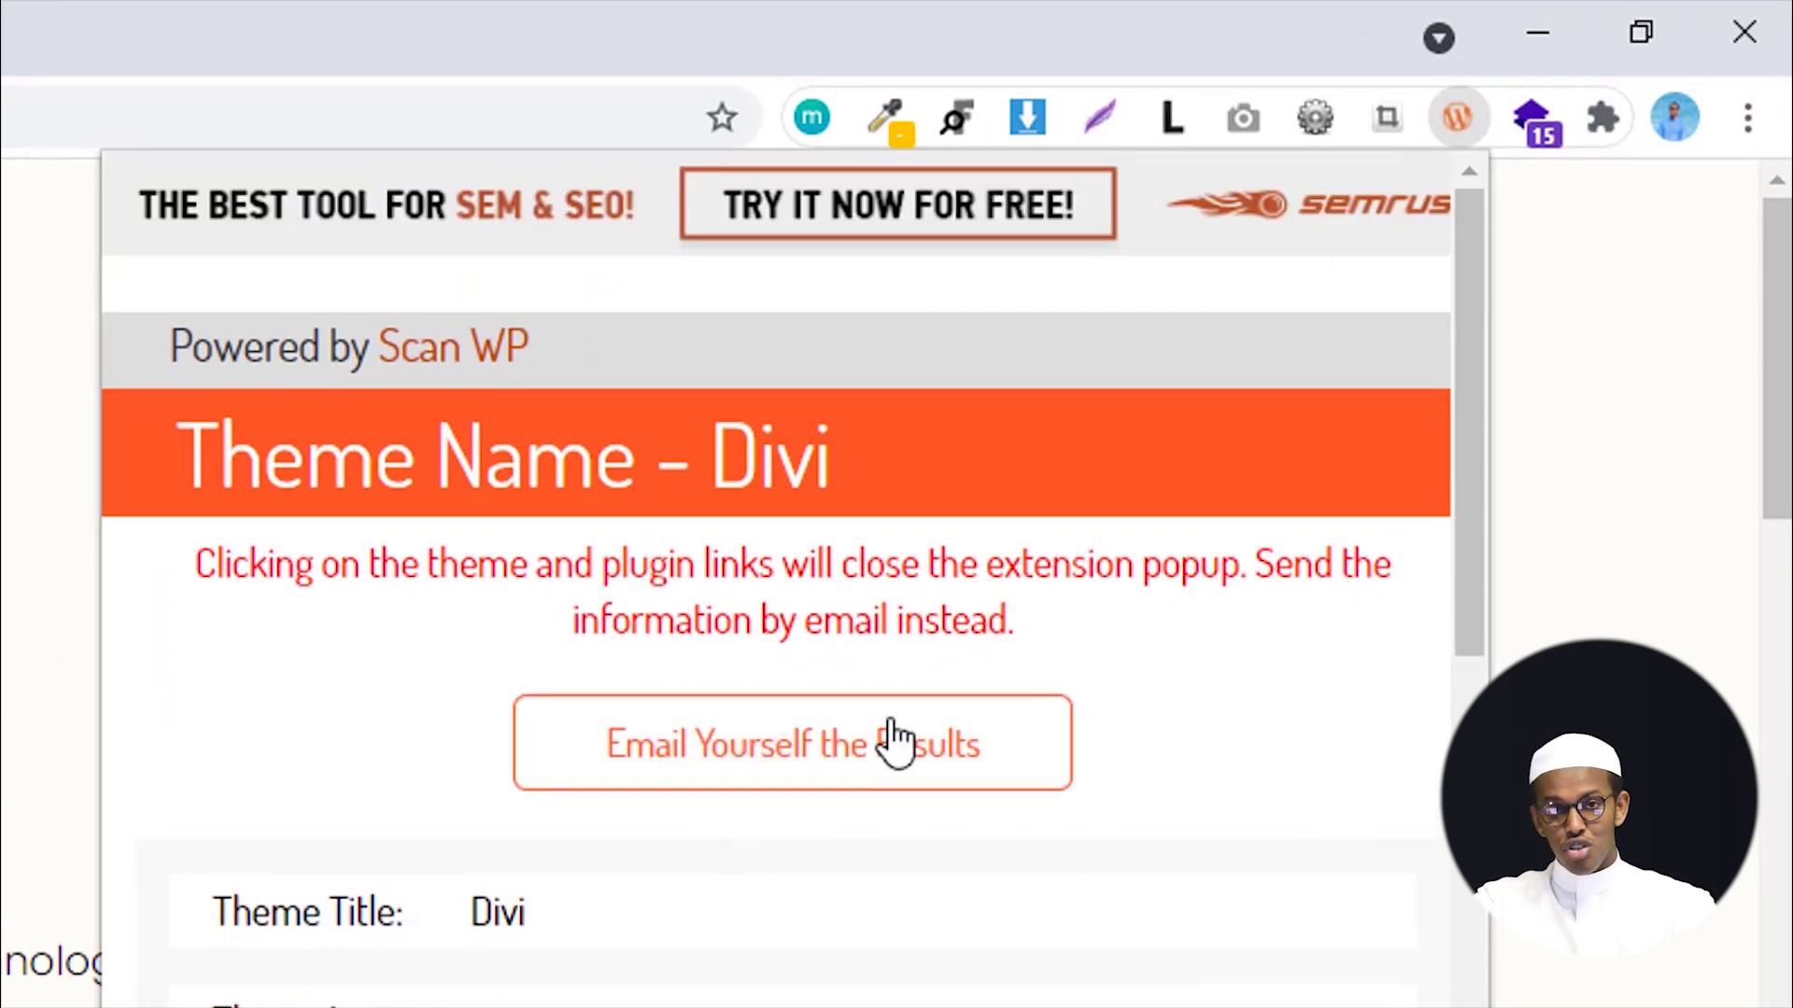
scroll(1344, 896, "down", 10)
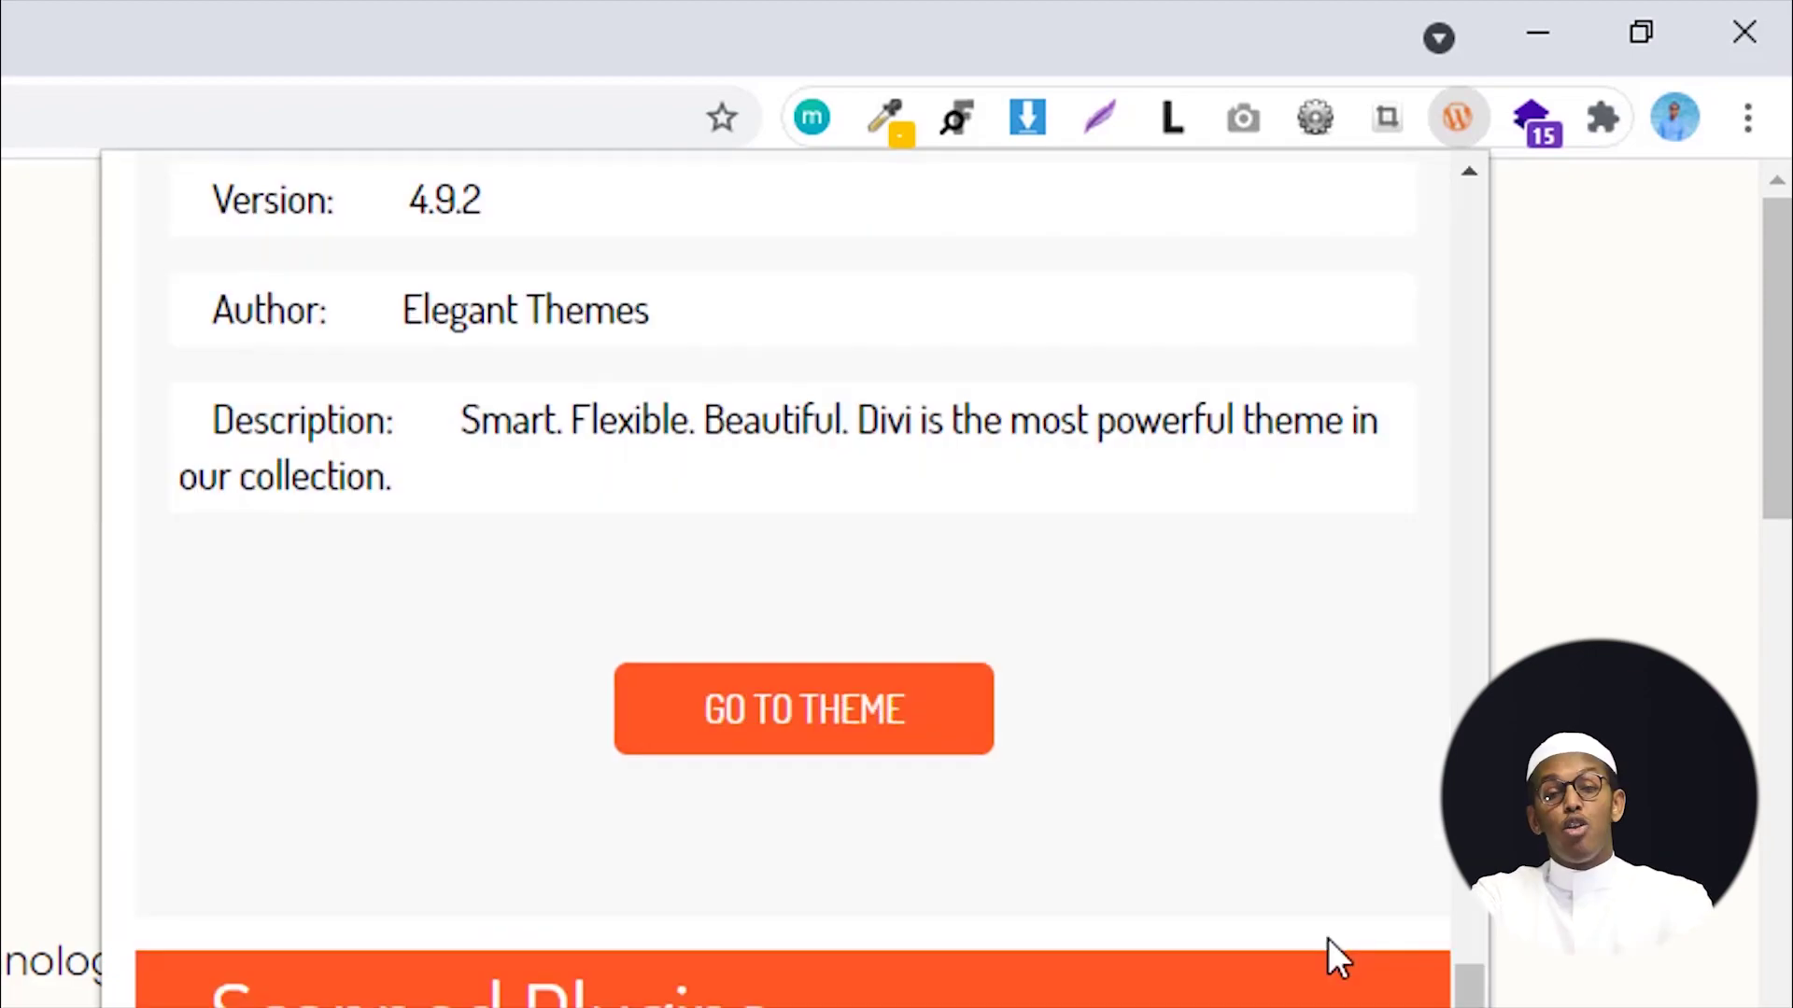
scroll(1327, 939, "up", 3)
scroll(1328, 947, "up", 10)
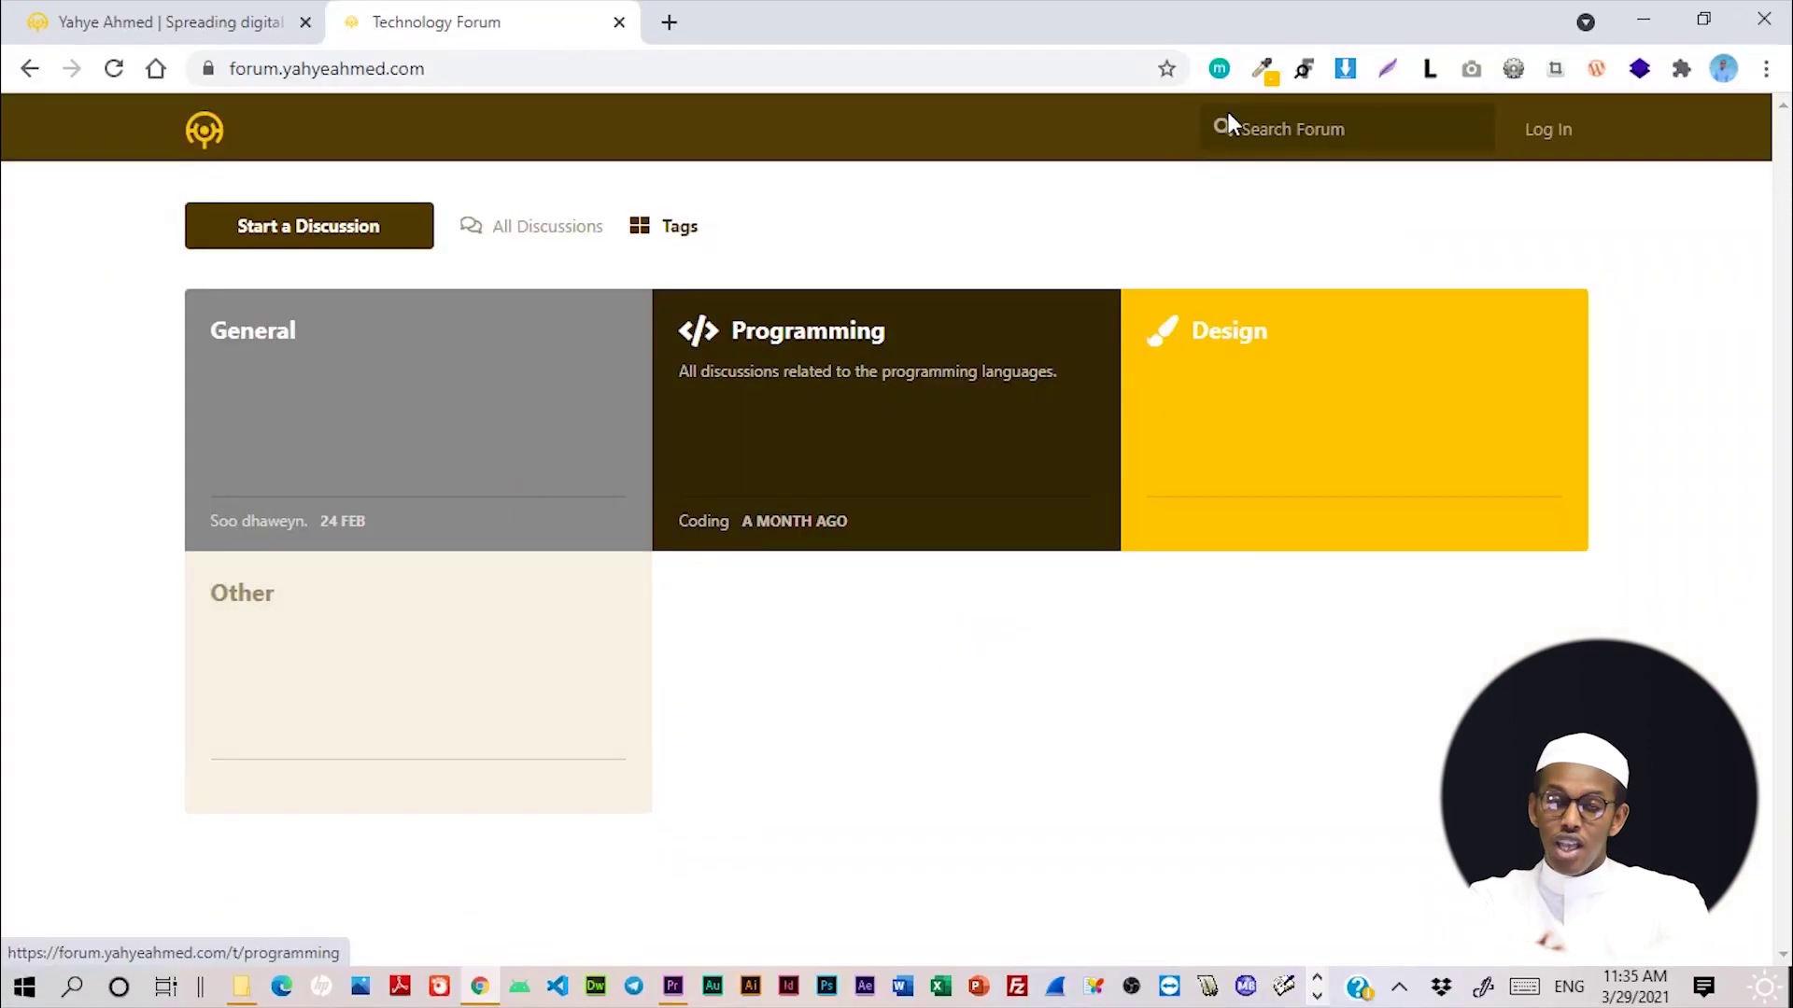
left_click(1596, 71)
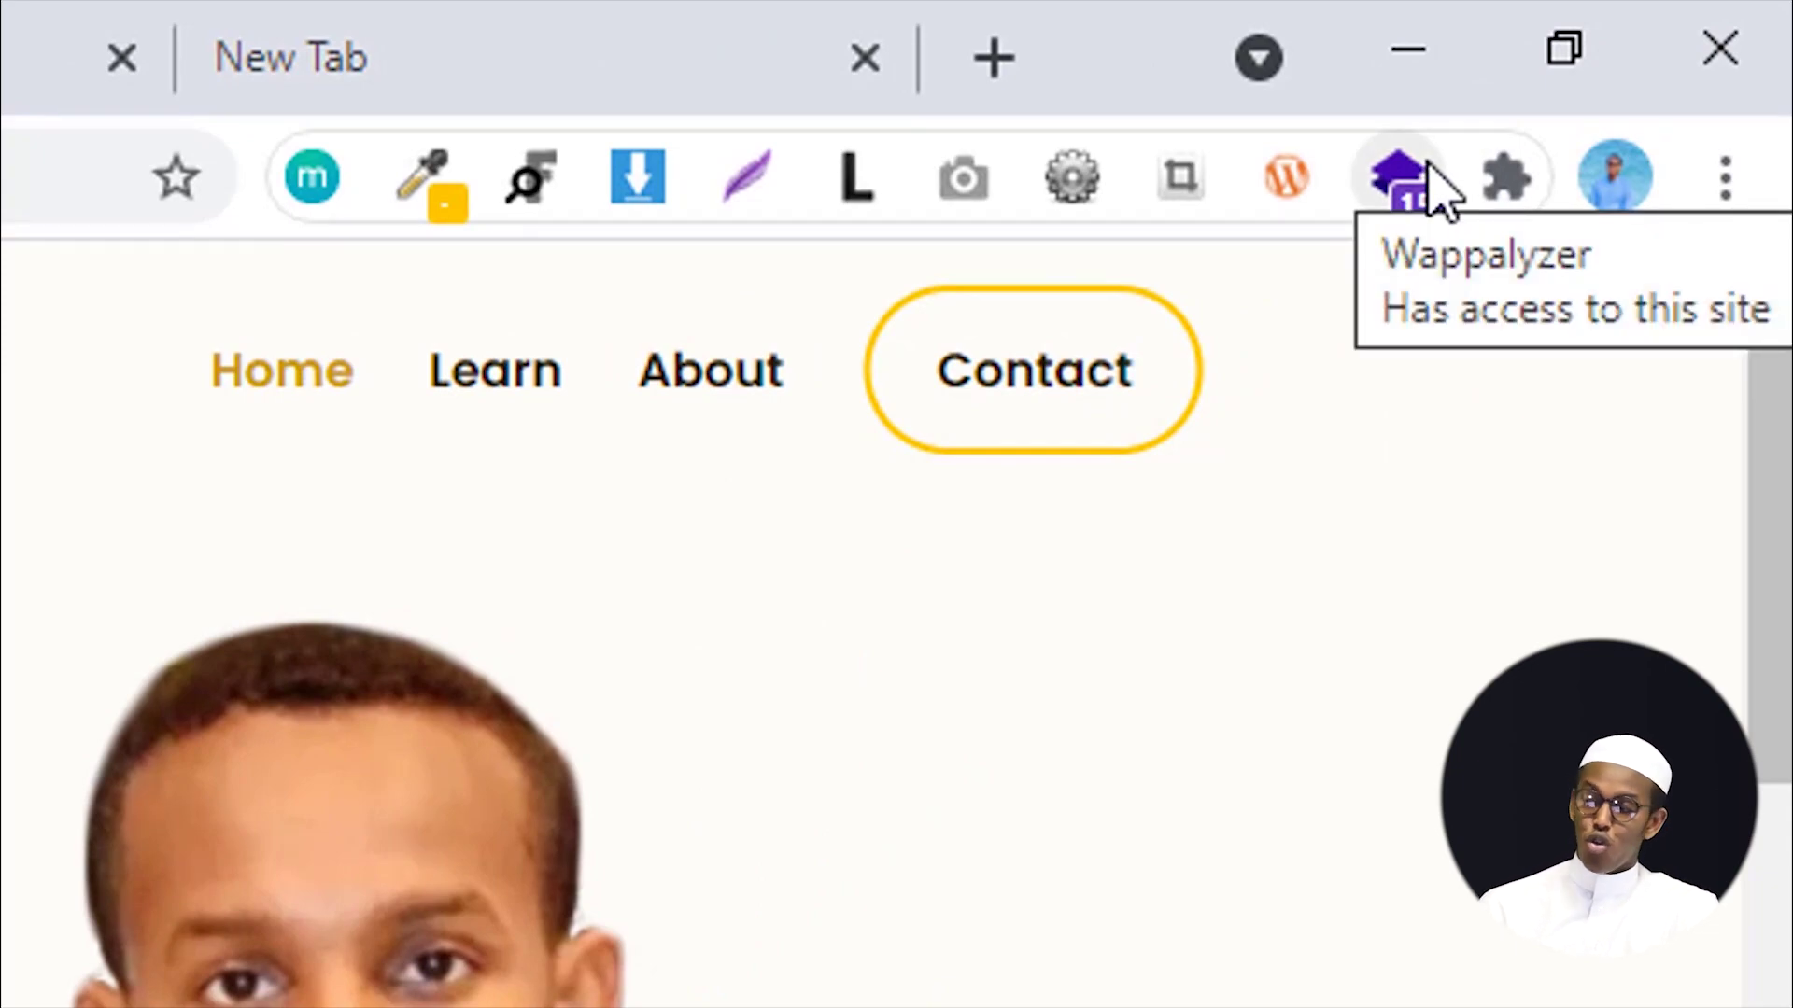
Step: Analyze the home page with Wappalyzer and look through the technologies listed by category
left_click(1414, 176)
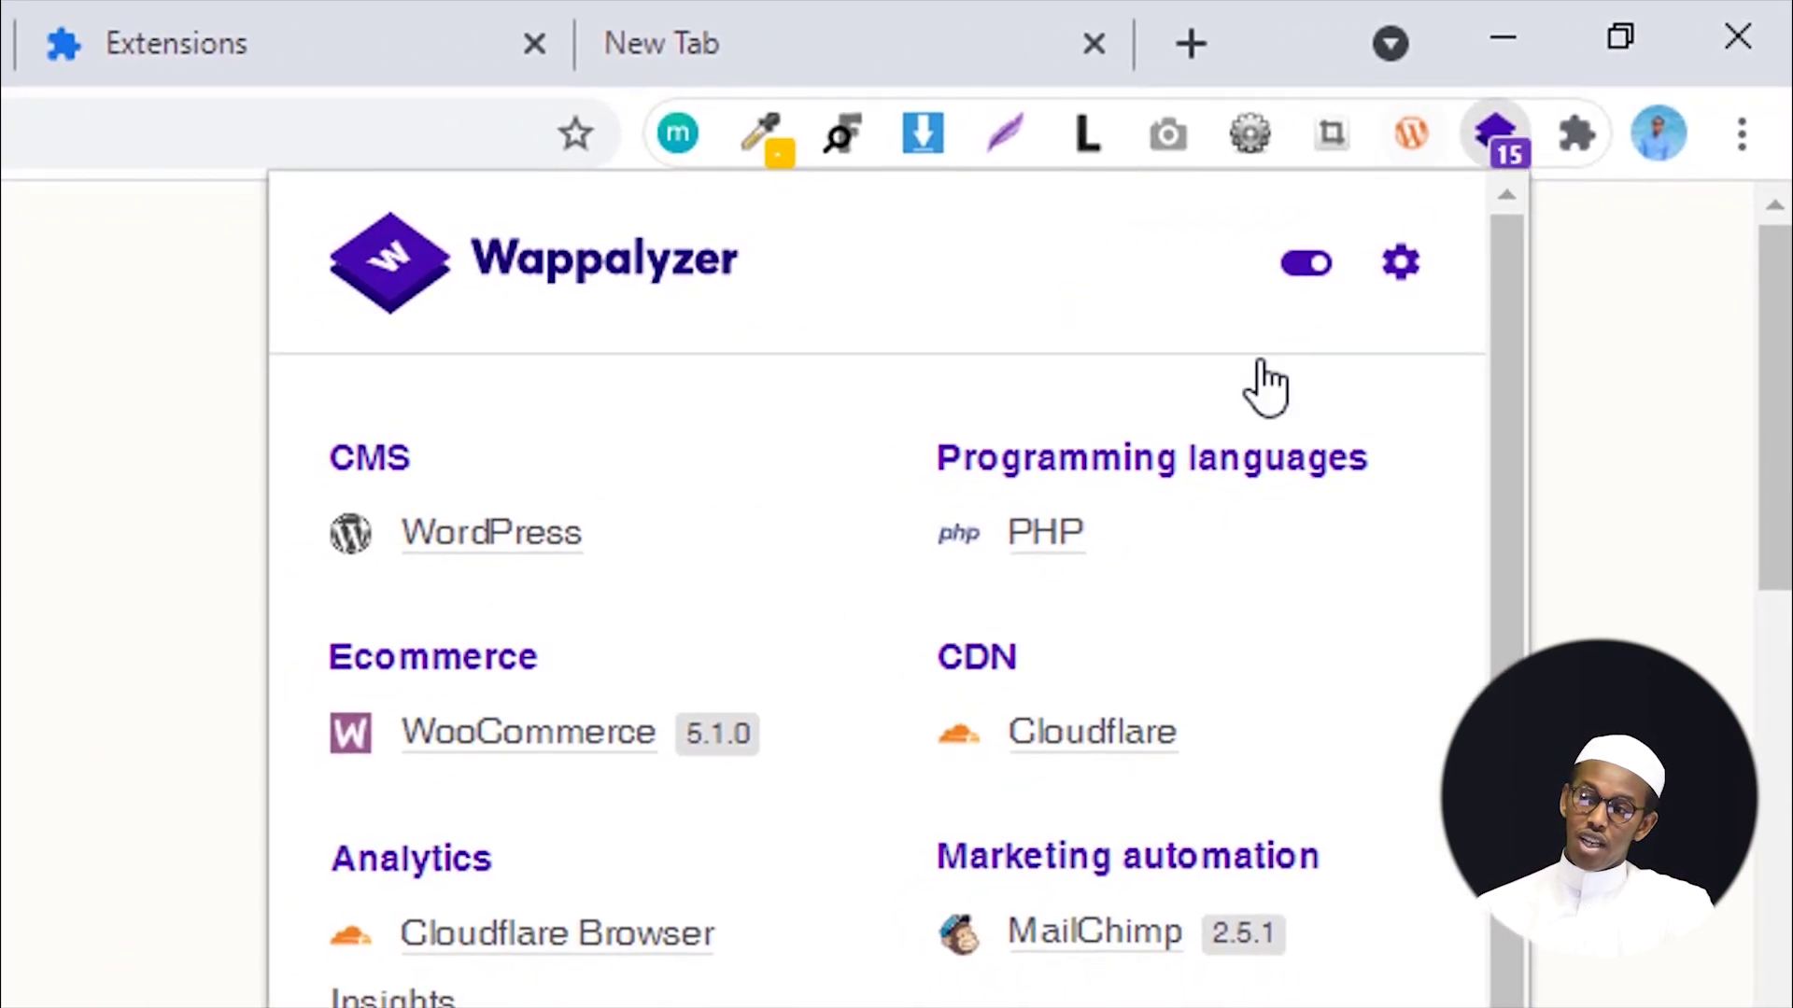
mouse_move(358, 525)
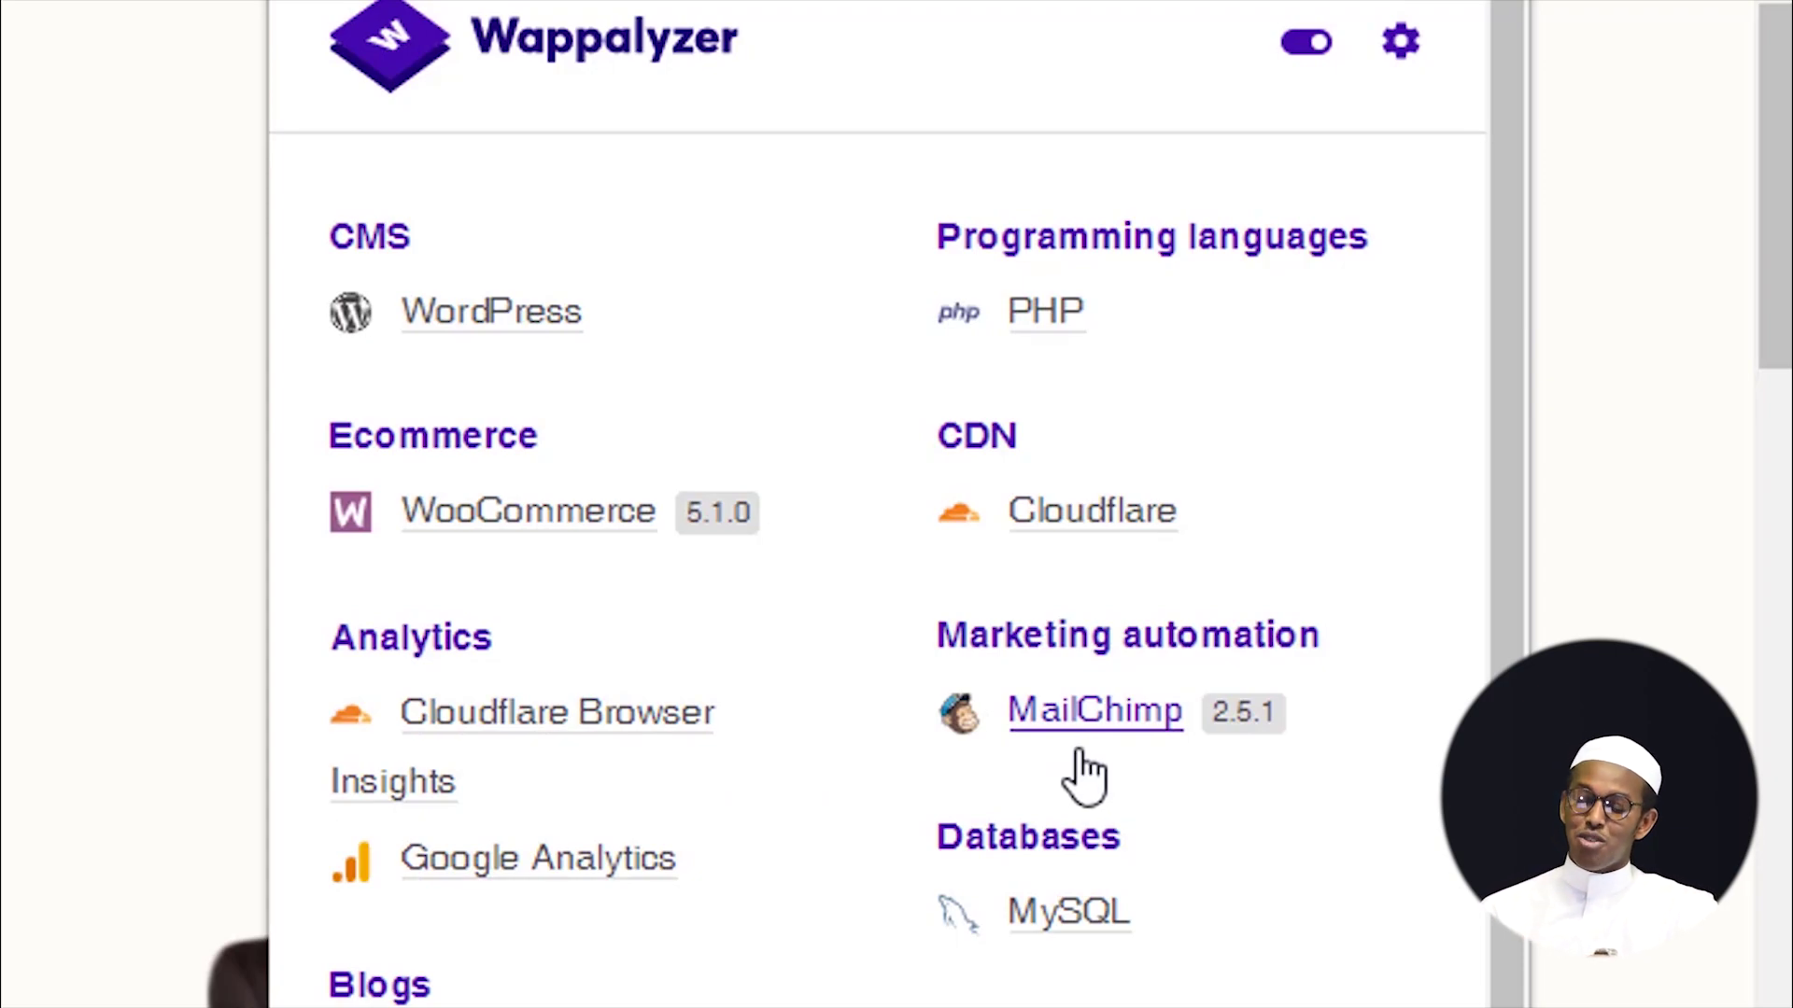
scroll(594, 933, "down", 6)
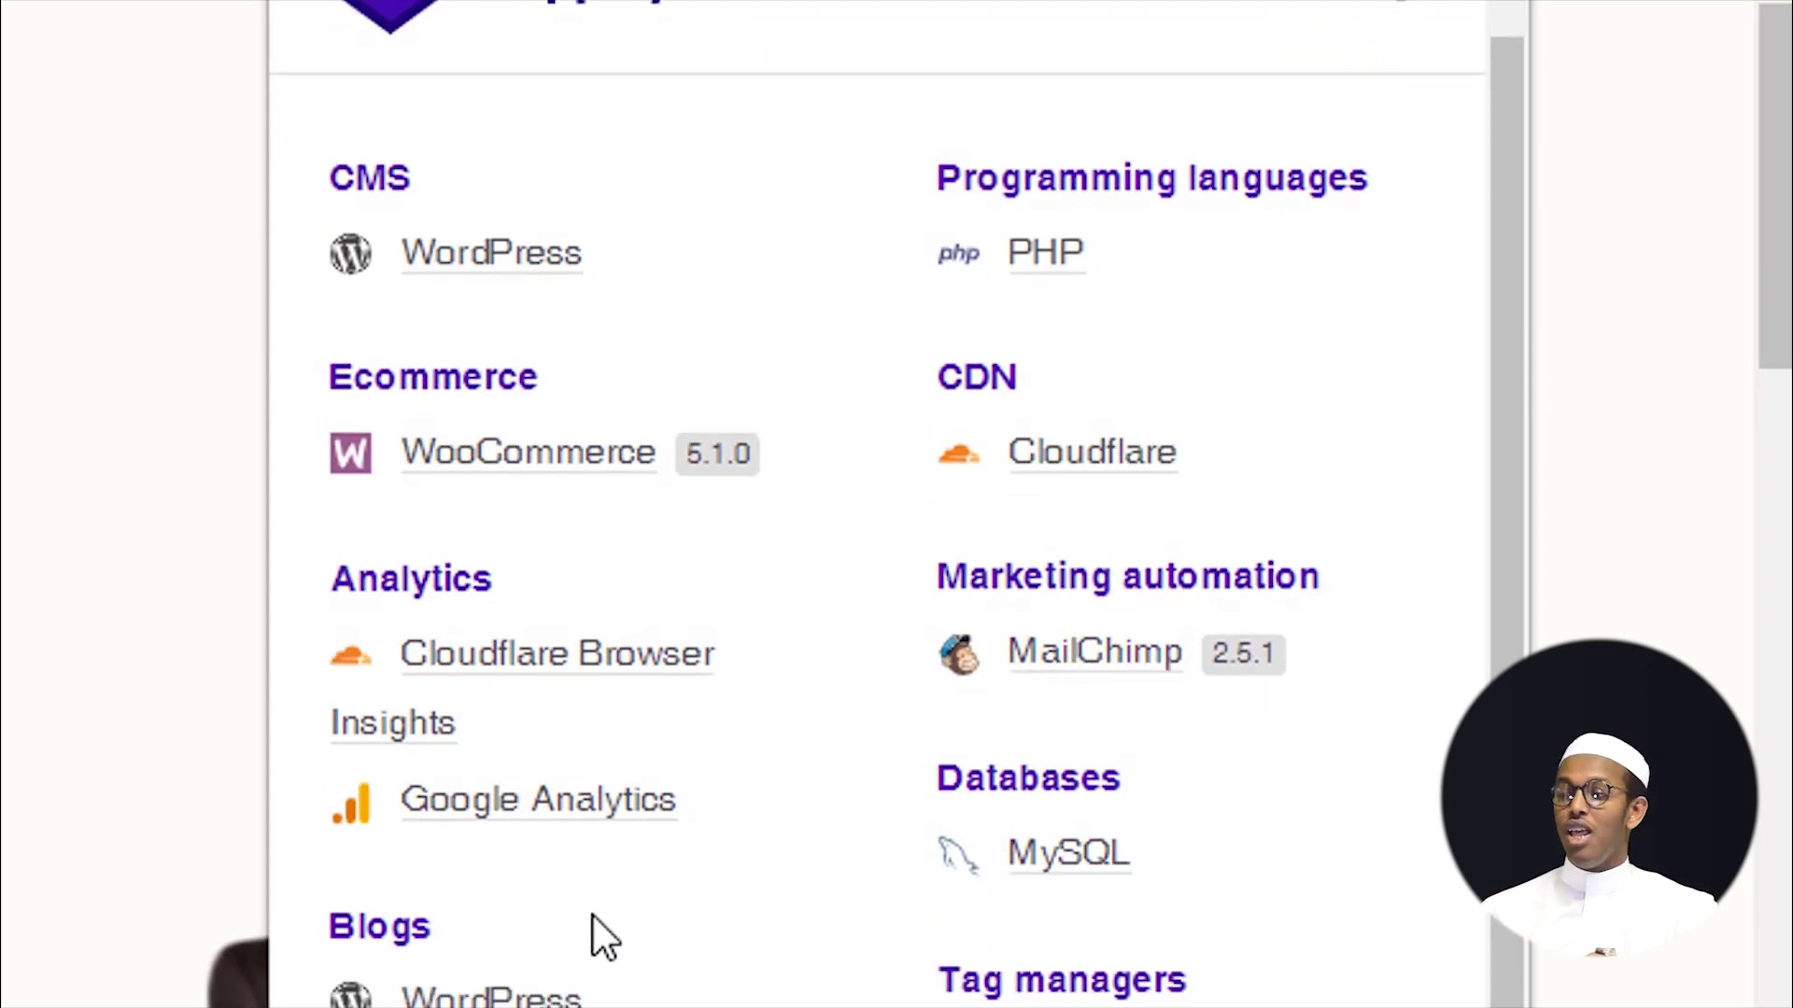
scroll(1214, 780, "up", 3)
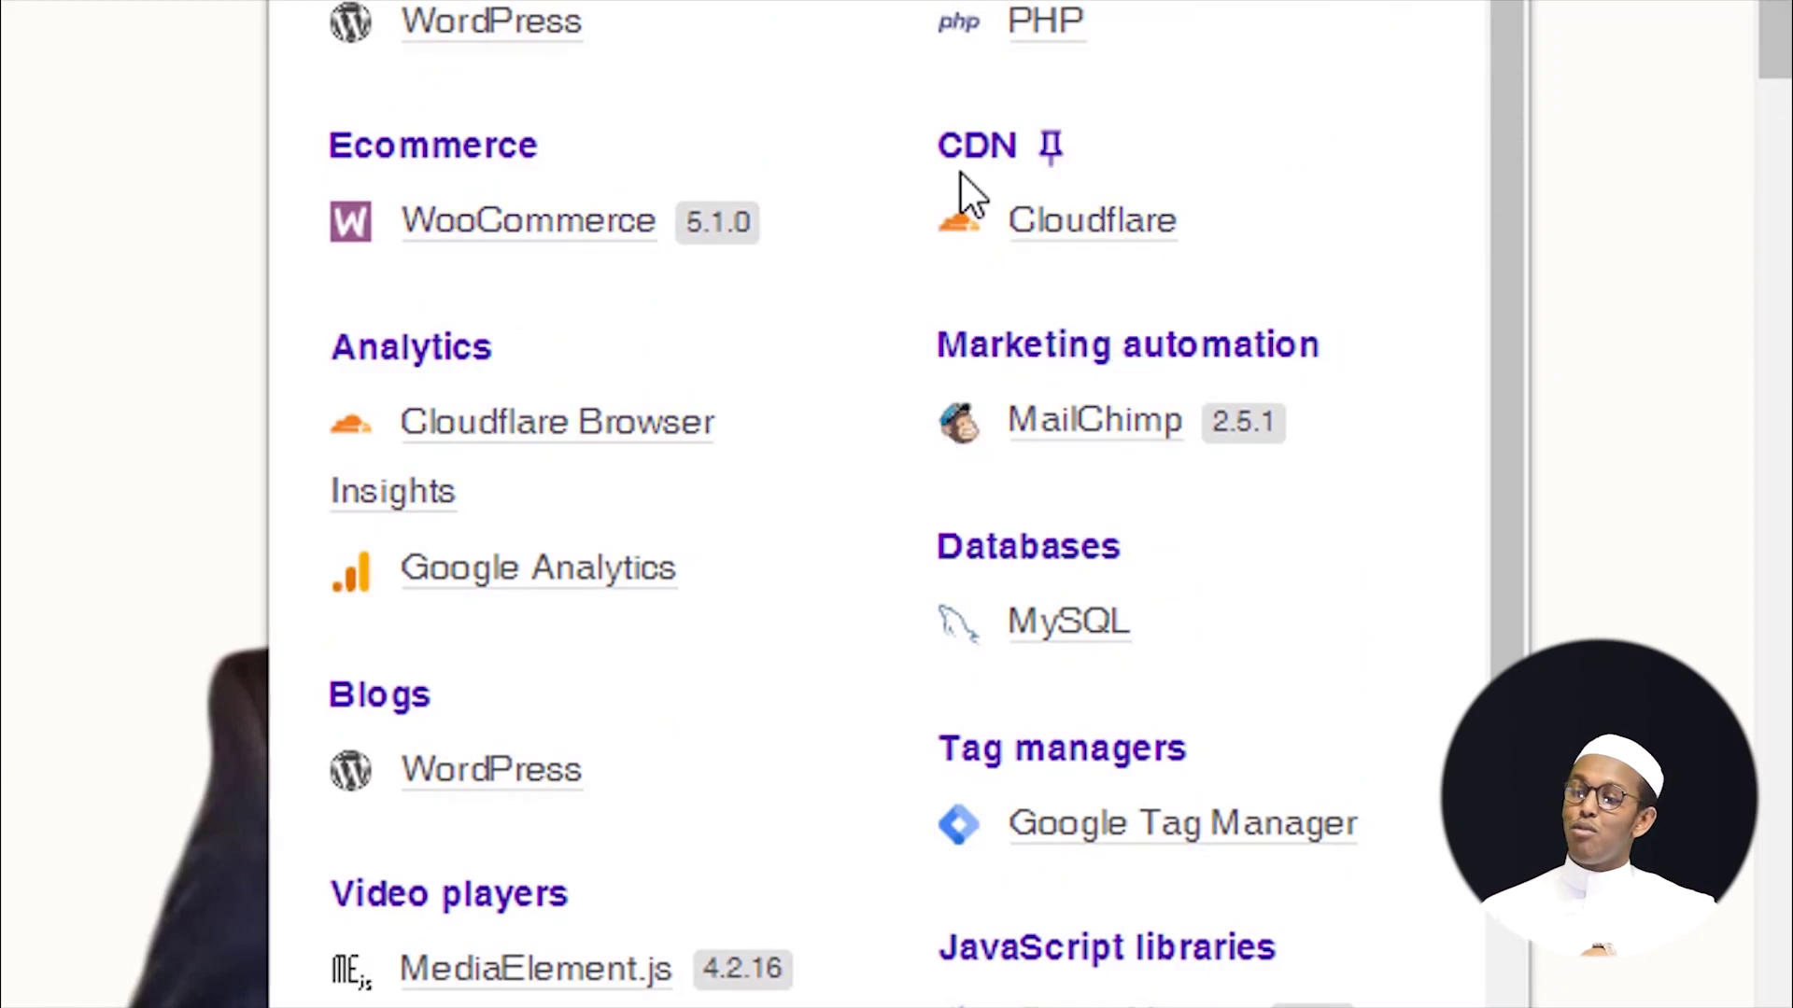
Step: Open Wappalyzer's CDN category page and examine the market share table of CDN technologies
left_click(973, 150)
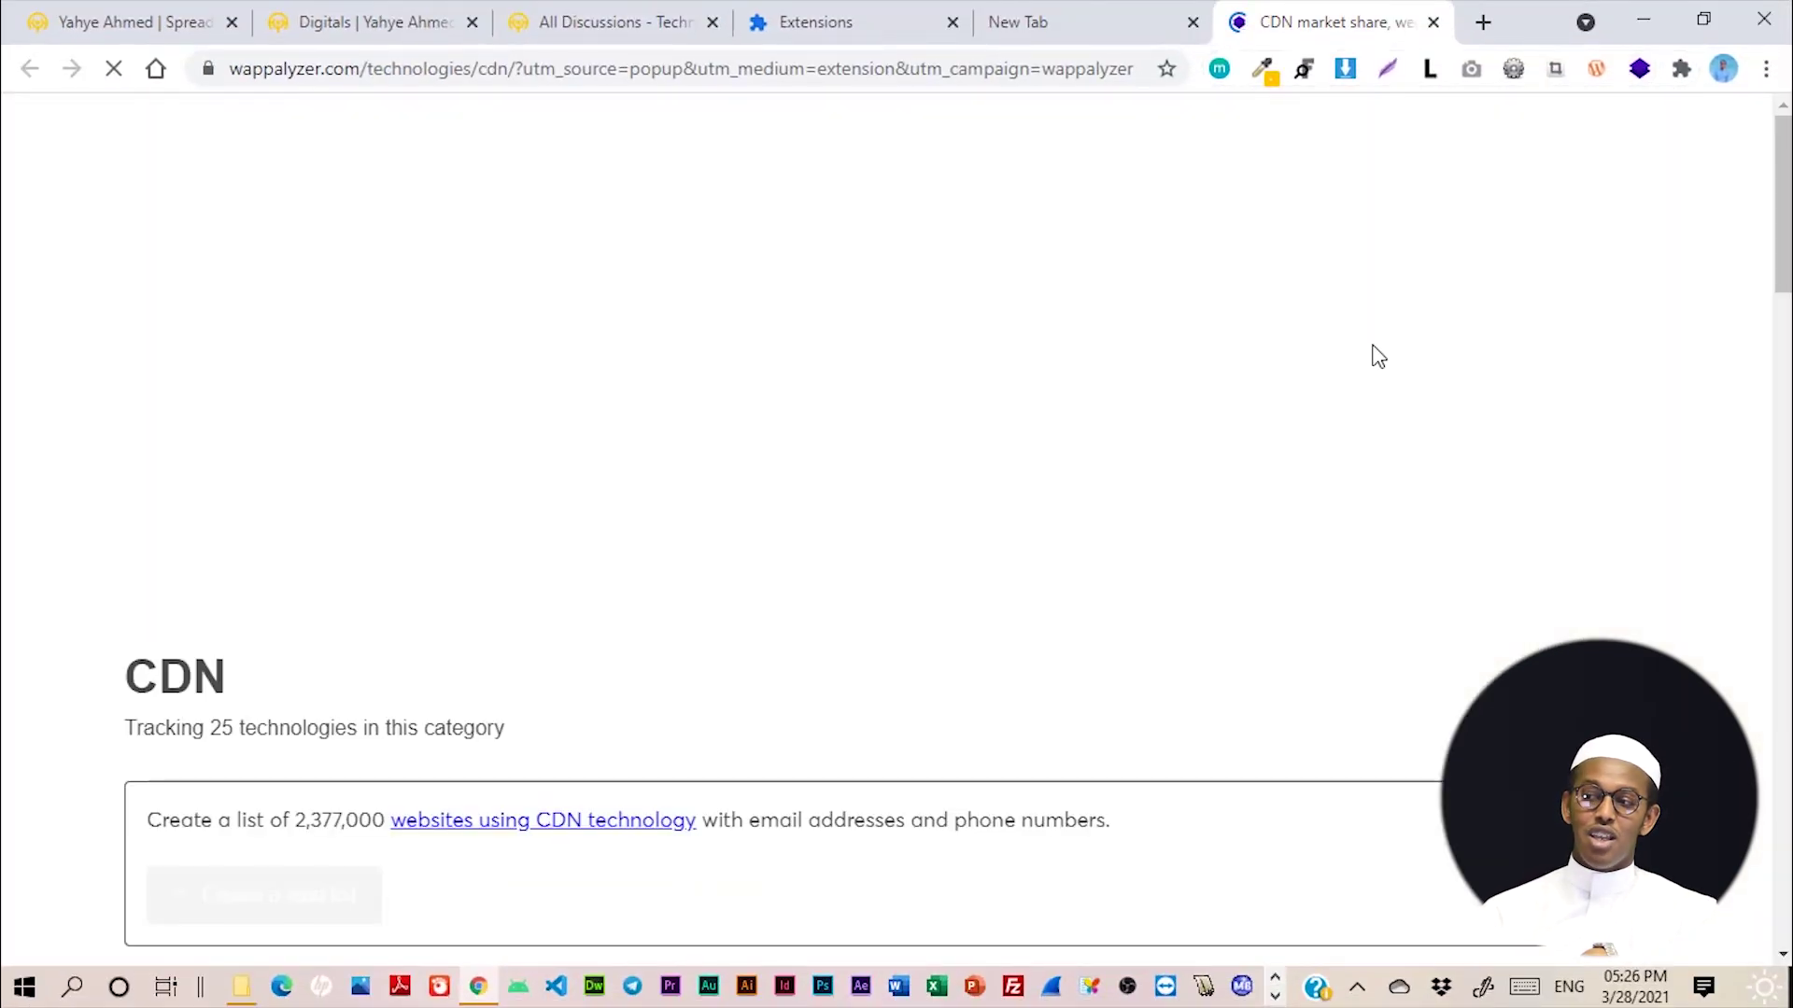
scroll(624, 516, "down", 4)
scroll(647, 576, "down", 6)
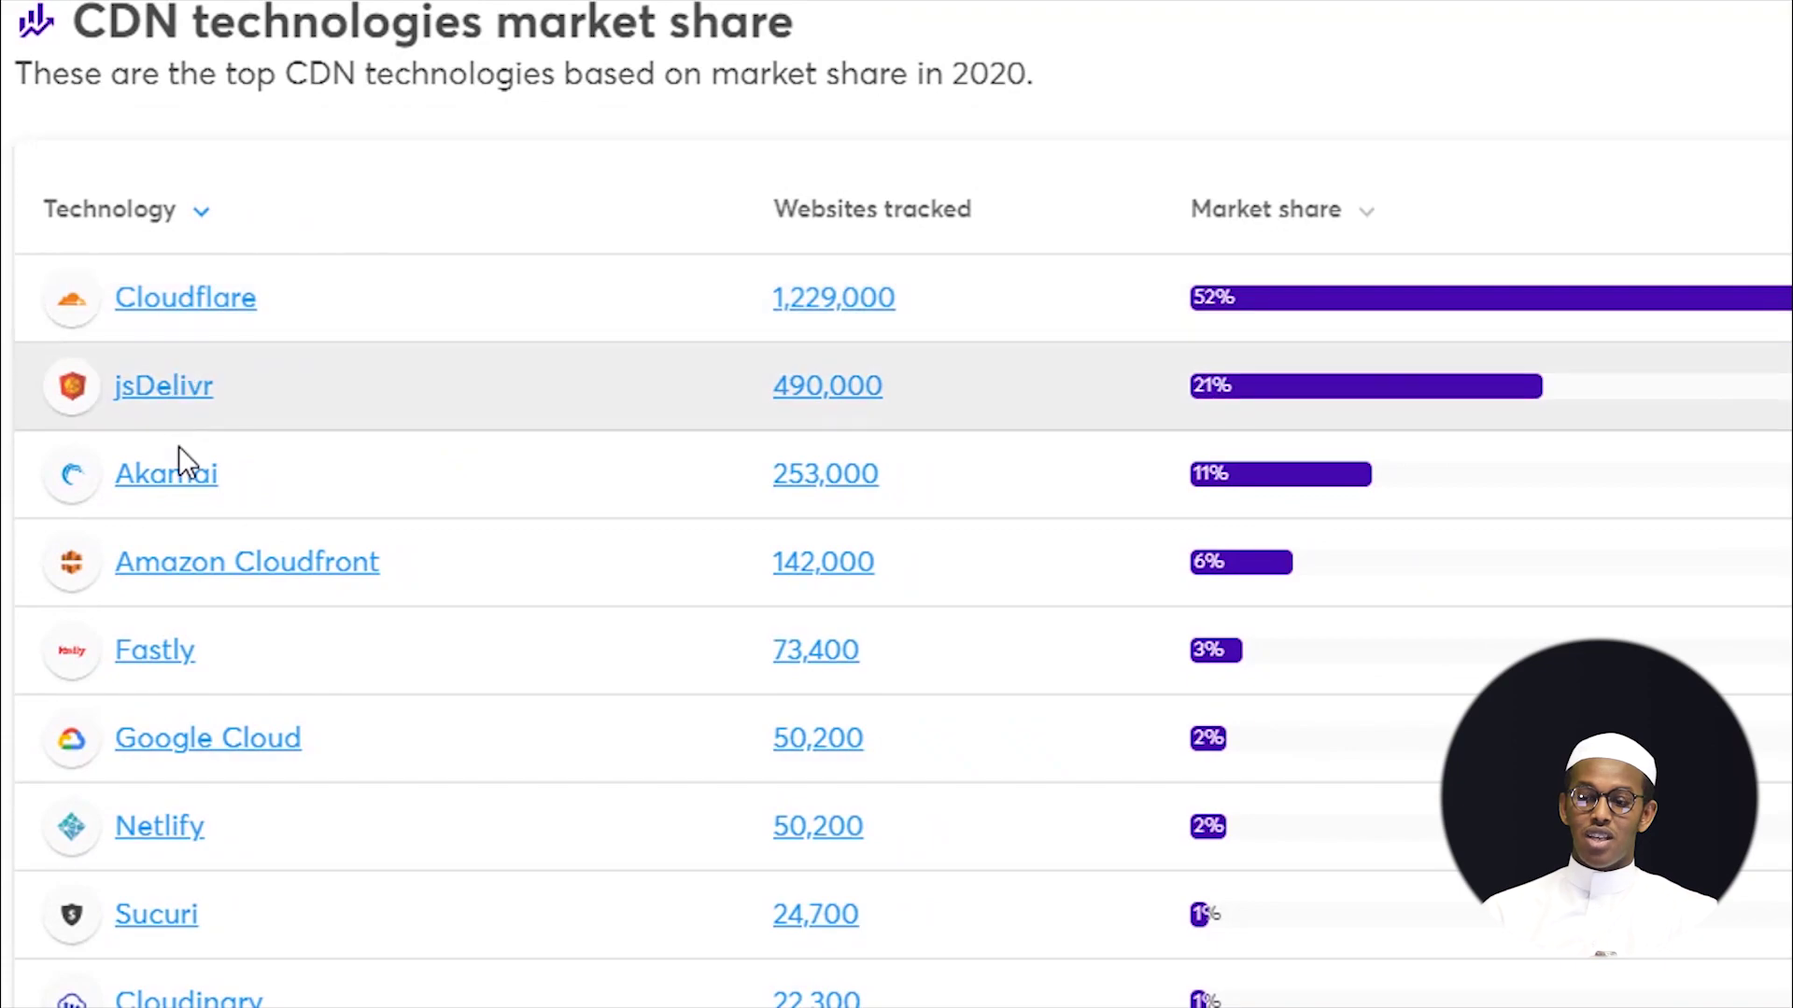
scroll(876, 464, "down", 8)
scroll(877, 452, "up", 18)
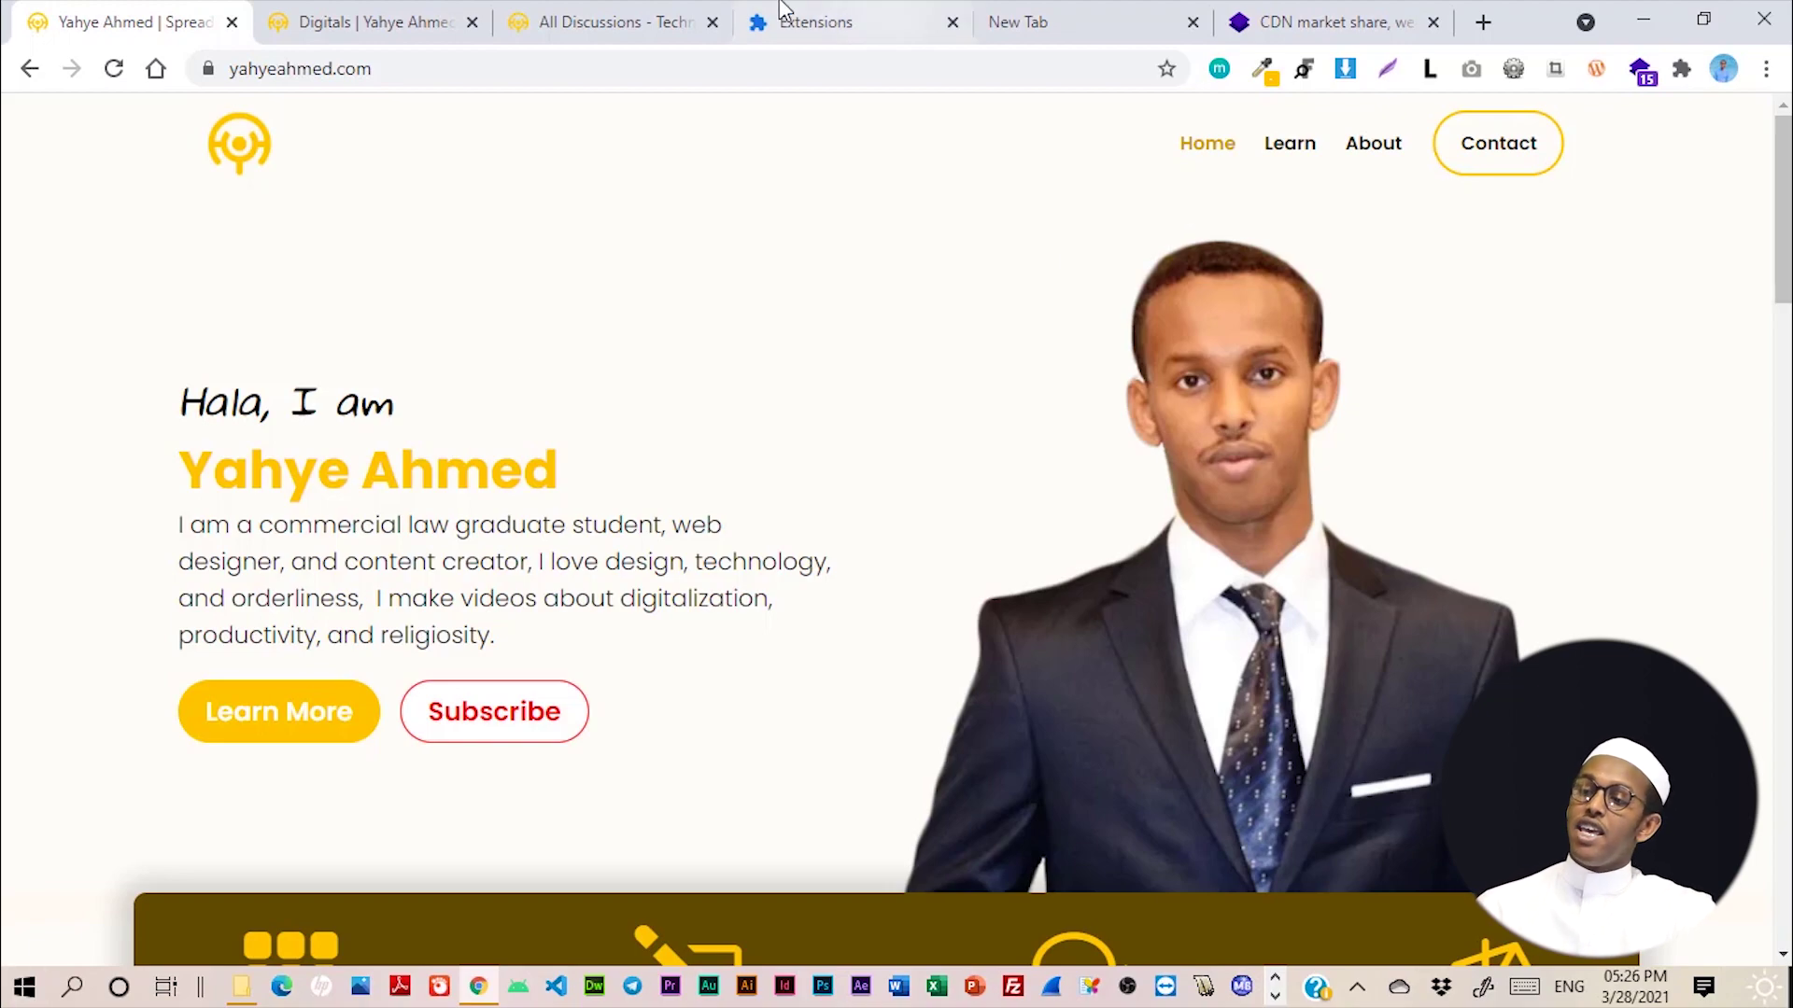
Step: View the Momentum new tab page with its quote and weather, and open its todo list
left_click(1069, 18)
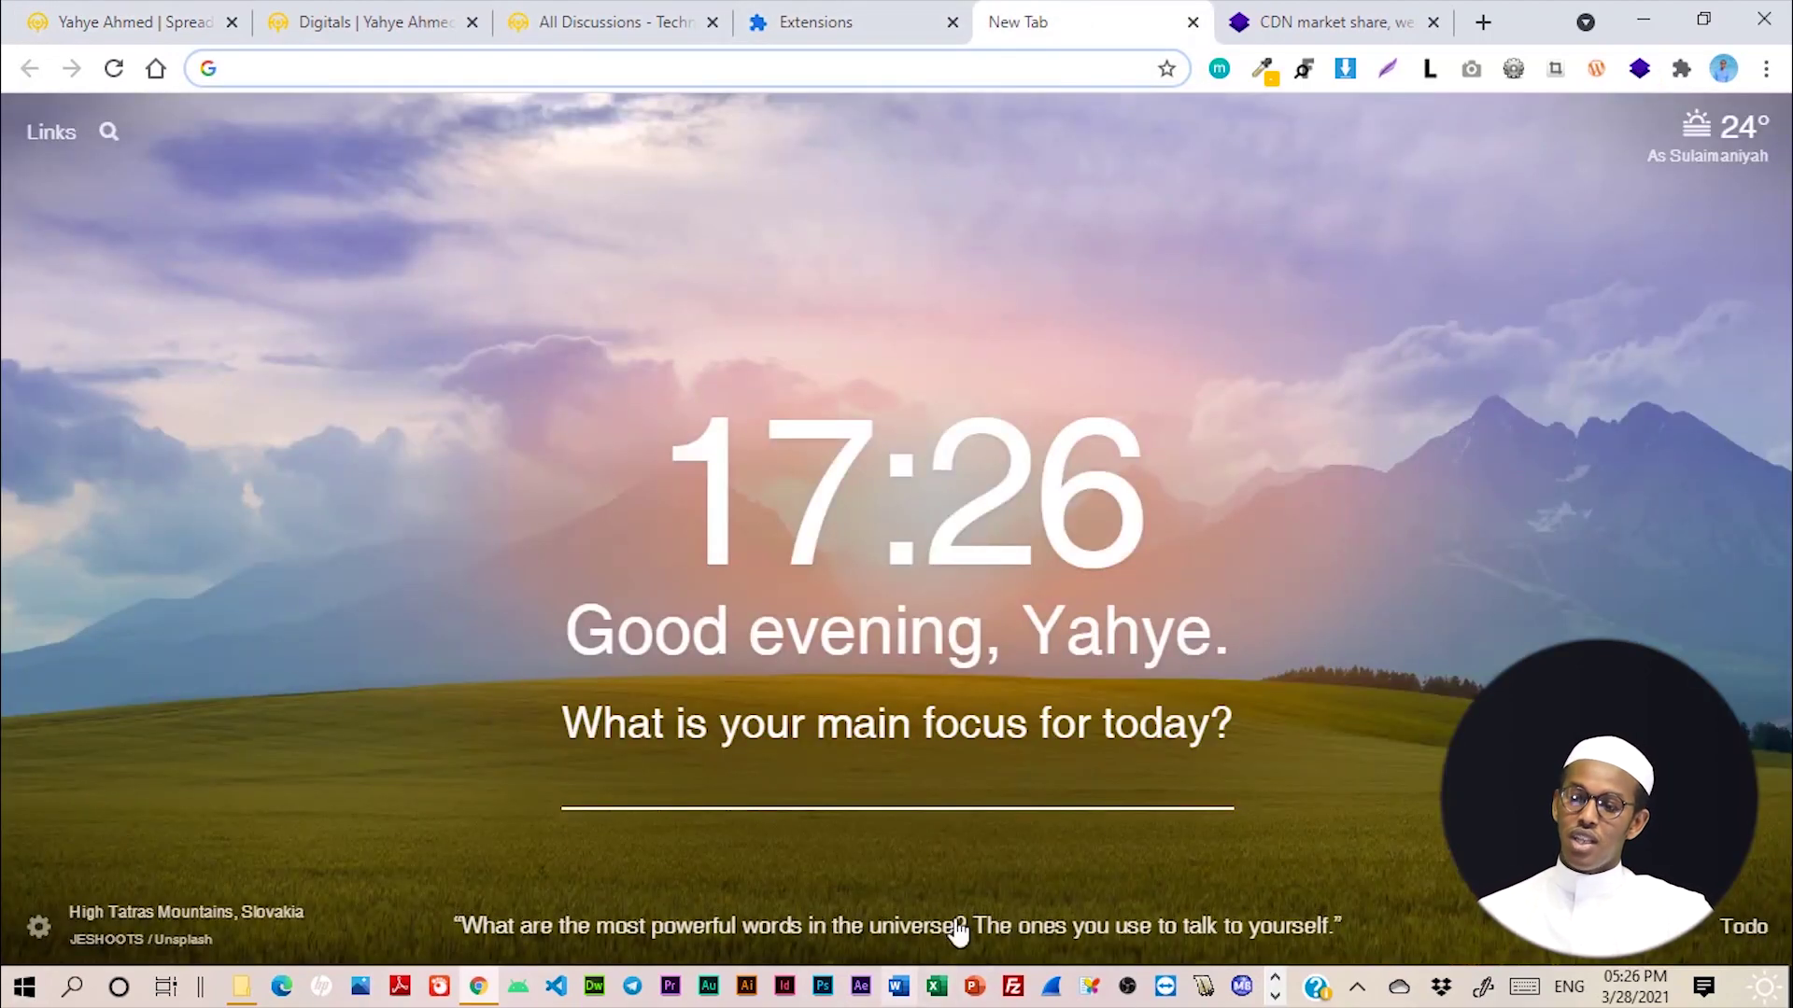
mouse_move(539, 927)
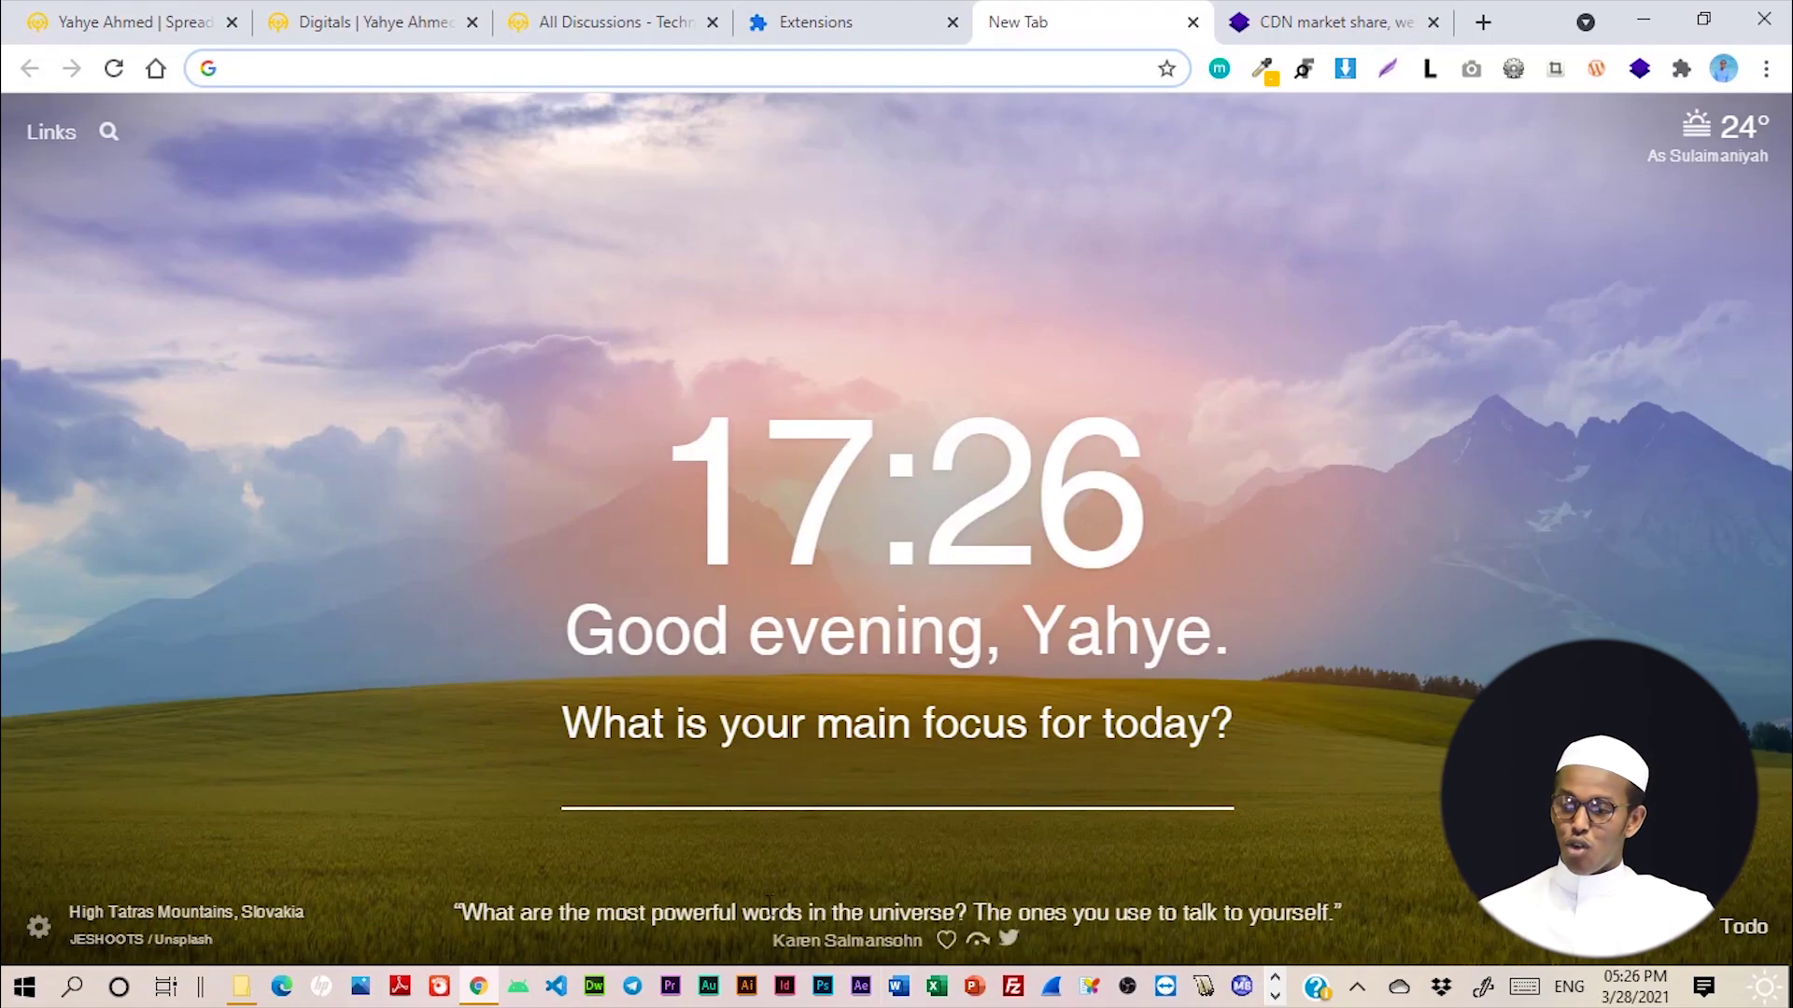
mouse_move(1755, 191)
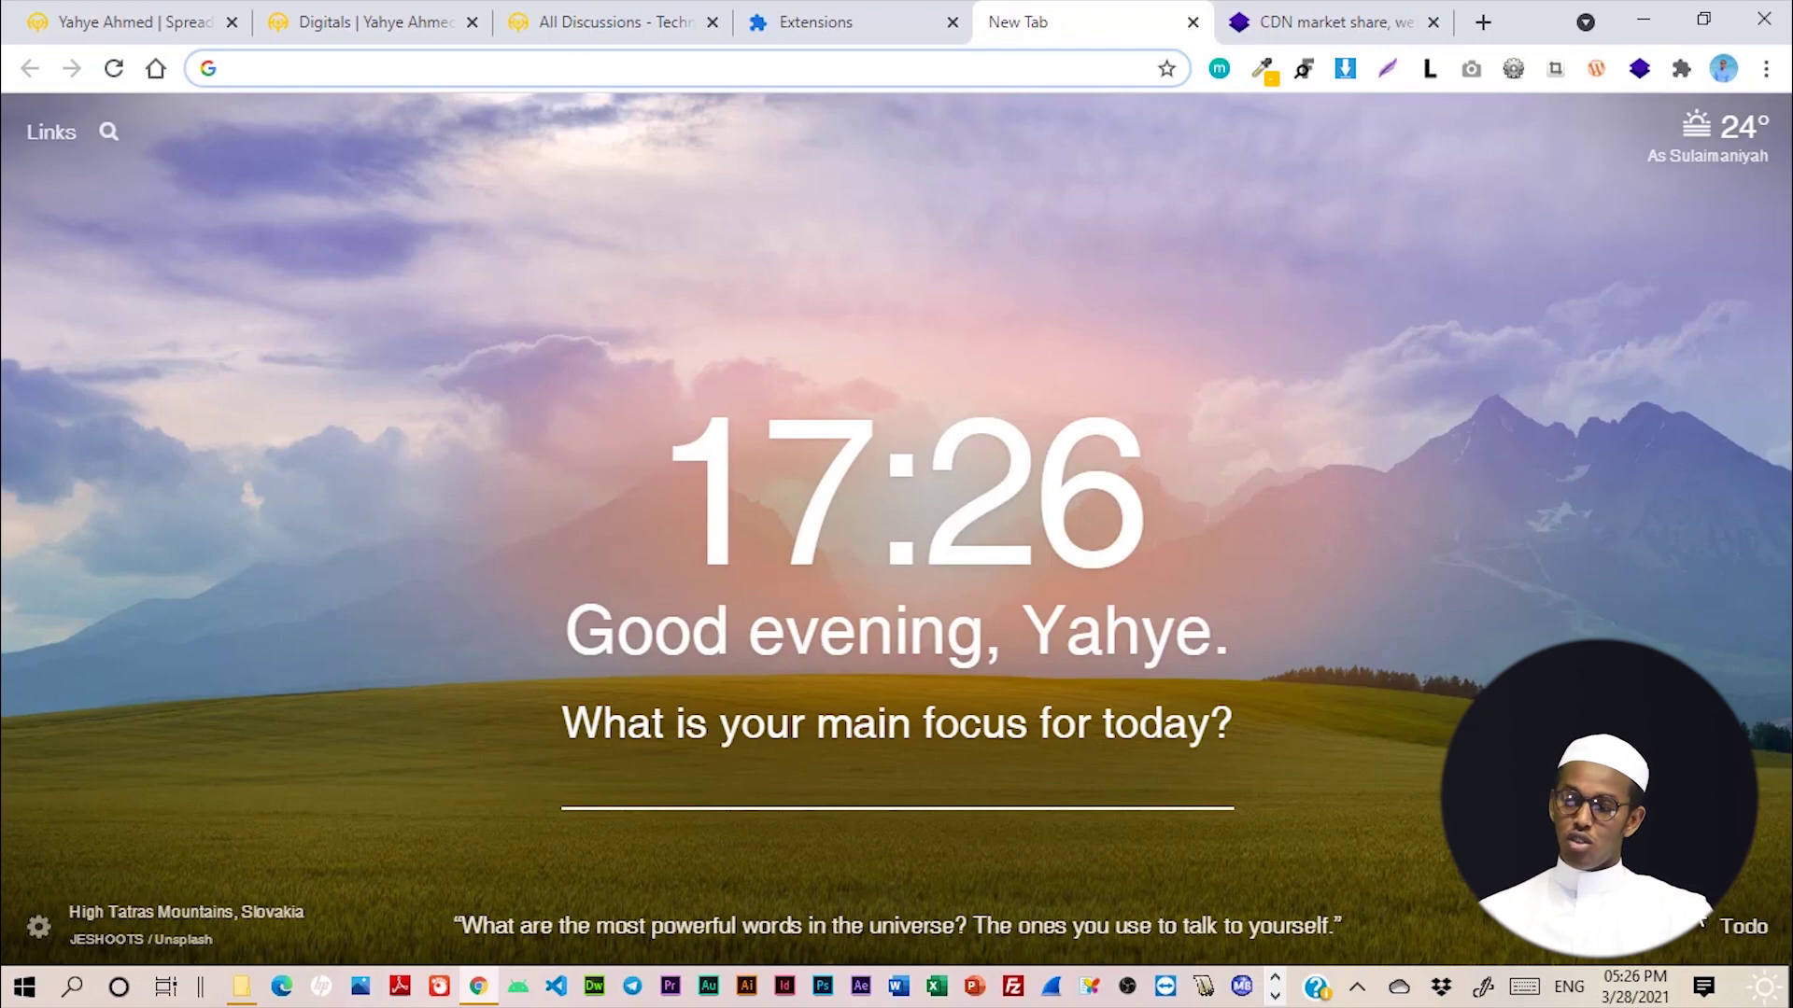
left_click(1744, 946)
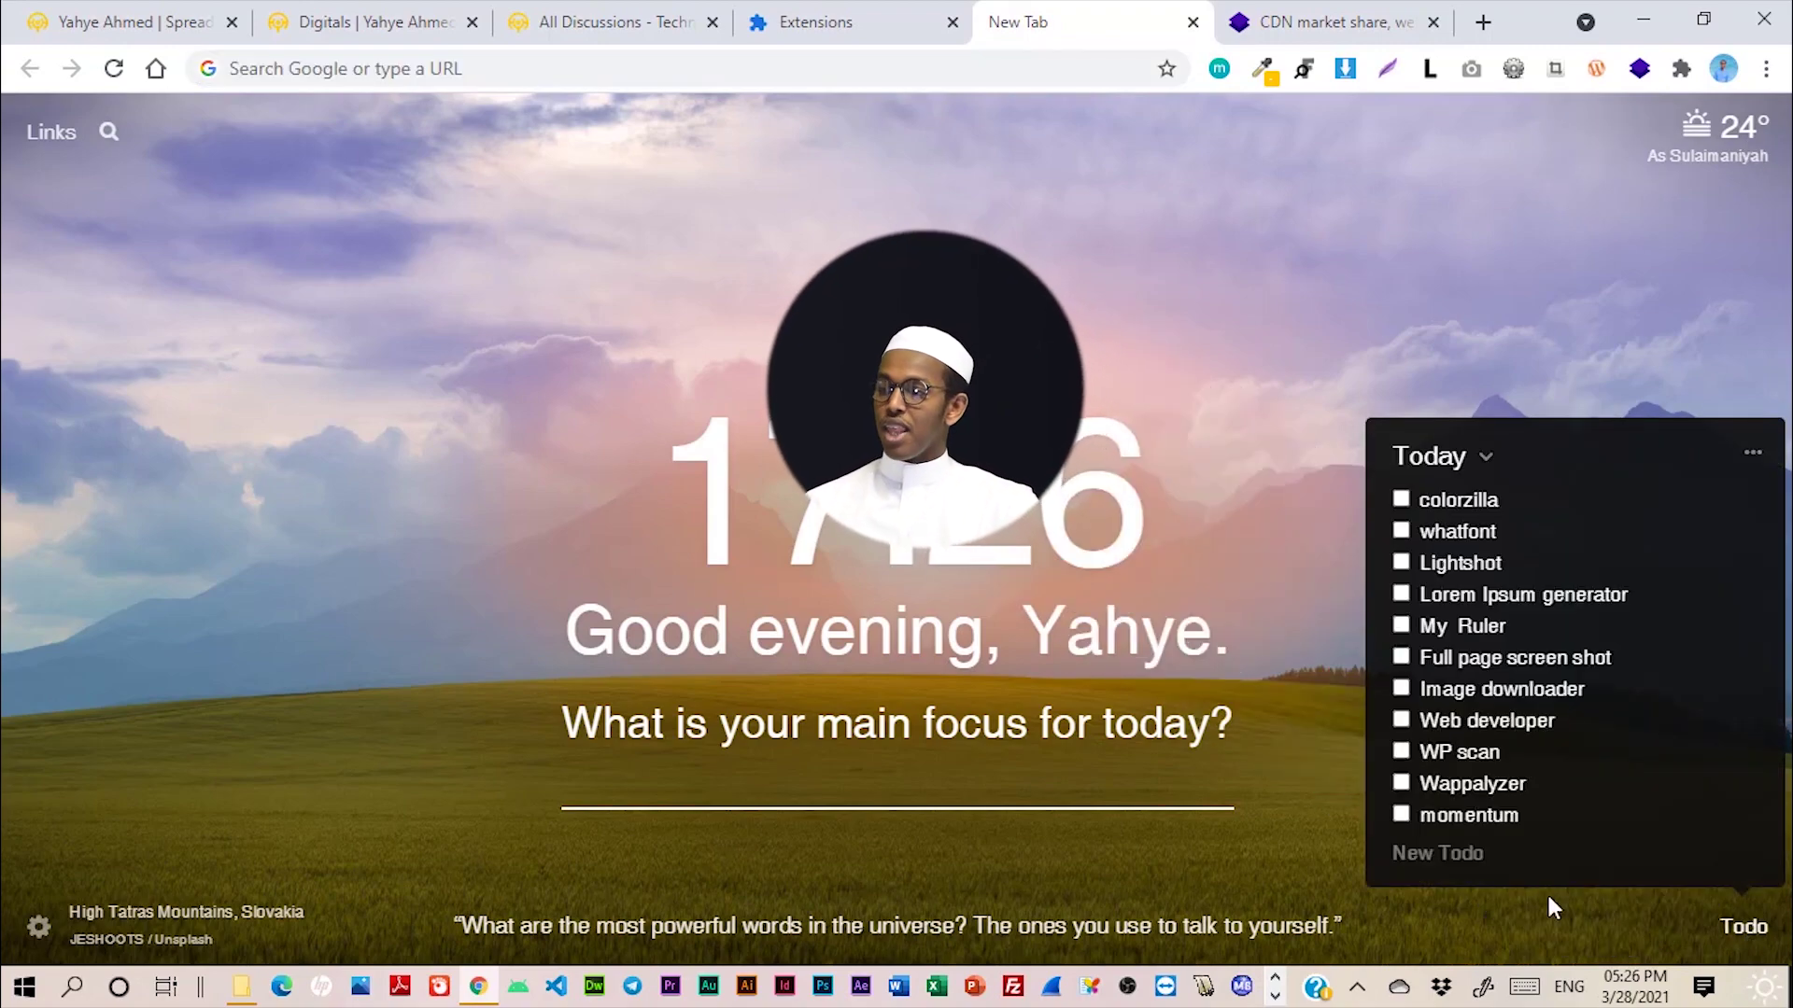